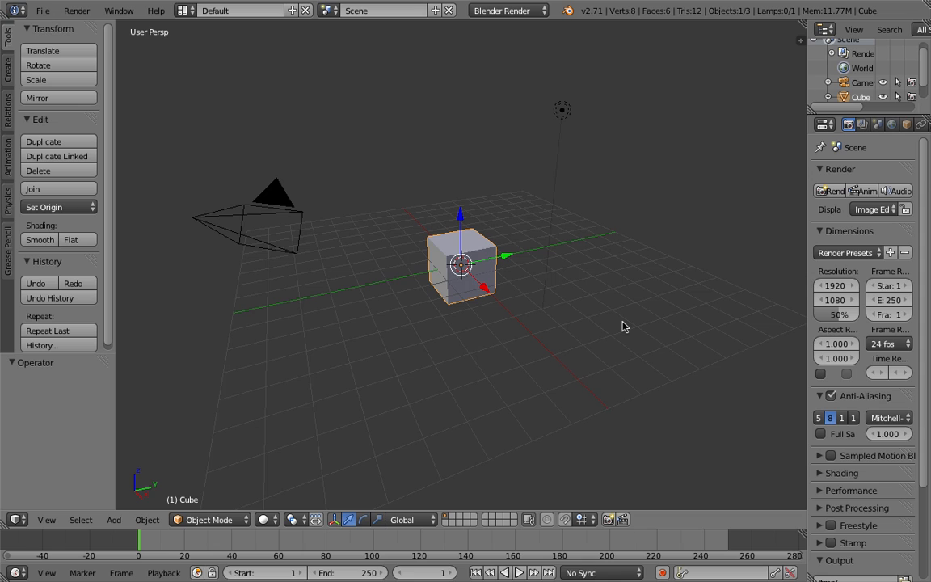
Scale the default cube along the Z axis to about 0.652
middle_drag(636, 321, 676, 302)
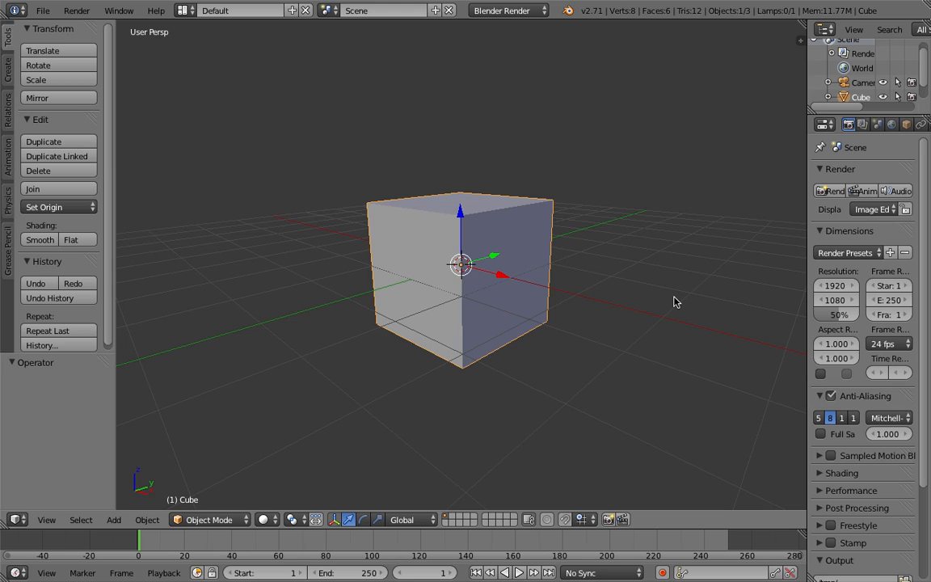
key(s)
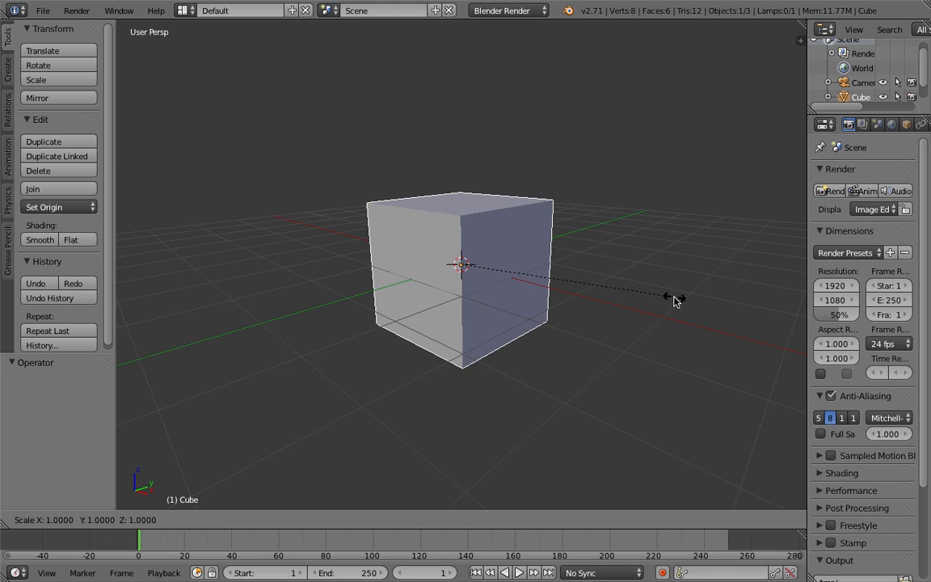
key(z)
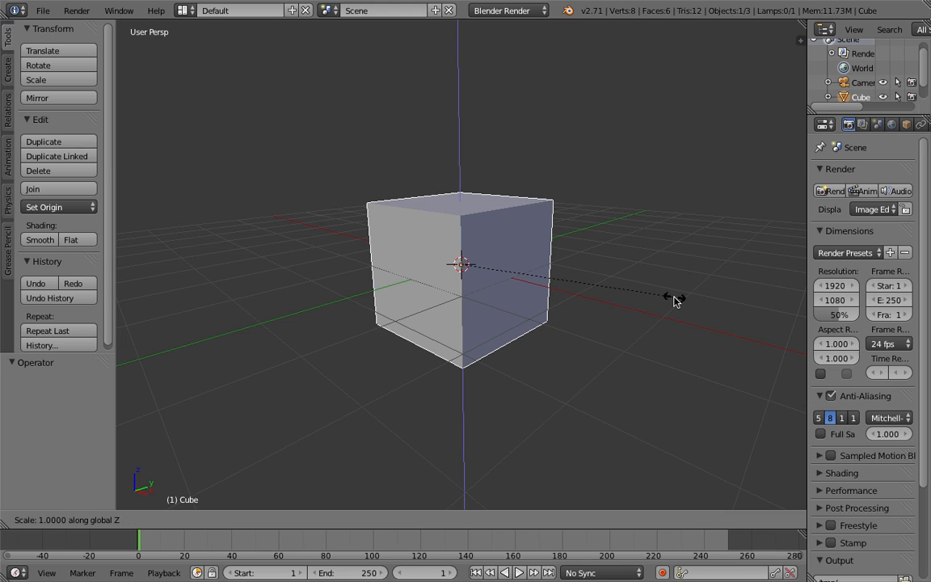
click(600, 284)
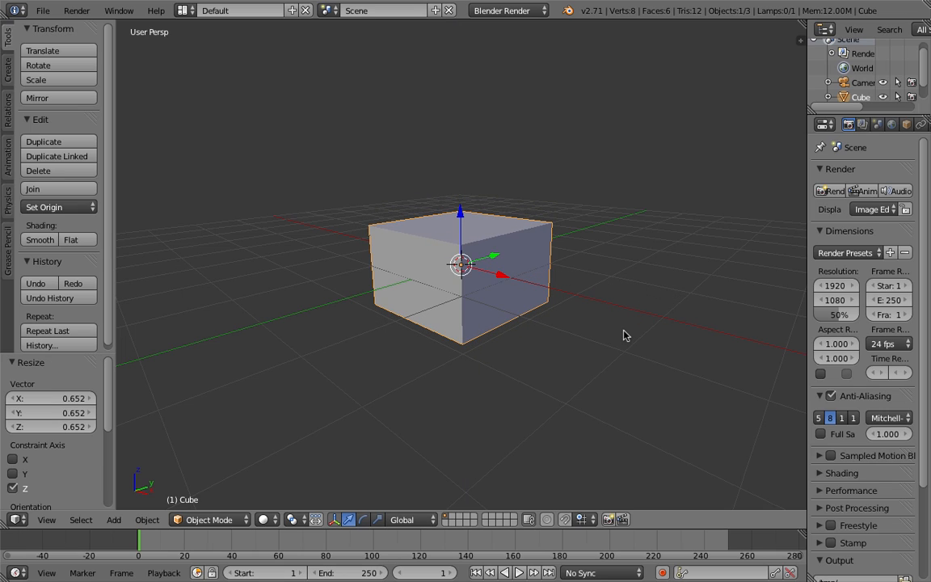
Enter Edit Mode on the flattened cube and switch to face selection
mouse_move(614, 304)
middle_down()
mouse_move(474, 308)
mouse_move(617, 294)
mouse_move(579, 298)
mouse_move(608, 301)
middle_up()
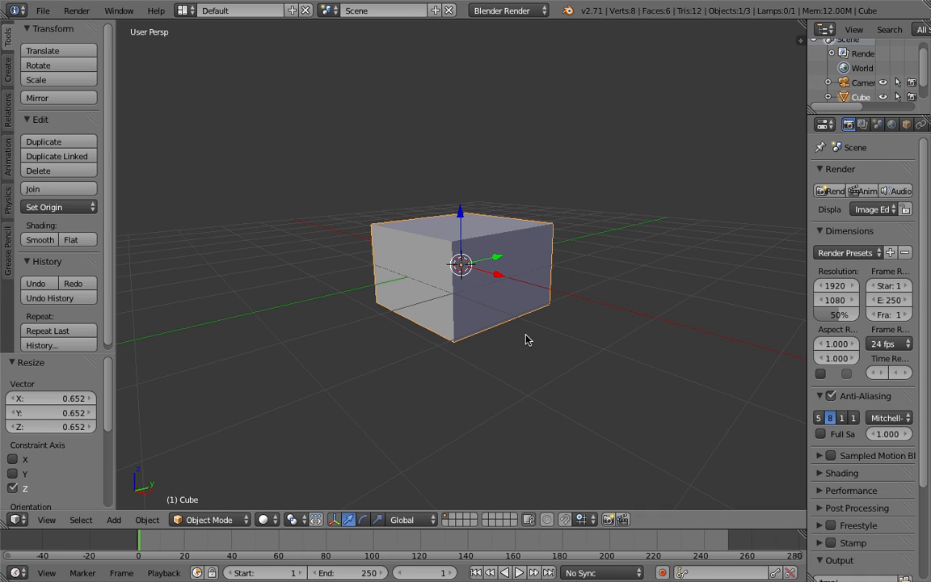
key(Tab)
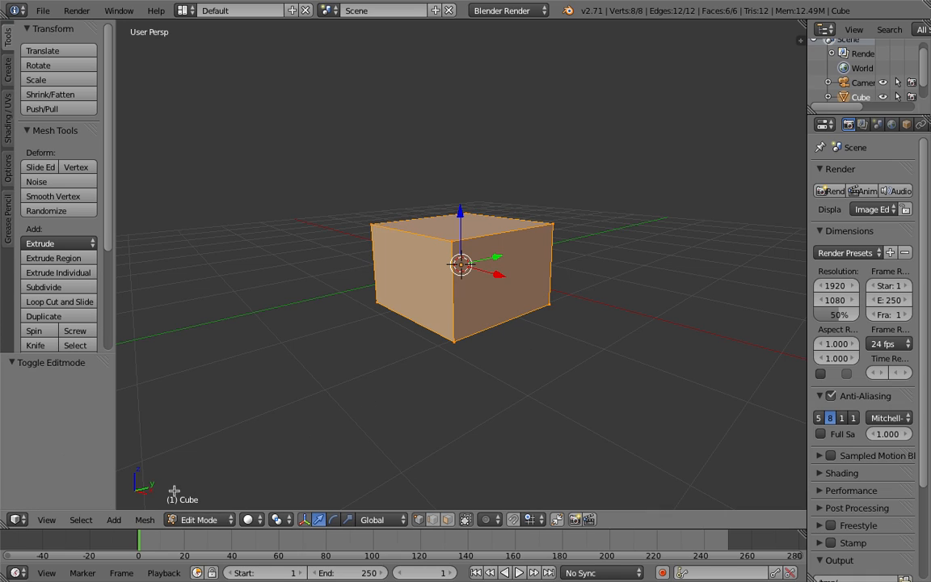
click(225, 519)
click(207, 502)
click(210, 519)
click(210, 486)
click(448, 520)
Extrude the cube's front face outward along negative Y by about 1.14 units
right_click(387, 274)
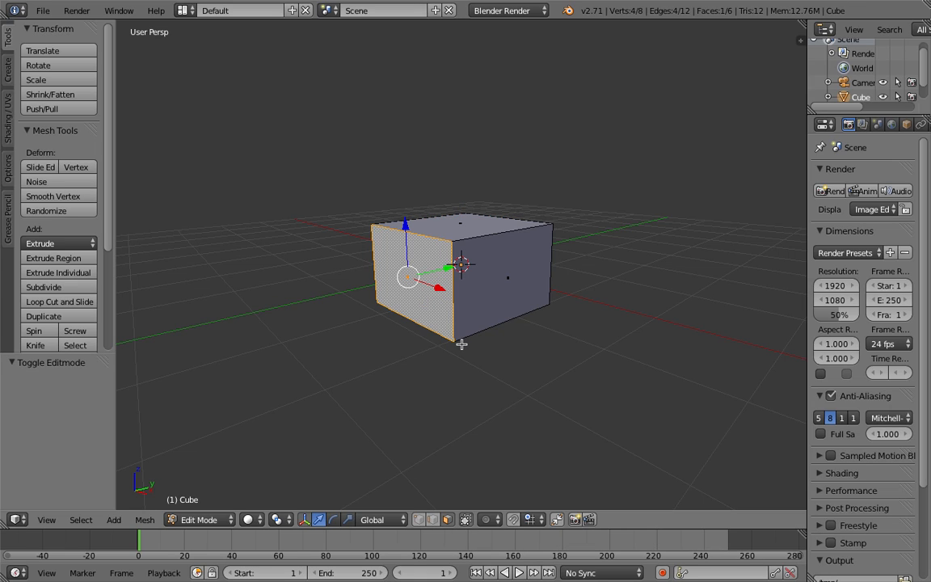
key(e)
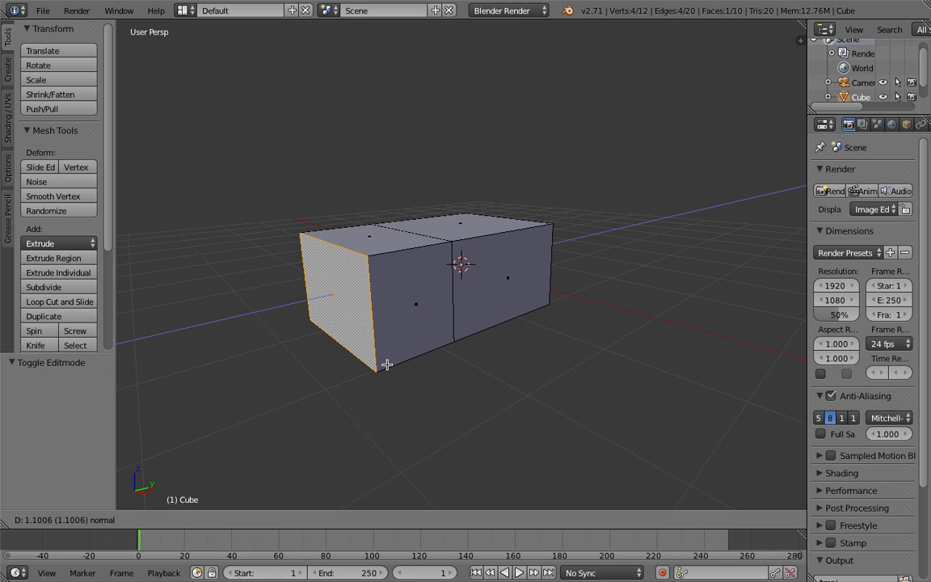
click(384, 366)
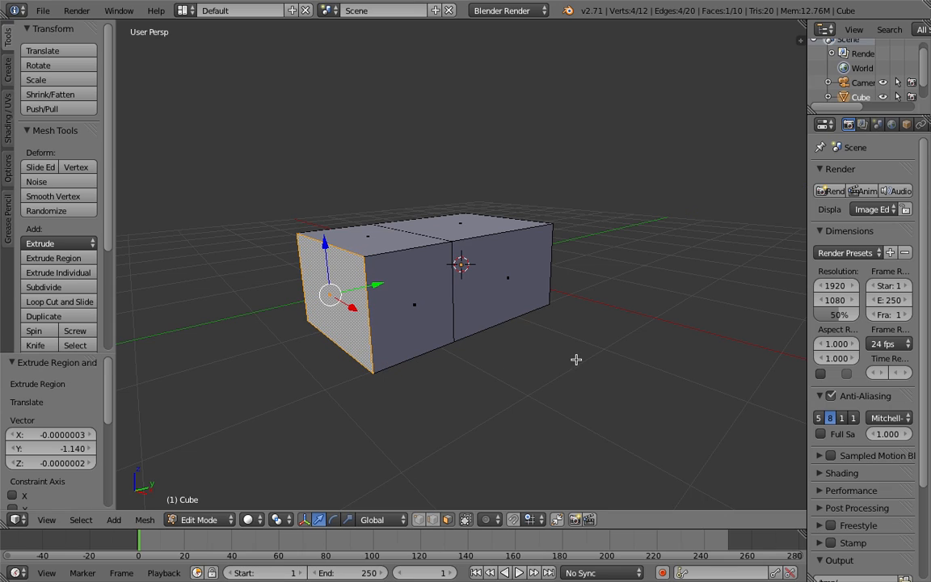
Extrude the opposite end face outward along positive Y by about 1.86 units
middle_drag(612, 338, 475, 341)
right_click(511, 295)
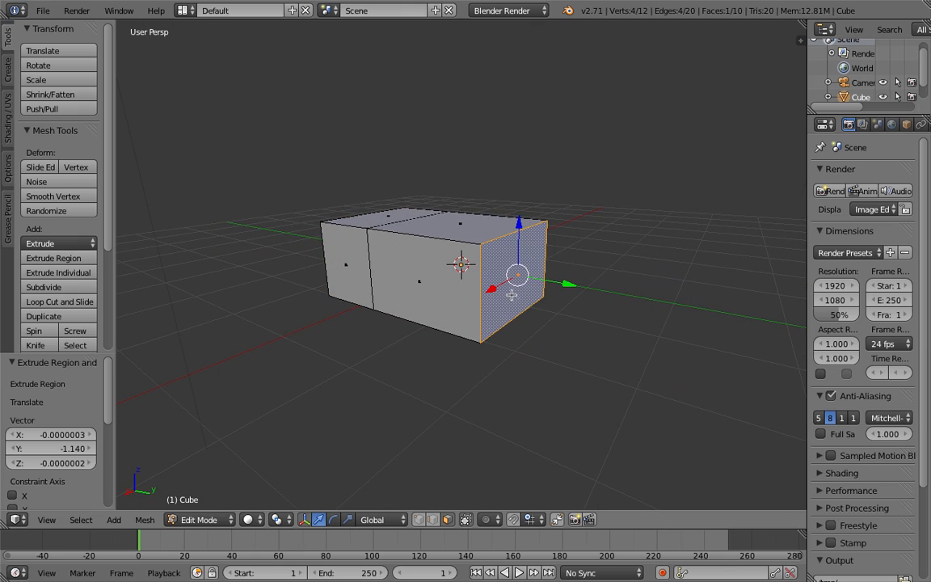
key(e)
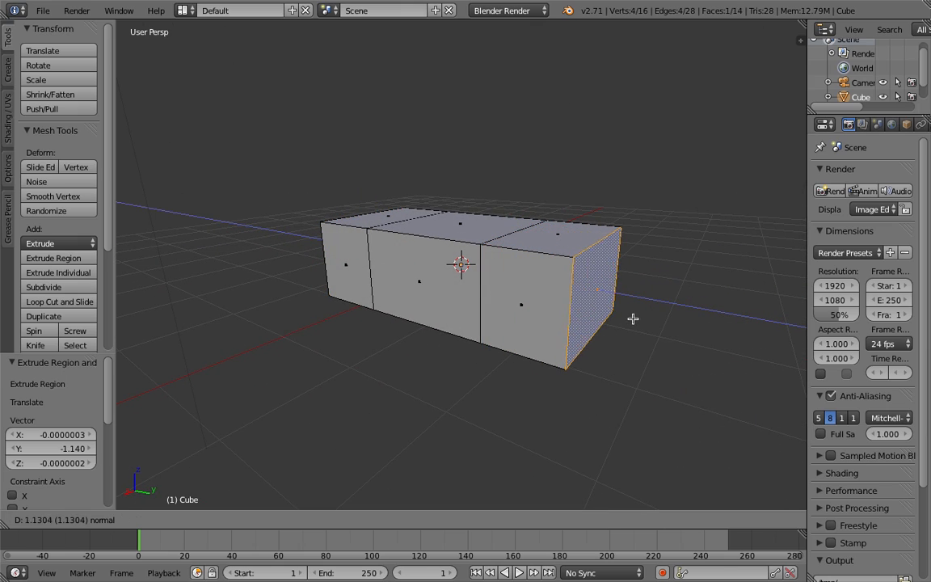
click(692, 344)
Extrude the top face of the middle section upward by about 0.81 units
middle_drag(368, 354, 430, 371)
right_click(454, 239)
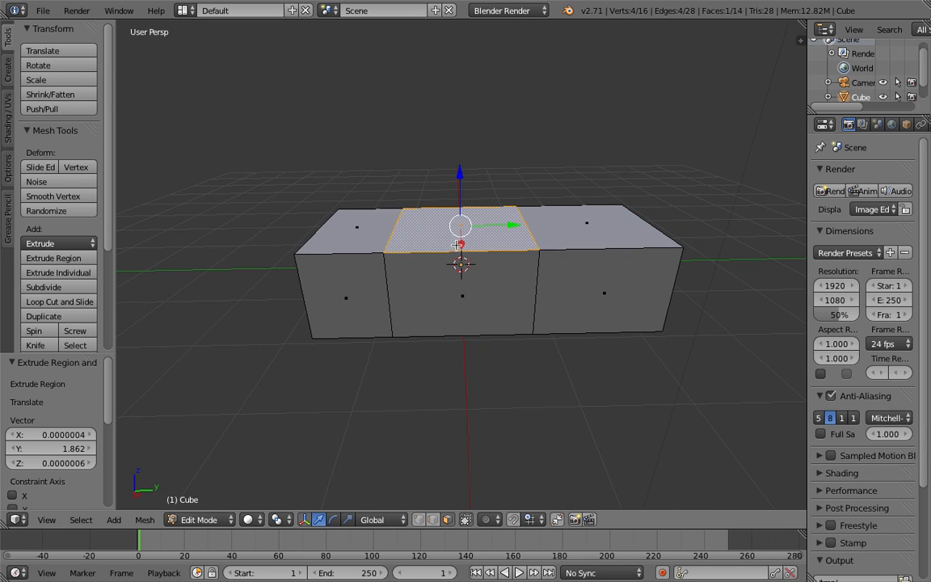
key(e)
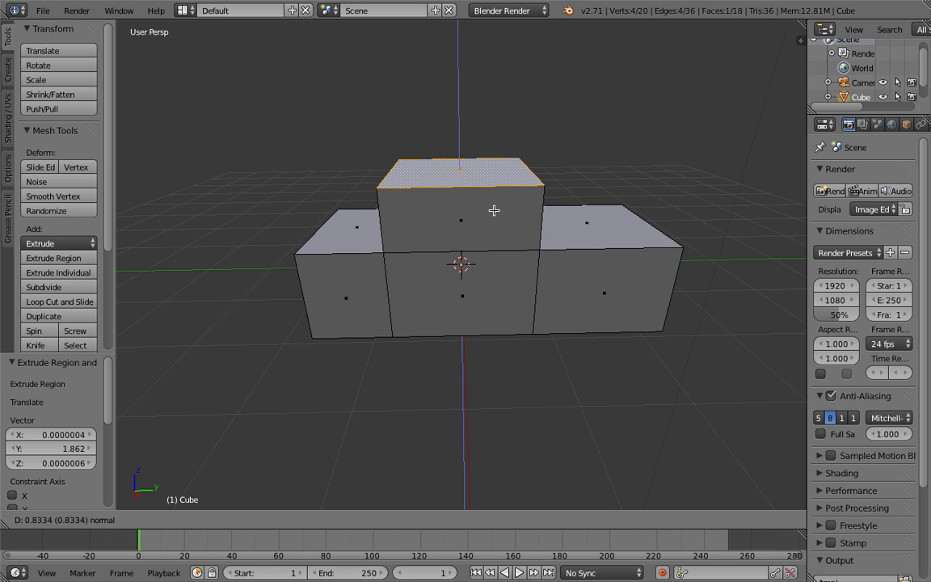
click(493, 211)
Add a lengthwise loop cut around the body and slide it by about -0.92, close to the negative X side
middle_drag(432, 346, 538, 338)
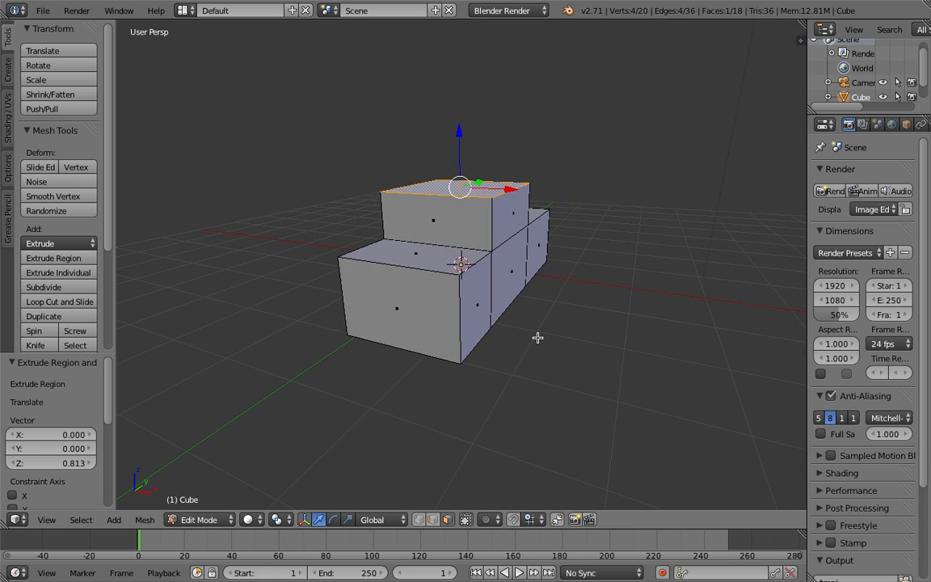
key(a)
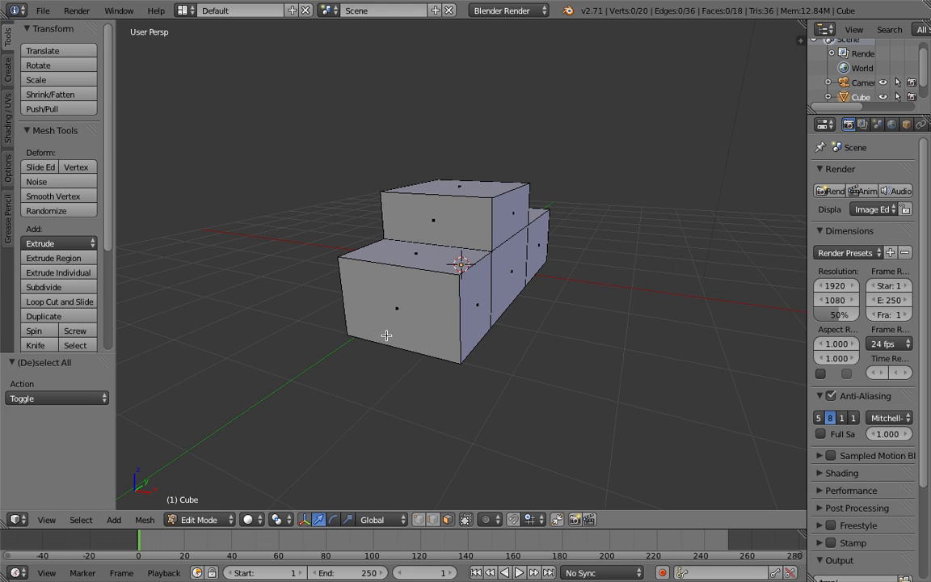
key(ctrl+r)
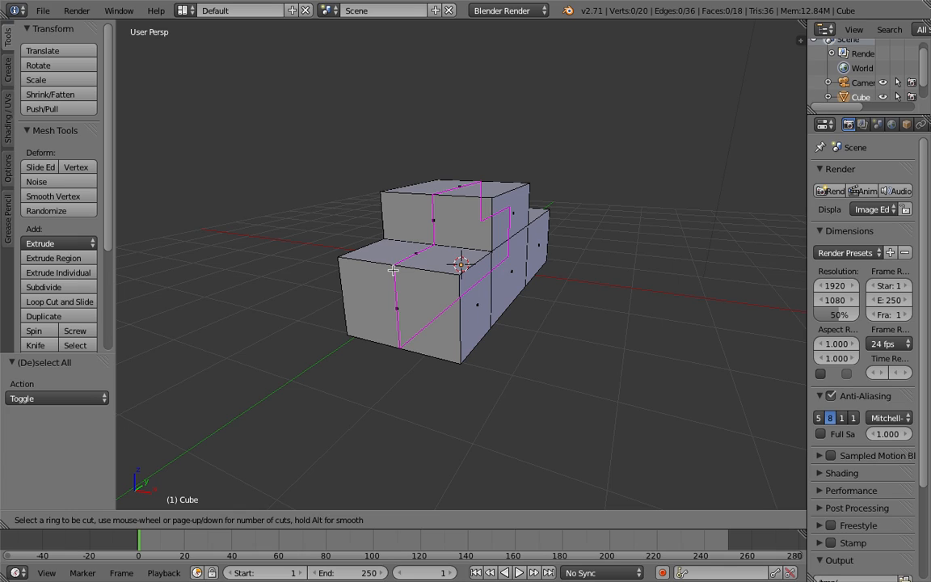
click(399, 343)
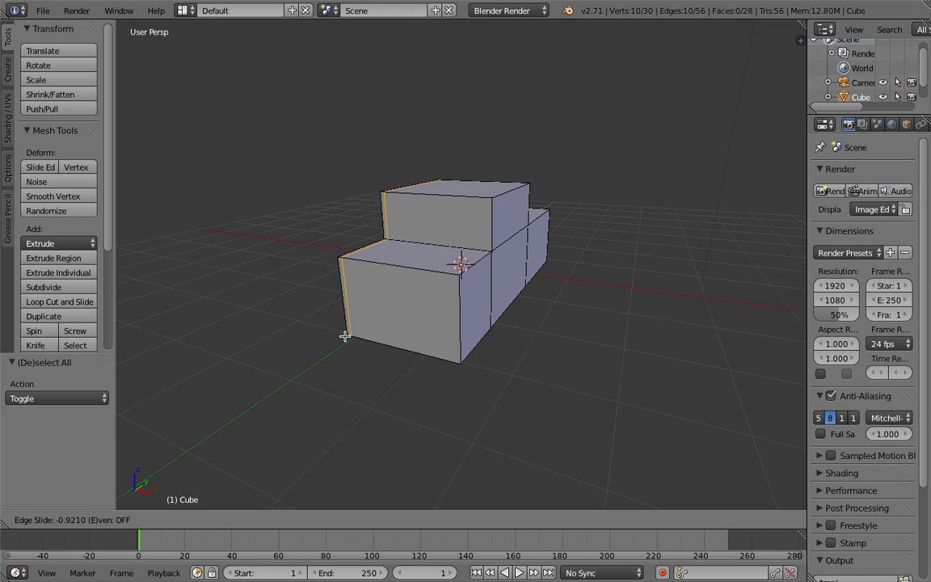
click(345, 335)
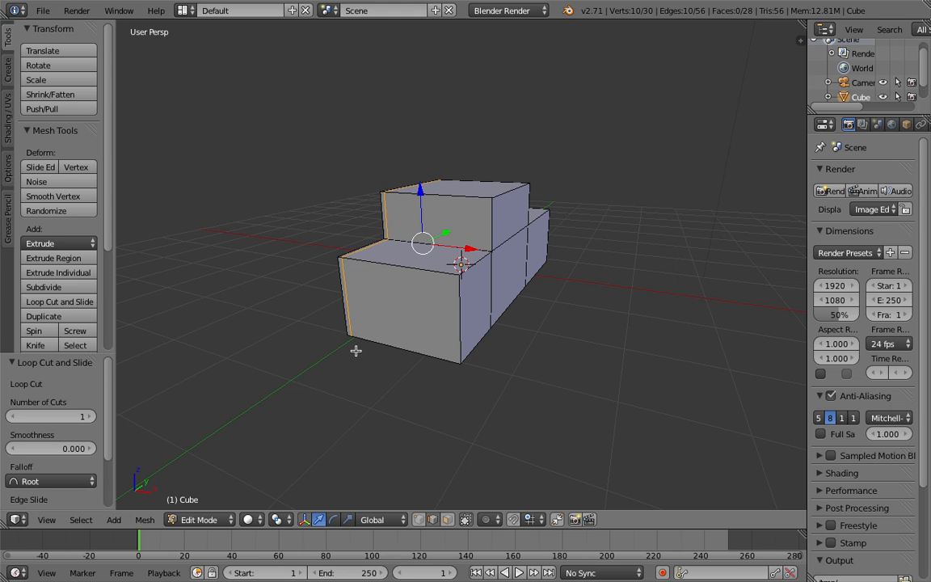
In front orthographic view, add a second lengthwise loop cut and slide it close to the positive X side
key(KP_1)
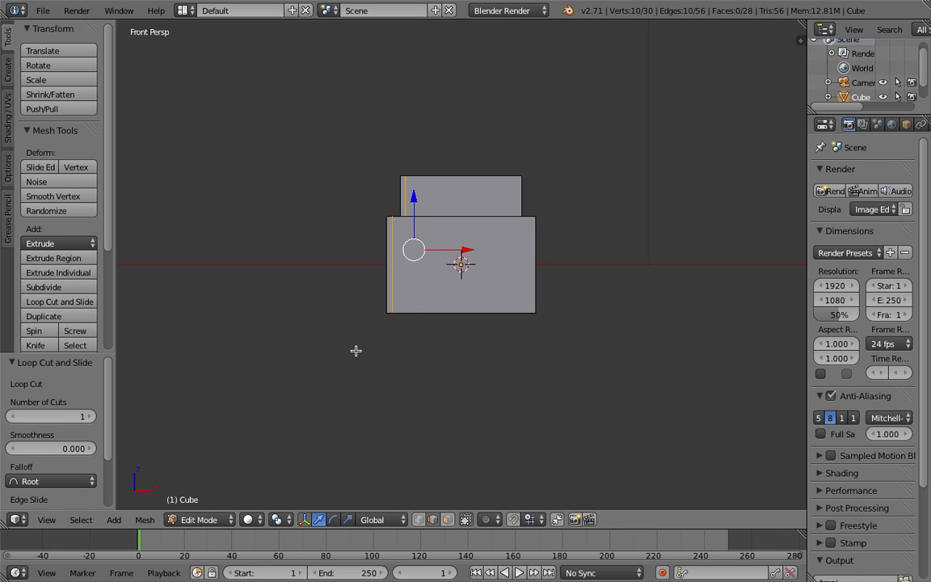
key(KP_5)
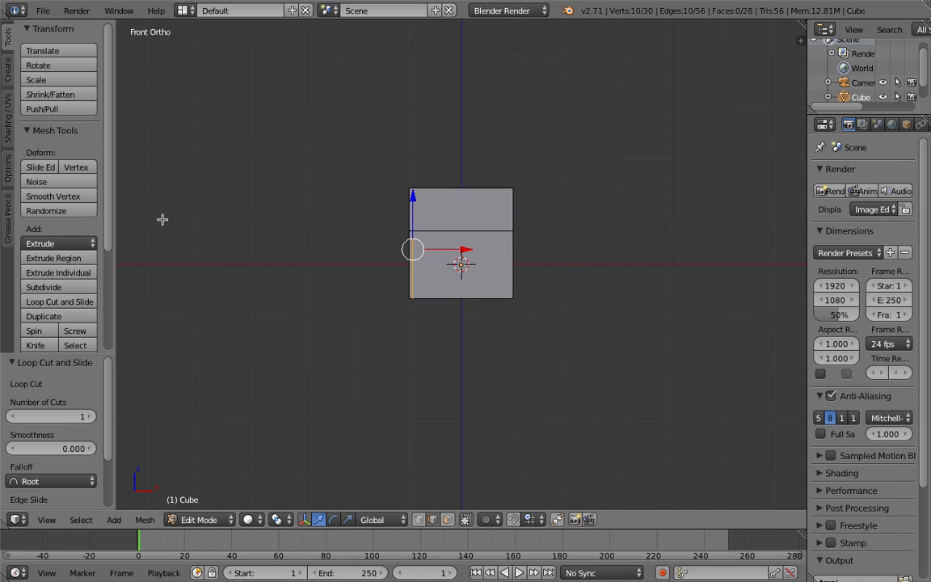
key(a)
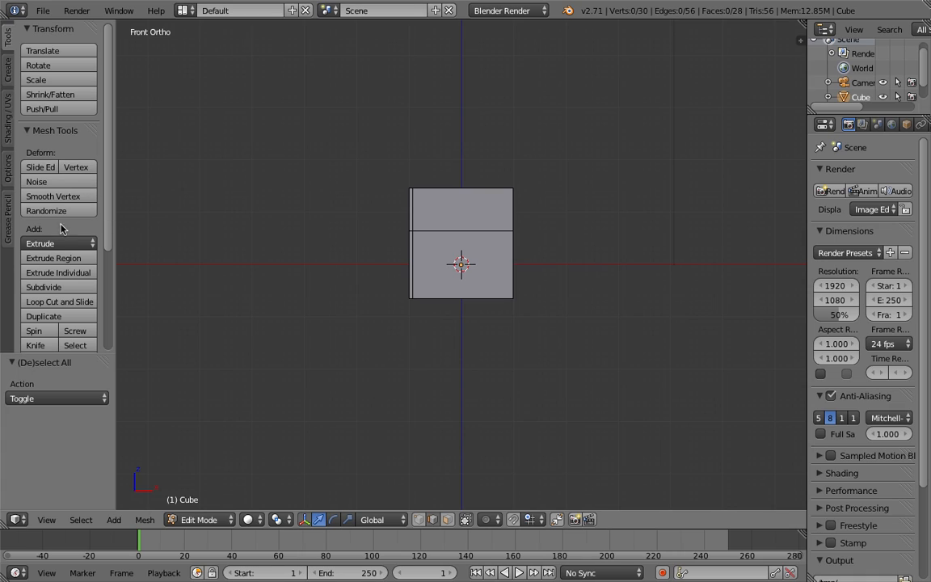
click(78, 304)
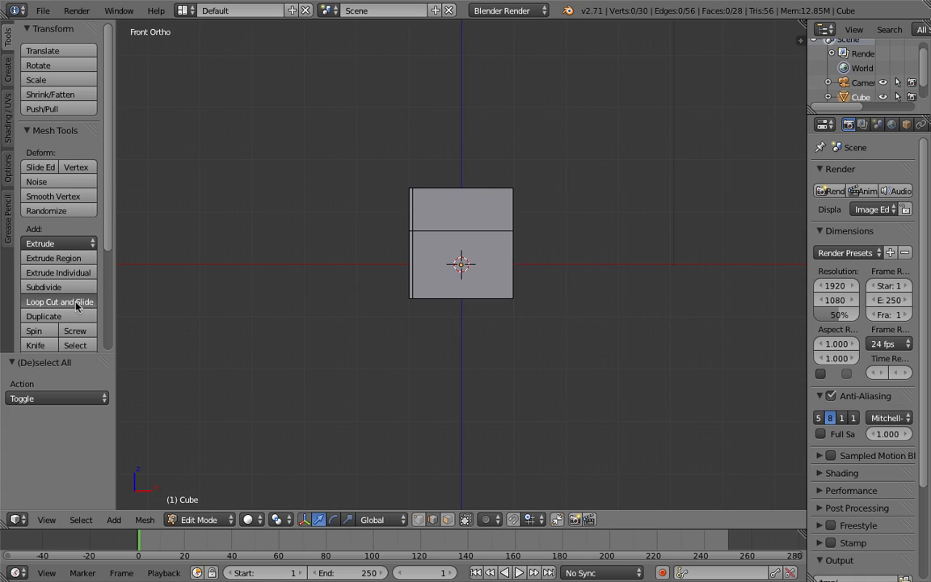
click(465, 296)
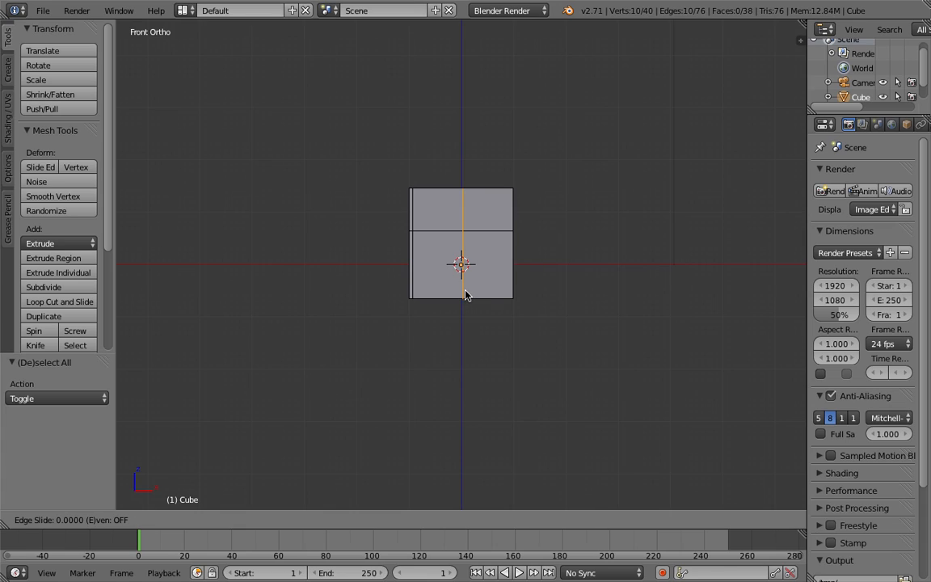
click(511, 292)
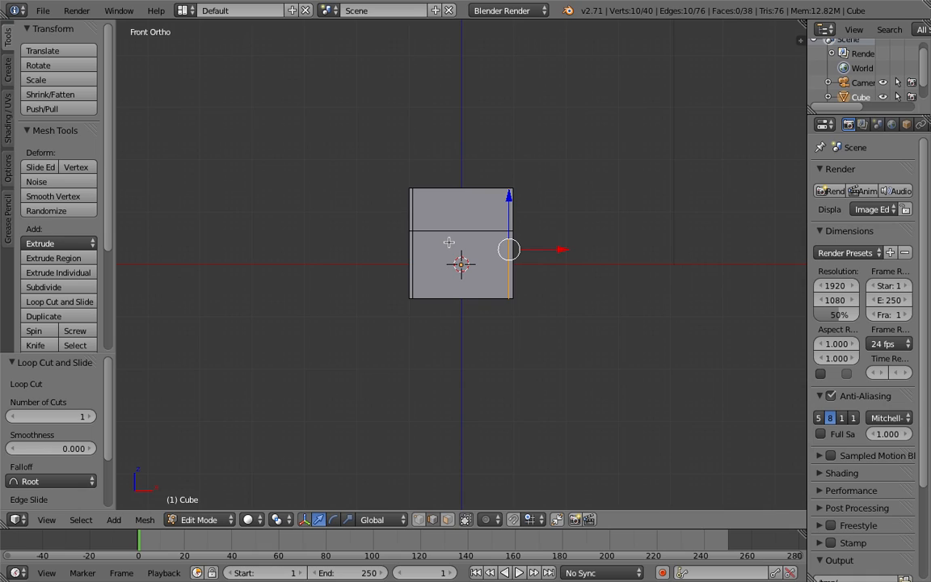
Add two horizontal loop cuts around the raised block, one just below its top and one just above its base
key(ctrl+r)
click(415, 223)
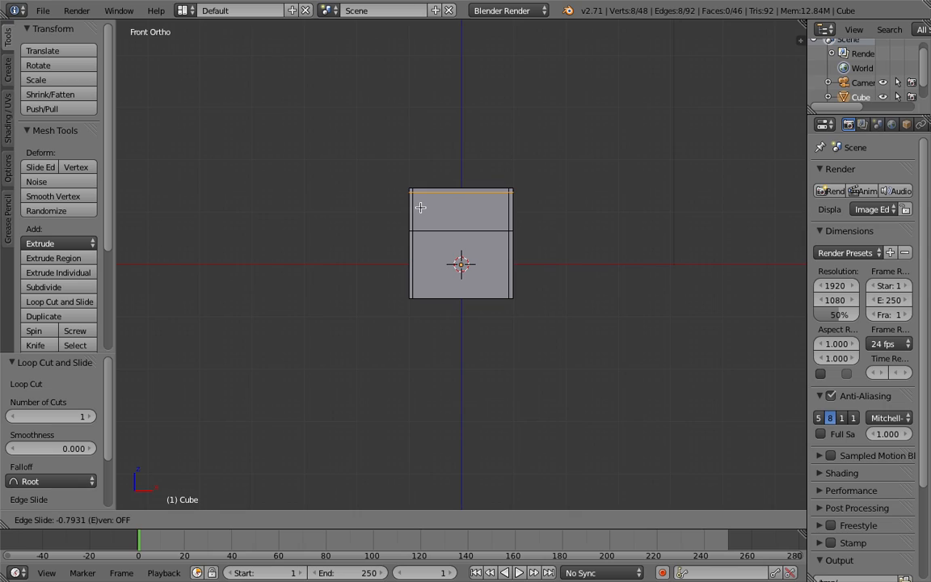
click(420, 208)
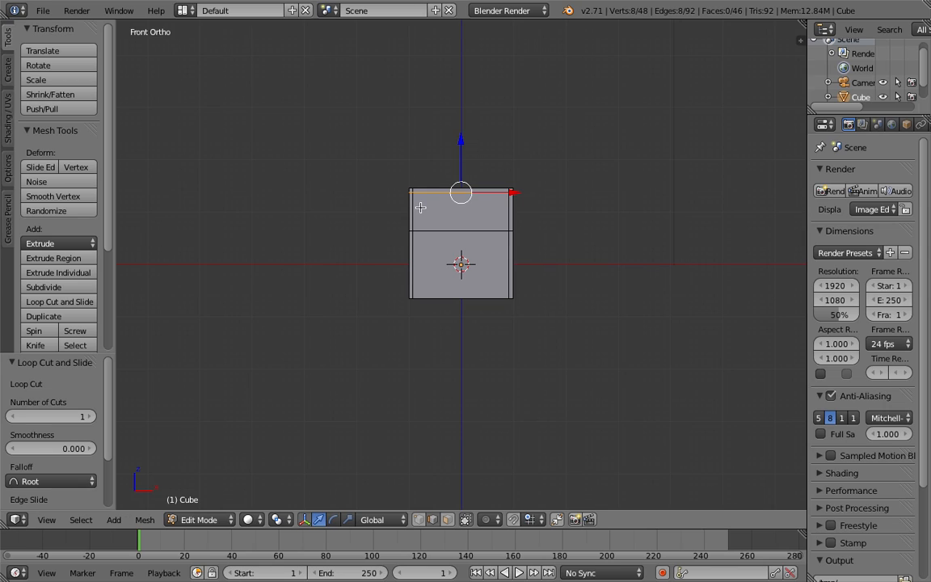
key(ctrl+r)
click(422, 214)
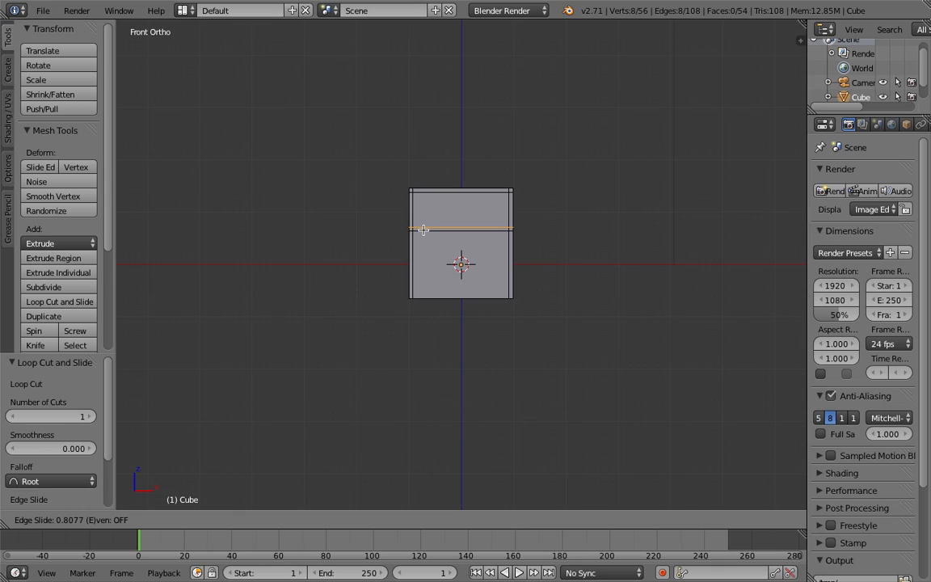
click(423, 231)
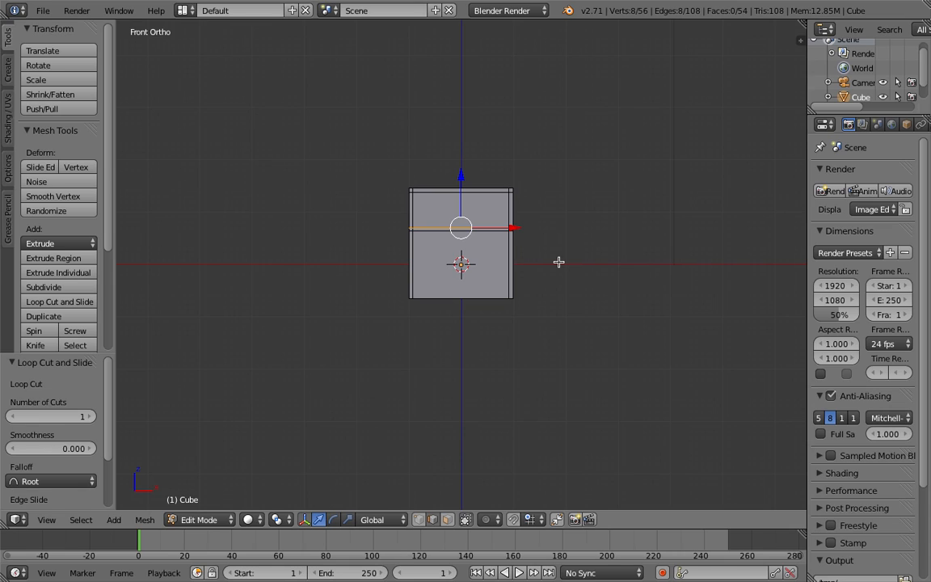
From the side, add a vertical loop cut through the middle section and slide it about -0.93 toward its negative Y edge
key(ctrl+KP_1)
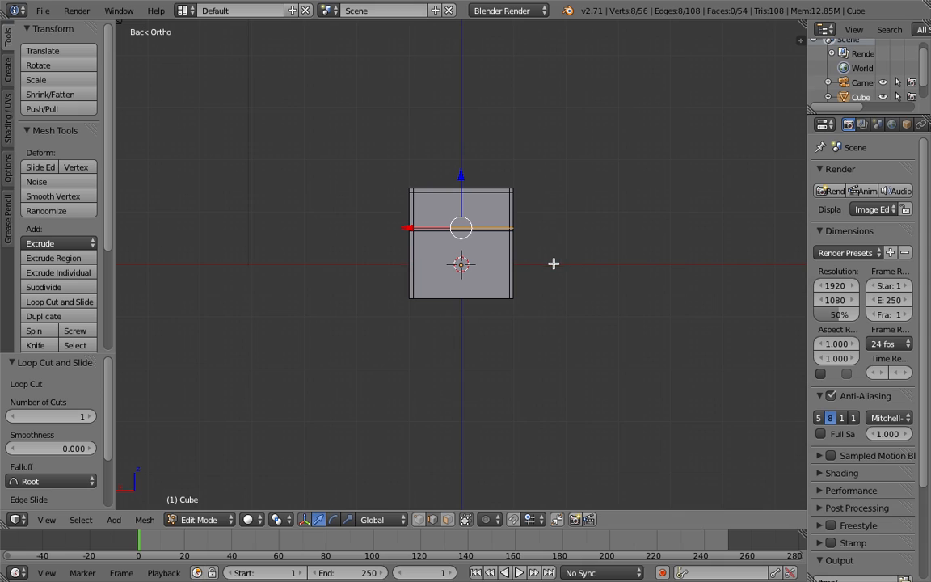
scroll(546, 255, up, 1)
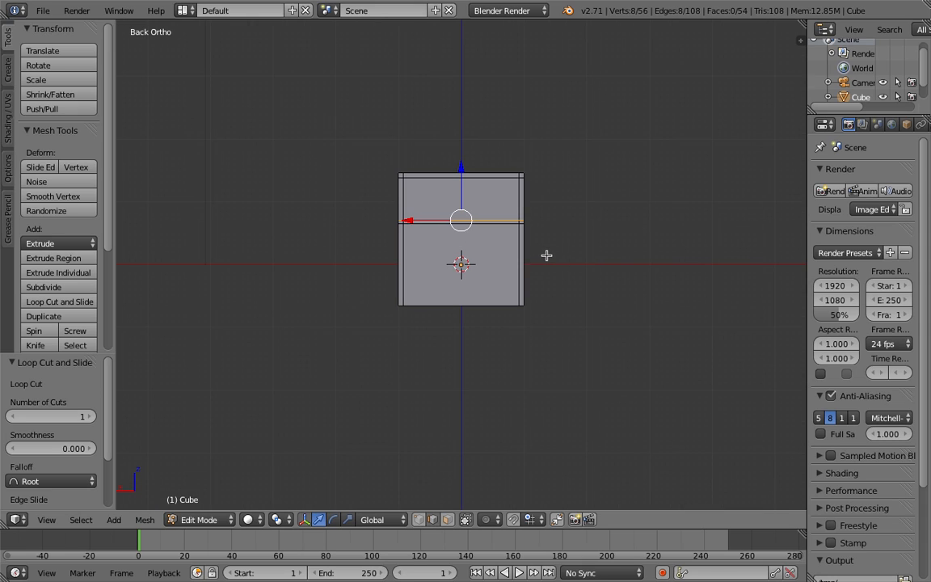
key(a)
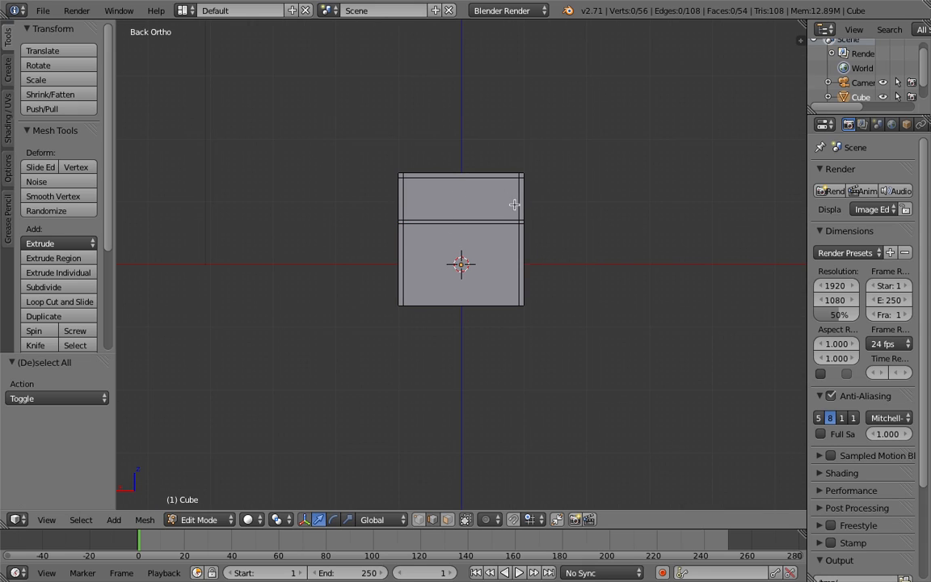
middle_drag(366, 218, 572, 256)
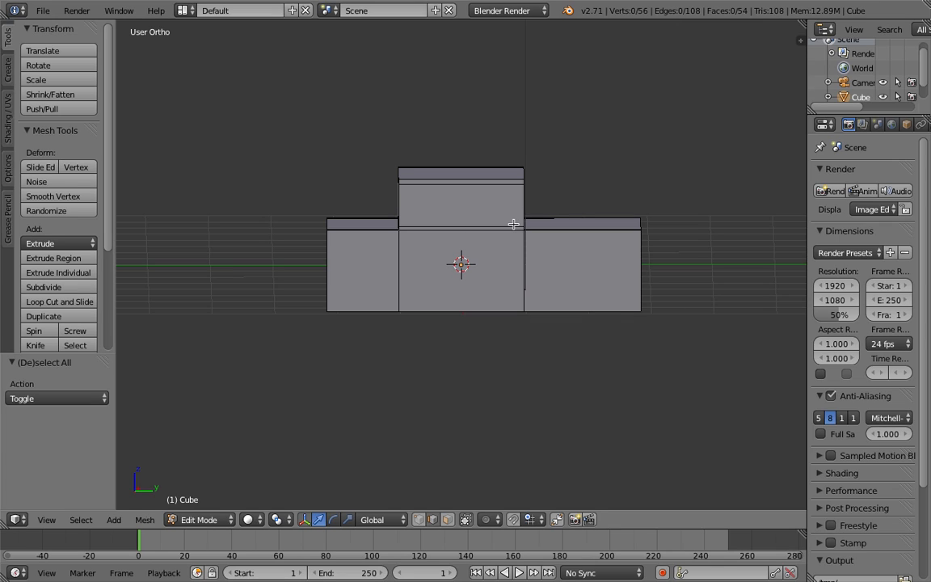
key(ctrl+r)
click(437, 218)
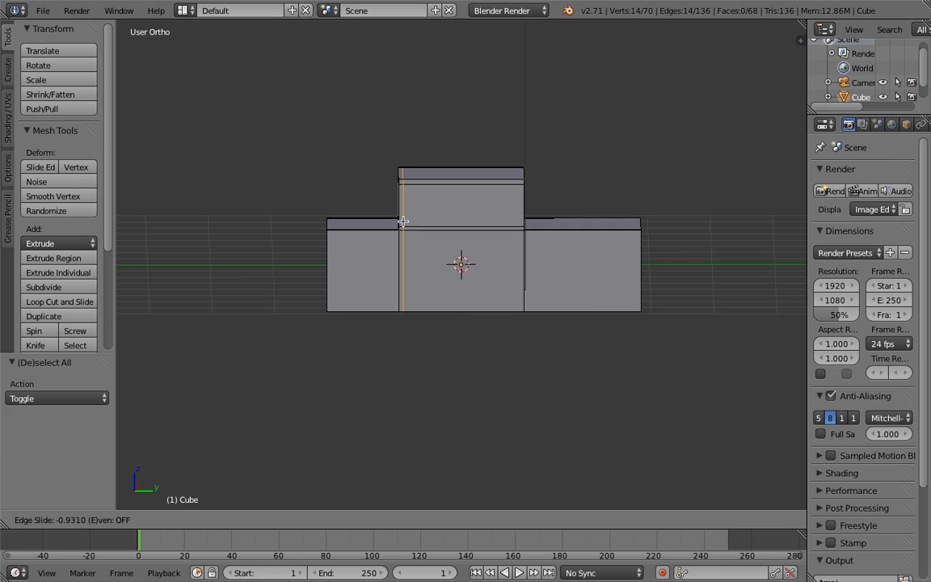
click(403, 221)
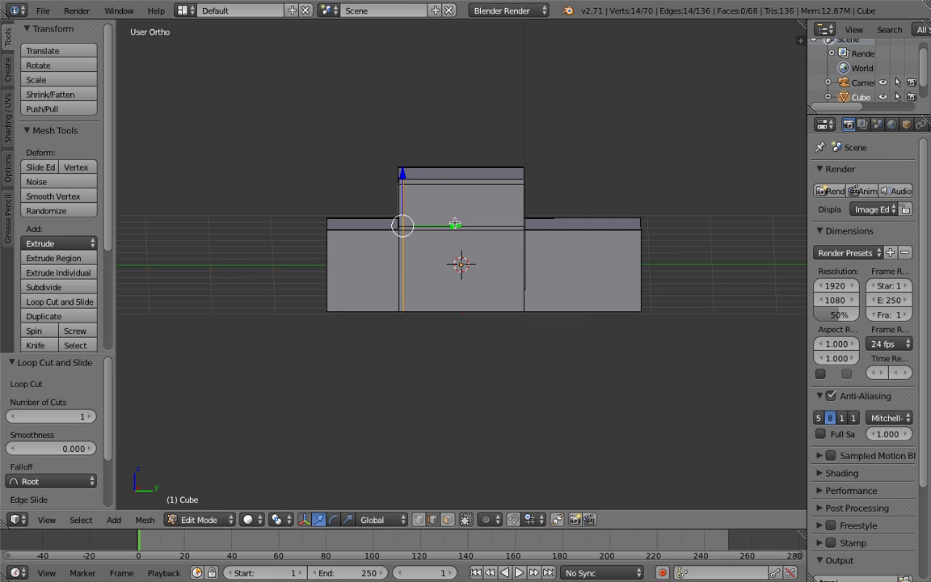
Add a vertical loop cut through the middle section and slide it close to the section's positive Y edge
key(ctrl+r)
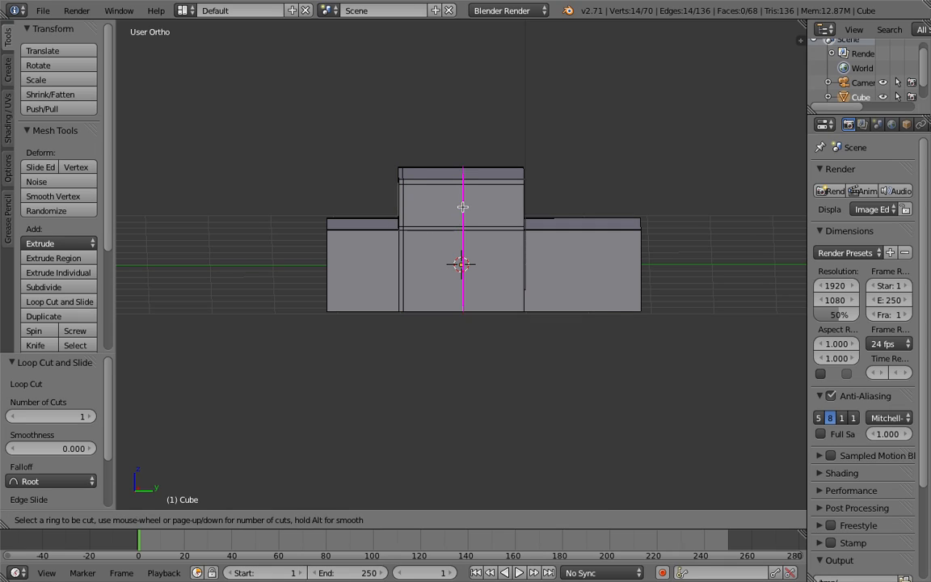
click(463, 192)
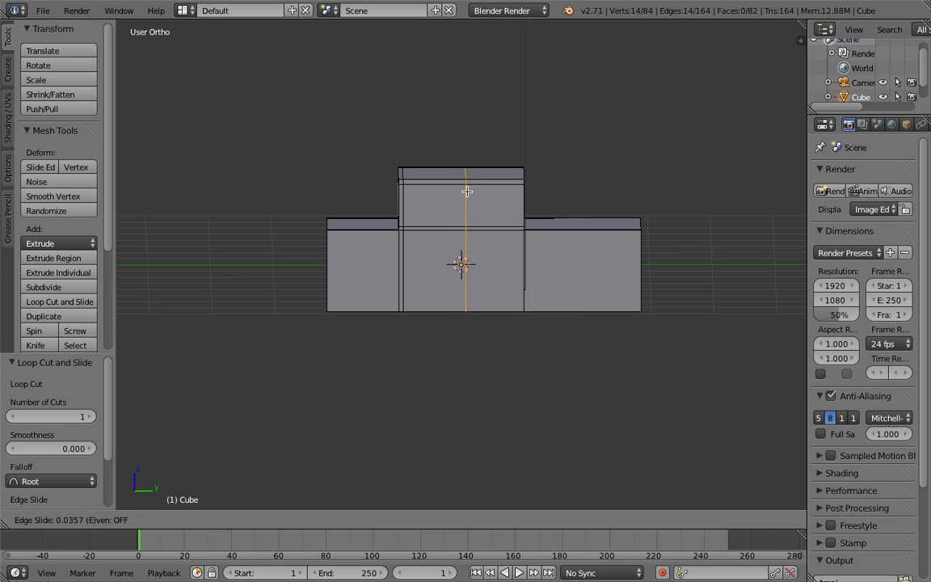
click(521, 195)
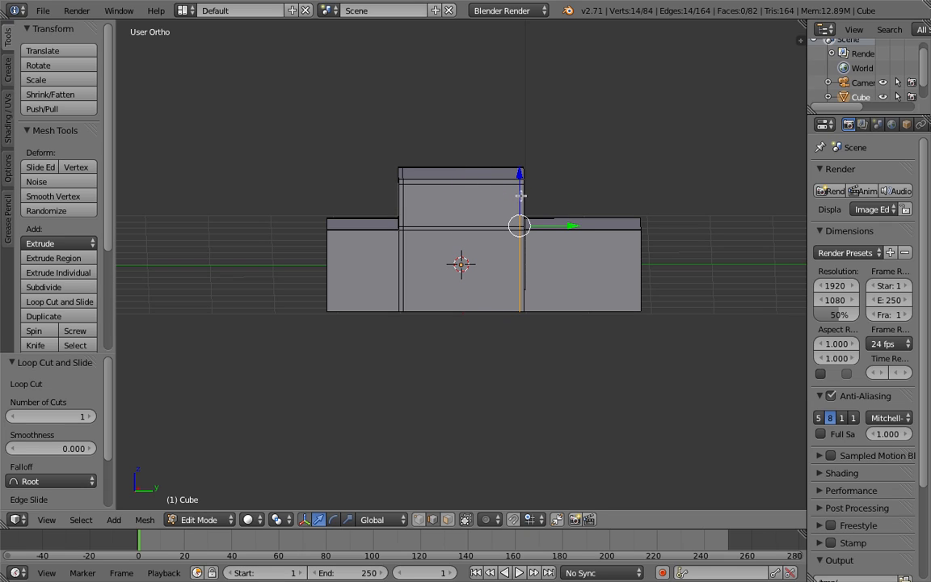
Add two closely spaced vertical loop cuts in the middle section, offset from its center toward positive Y, and clear the selection
key(ctrl+r)
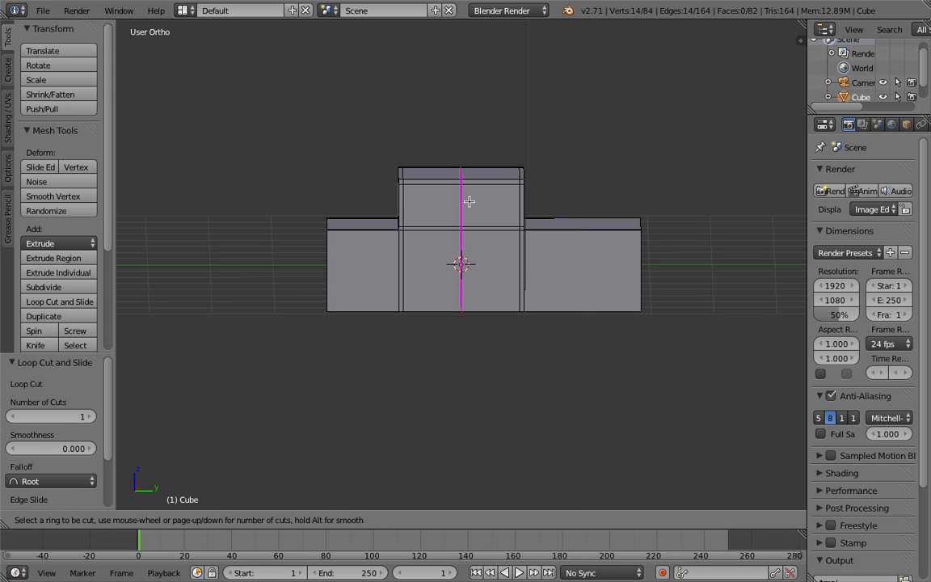
click(469, 202)
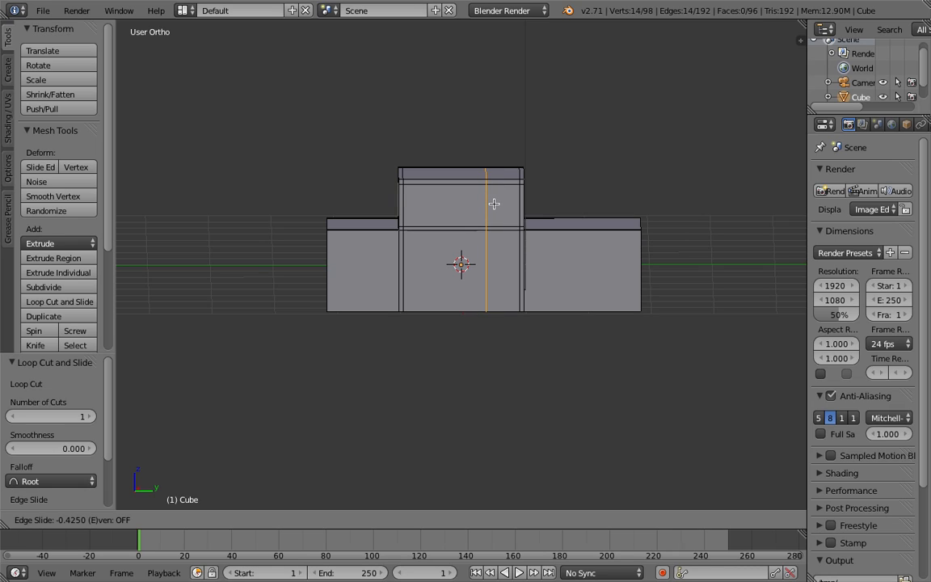
click(491, 204)
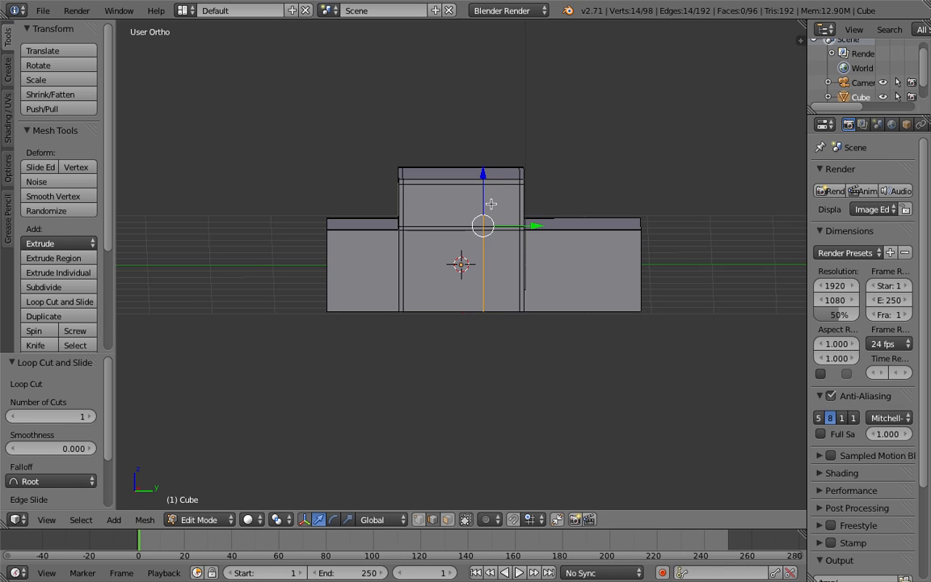
key(ctrl+r)
click(489, 230)
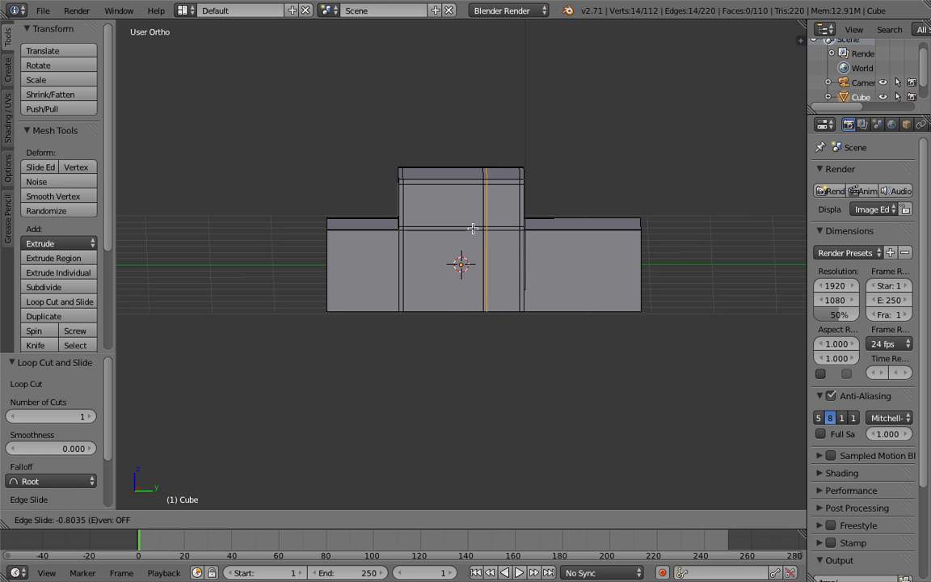
click(475, 227)
mouse_move(451, 257)
middle_down()
mouse_move(516, 262)
mouse_move(556, 248)
mouse_move(438, 245)
mouse_move(489, 265)
mouse_move(451, 260)
middle_up()
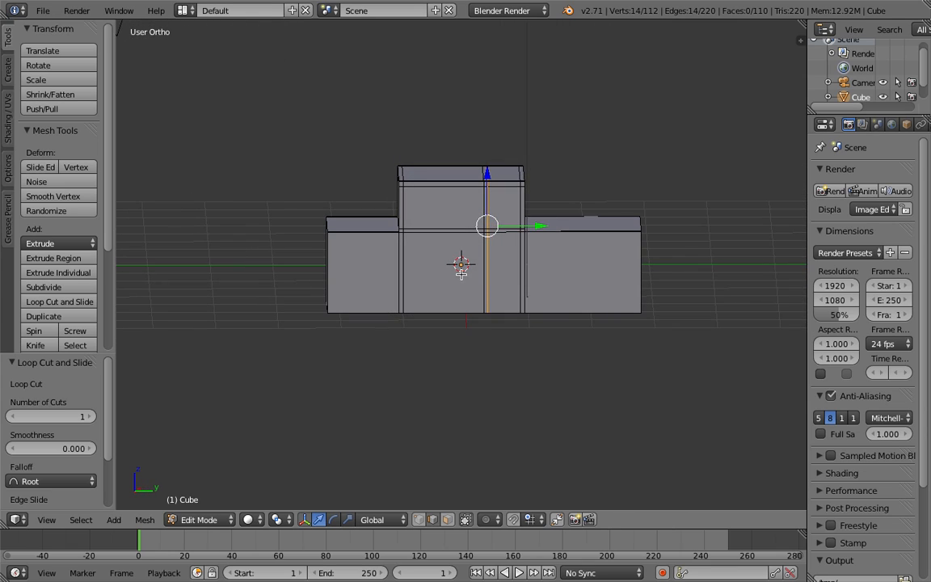
key(a)
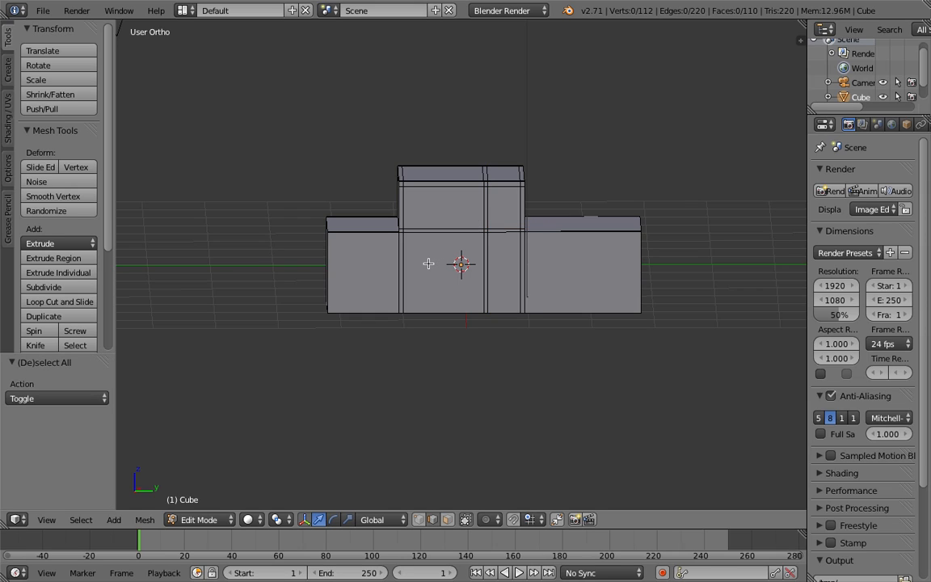
Show the mesh in right orthographic view with wireframe shading and switch to vertex selection
middle_drag(427, 261, 429, 251)
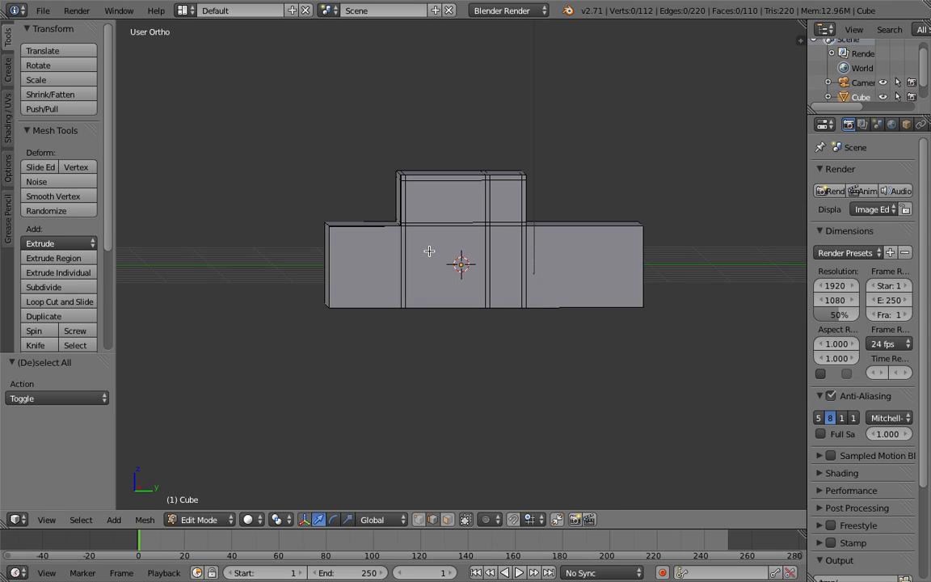
key(KP_3)
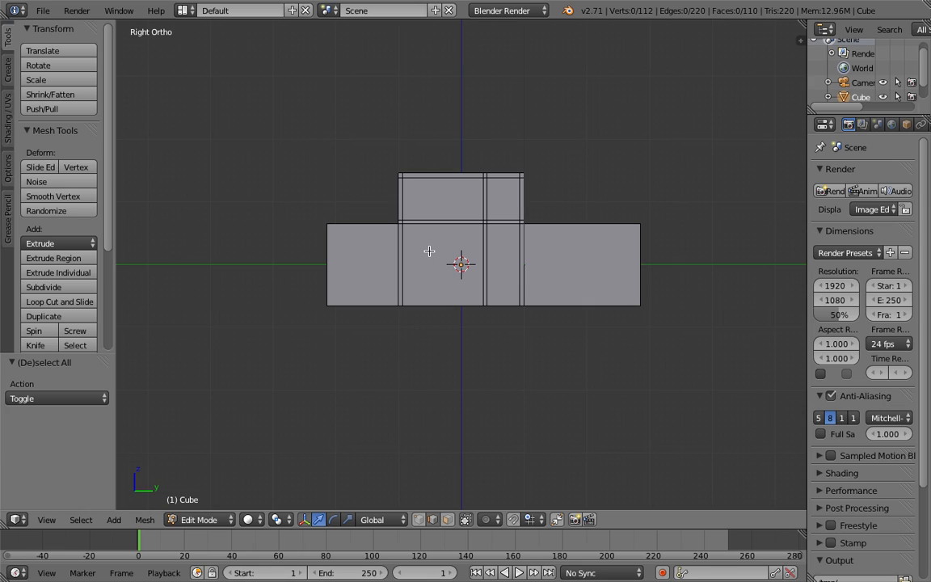
key(z)
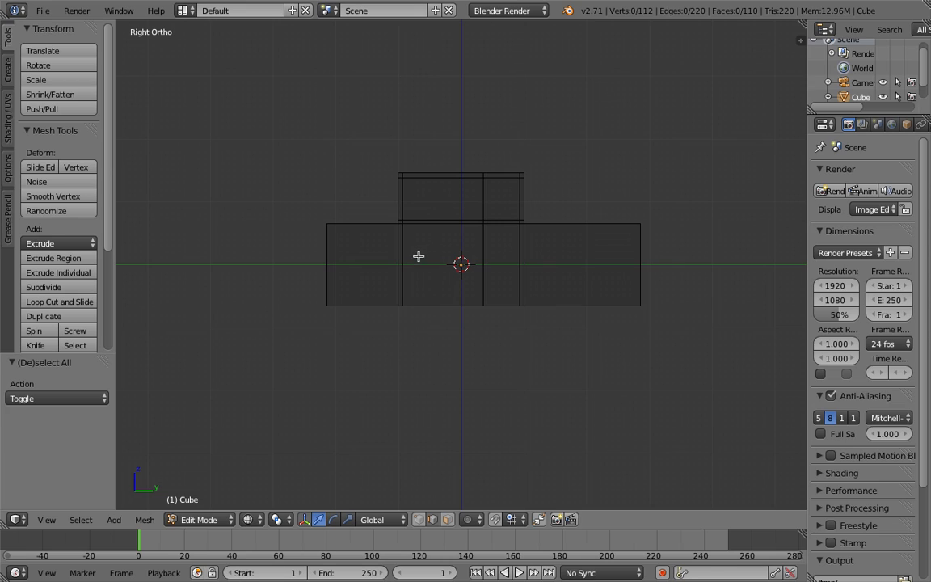
click(257, 522)
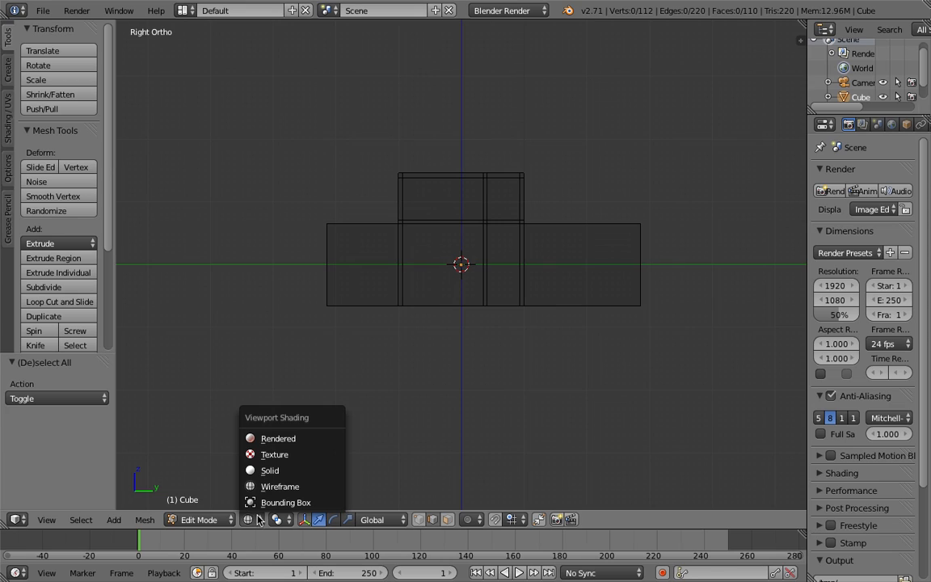
click(268, 476)
click(253, 522)
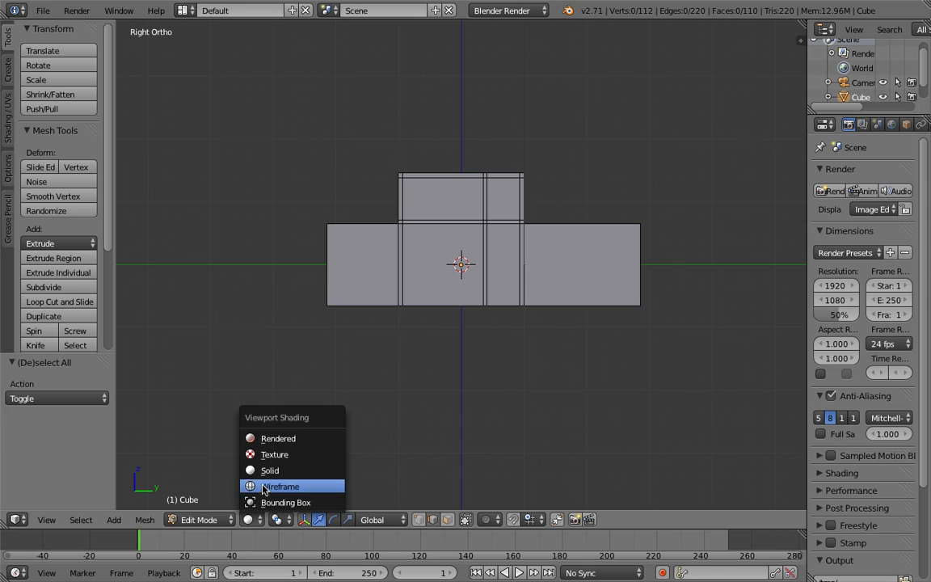
click(271, 487)
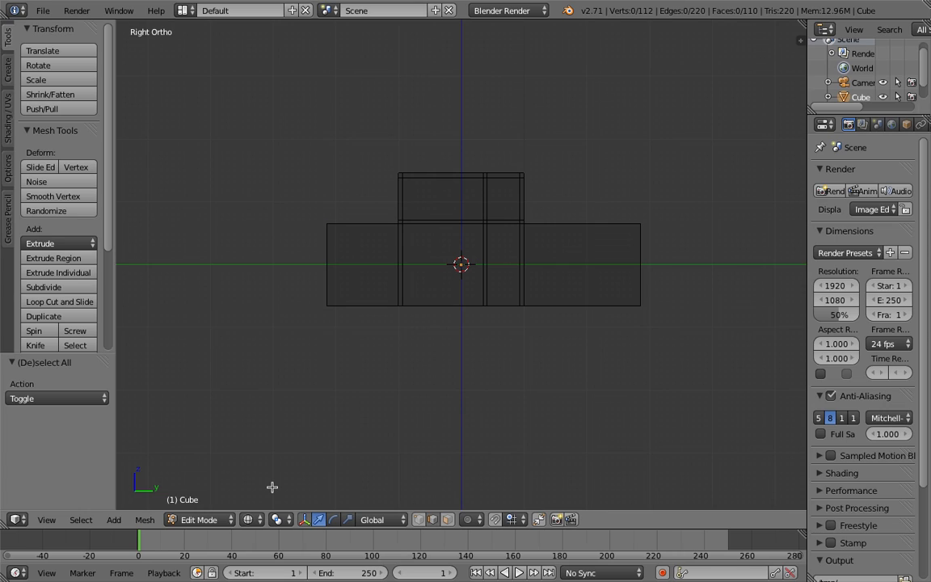
click(419, 522)
Box-select the cabin's upper vertices at the negative Y end, move them about 0.29 along Y to slant the windshield, and deselect
key(b)
drag(386, 162, 470, 174)
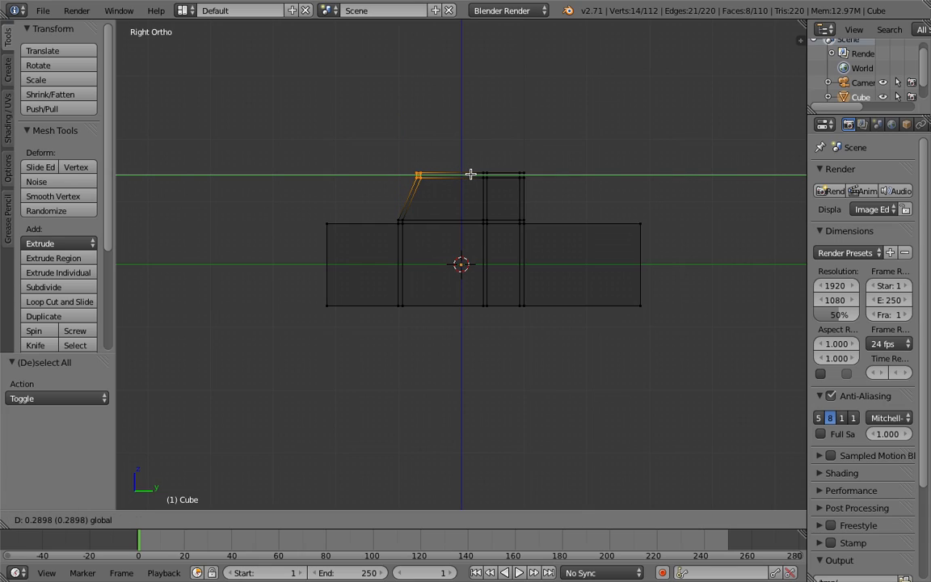
drag(471, 175, 471, 175)
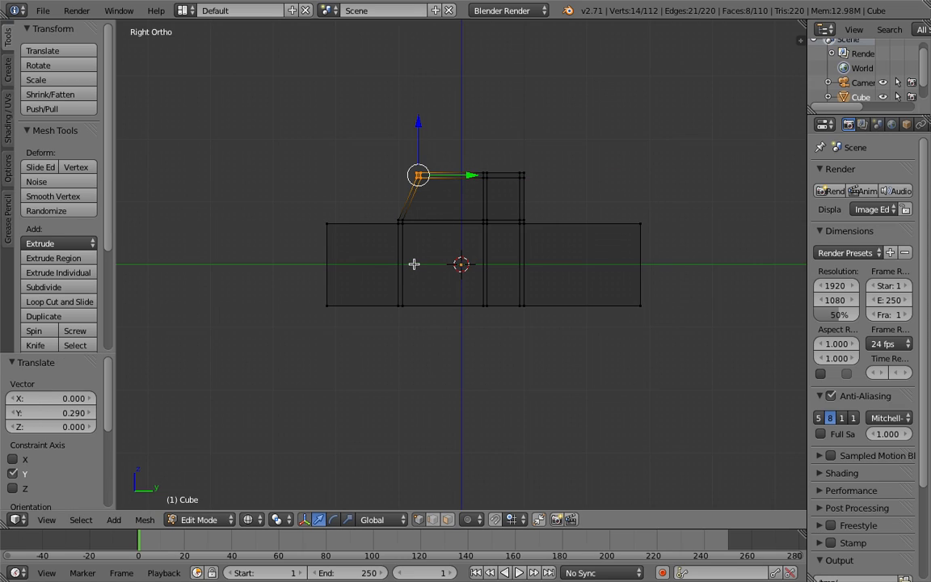
key(a)
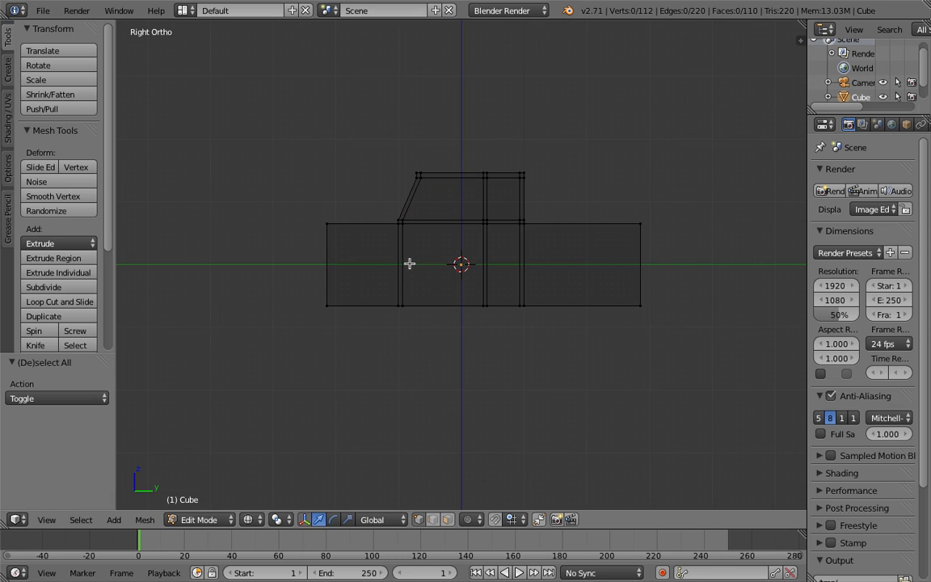
Lower the top corner vertices at the hood's negative Y end by about 0.116 along Z, and deselect them
key(b)
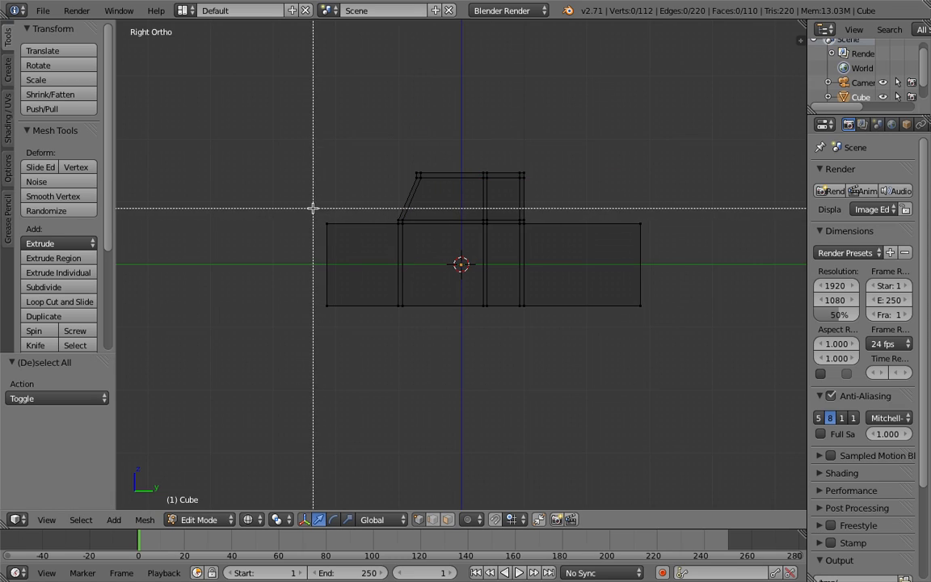
drag(317, 215, 343, 232)
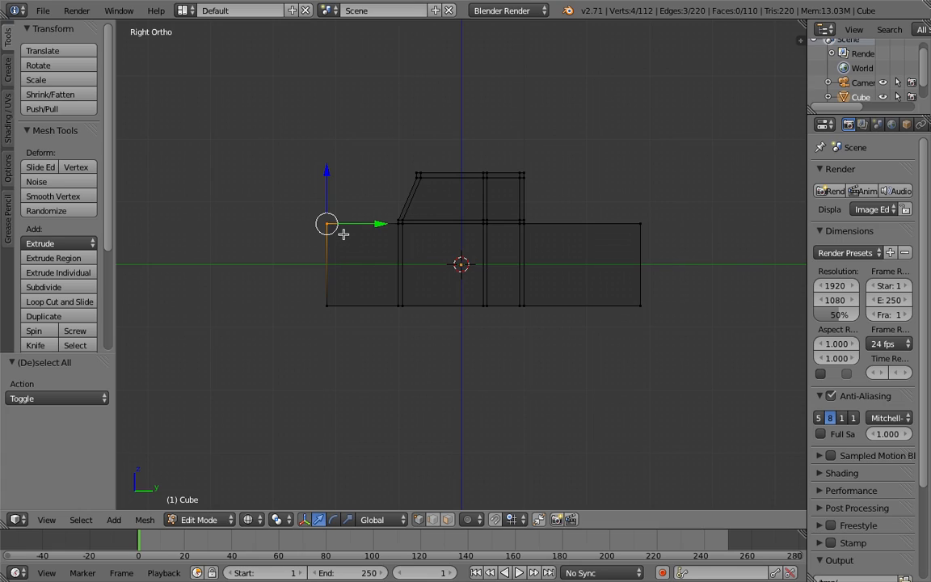
key(g)
key(z)
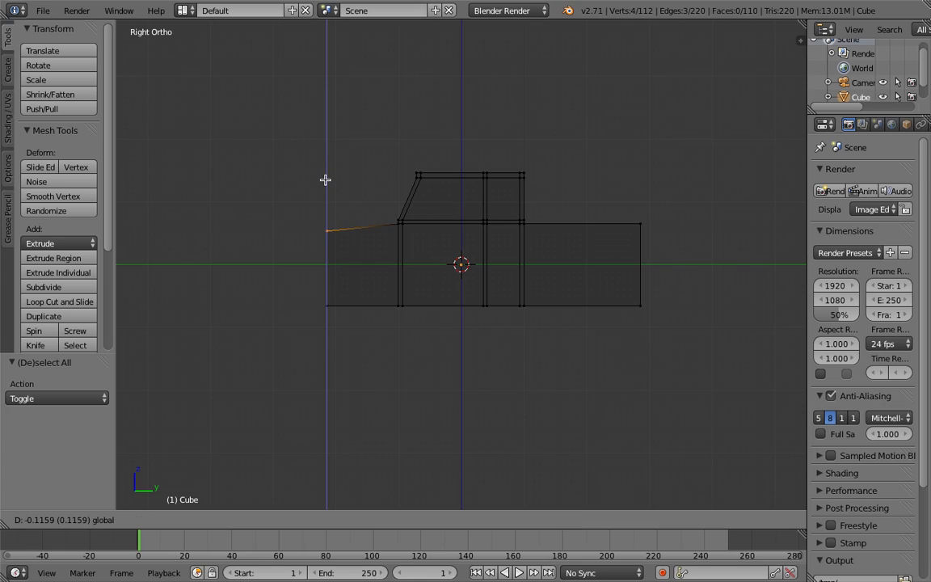
click(325, 180)
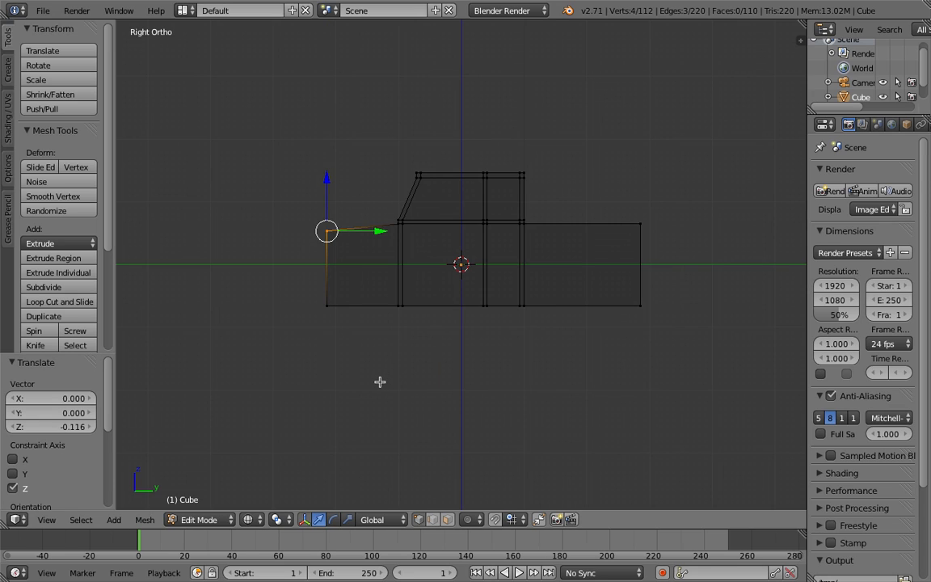
key(a)
Return to solid shading and add a crosswise loop cut around the rear section, slid close to its tail end
mouse_move(346, 360)
middle_down()
mouse_move(437, 367)
mouse_move(370, 355)
mouse_move(345, 355)
mouse_move(339, 368)
mouse_move(352, 358)
middle_up()
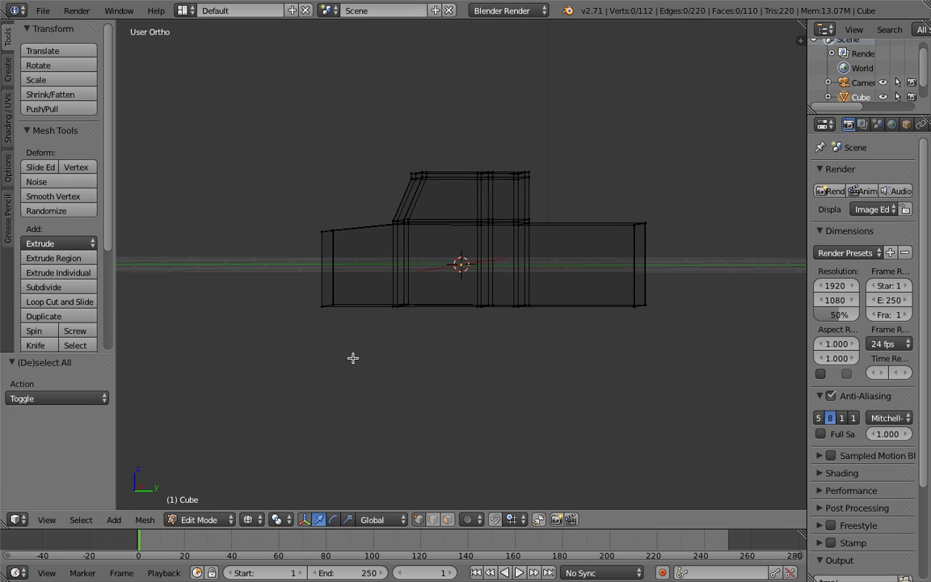
key(z)
mouse_move(352, 358)
middle_down()
mouse_move(387, 332)
mouse_move(418, 353)
mouse_move(443, 348)
mouse_move(401, 329)
mouse_move(383, 334)
mouse_move(412, 338)
middle_up()
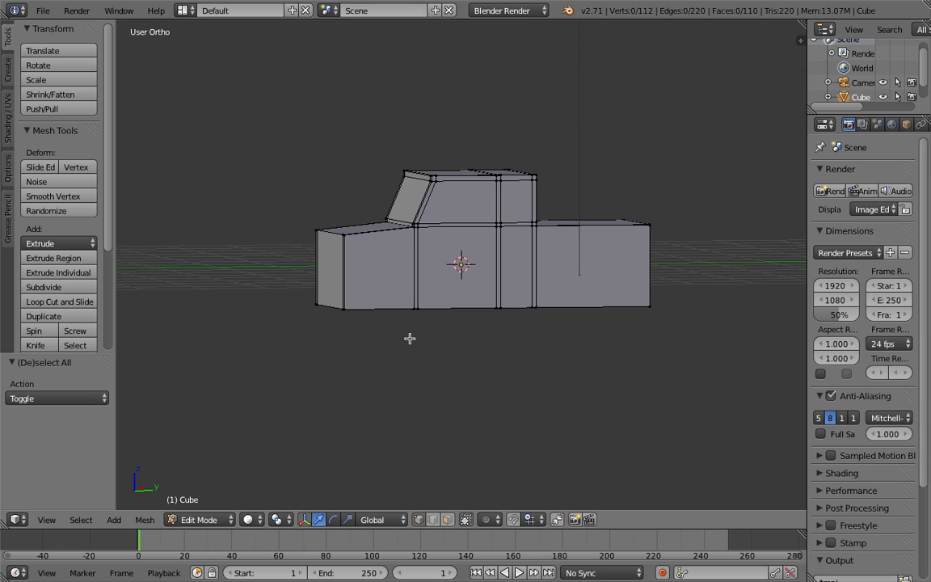
middle_drag(611, 349, 430, 416)
middle_drag(590, 328, 477, 358)
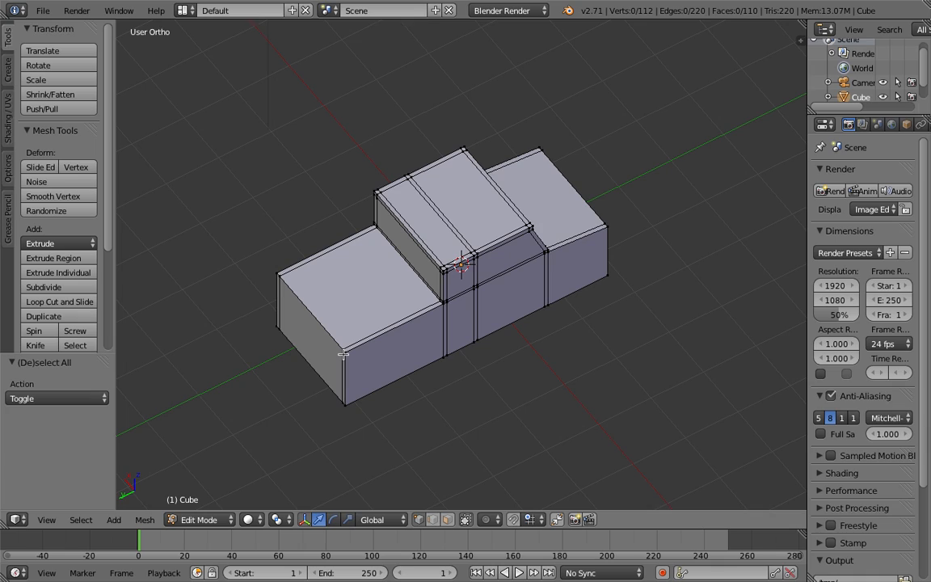
key(ctrl+r)
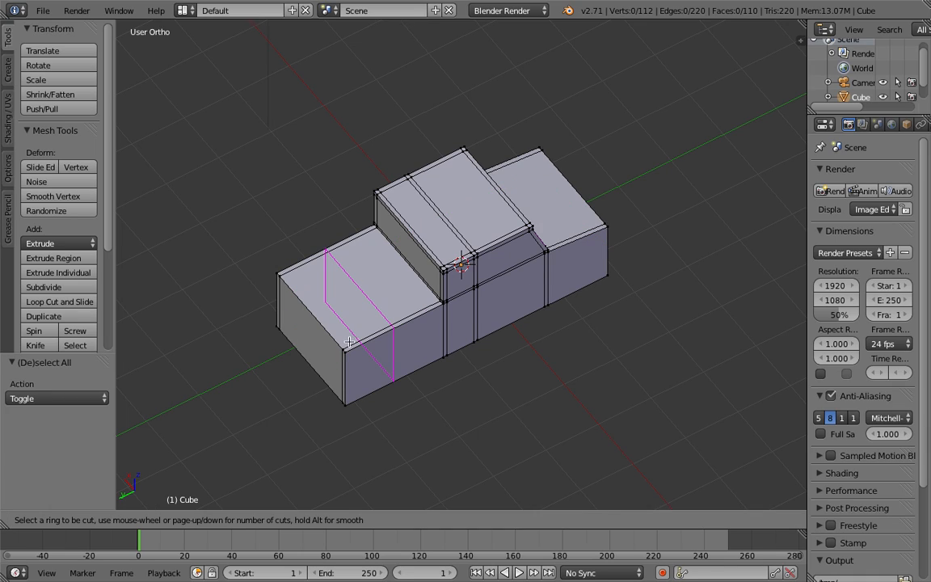
click(379, 312)
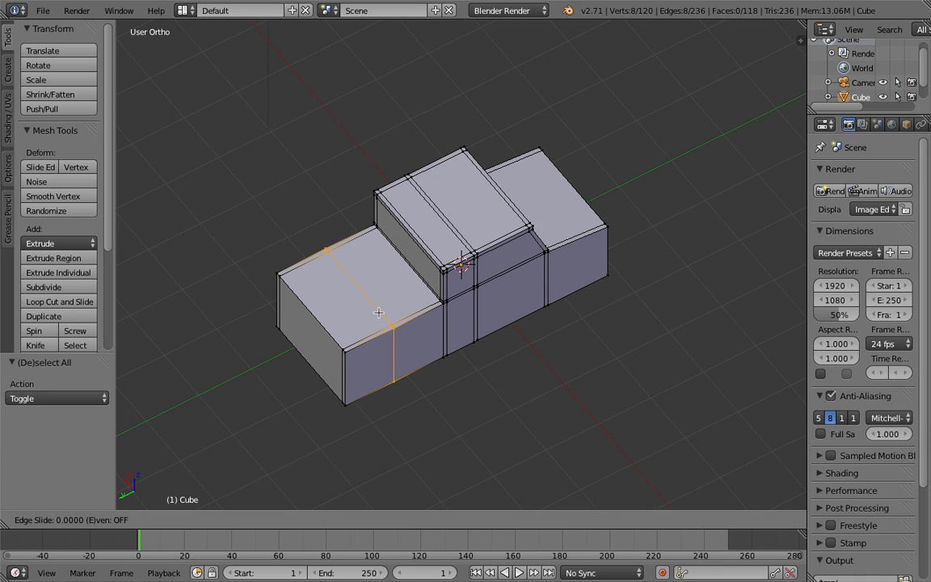
click(335, 338)
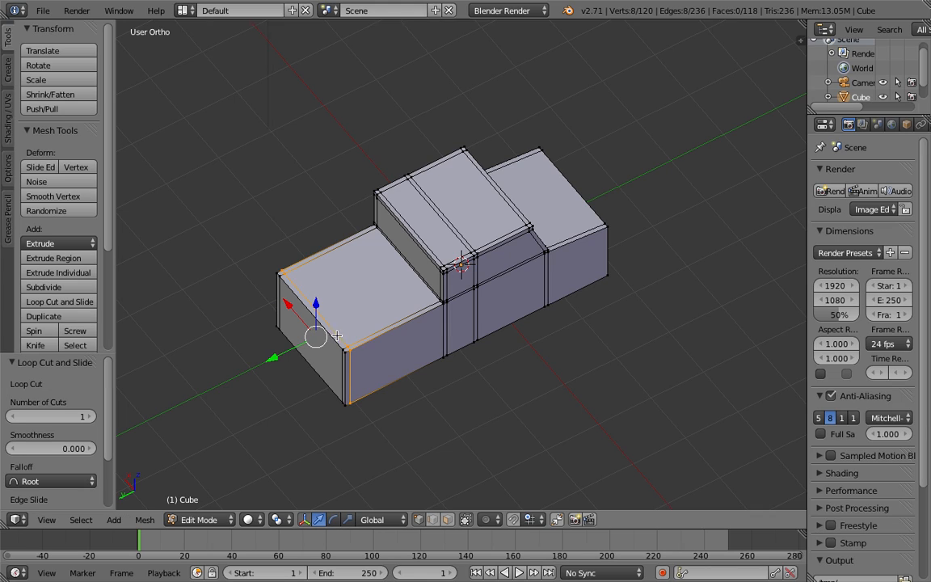
Add another crosswise loop cut around the rear section and slide it close to the back of the cabin
key(ctrl+r)
click(373, 308)
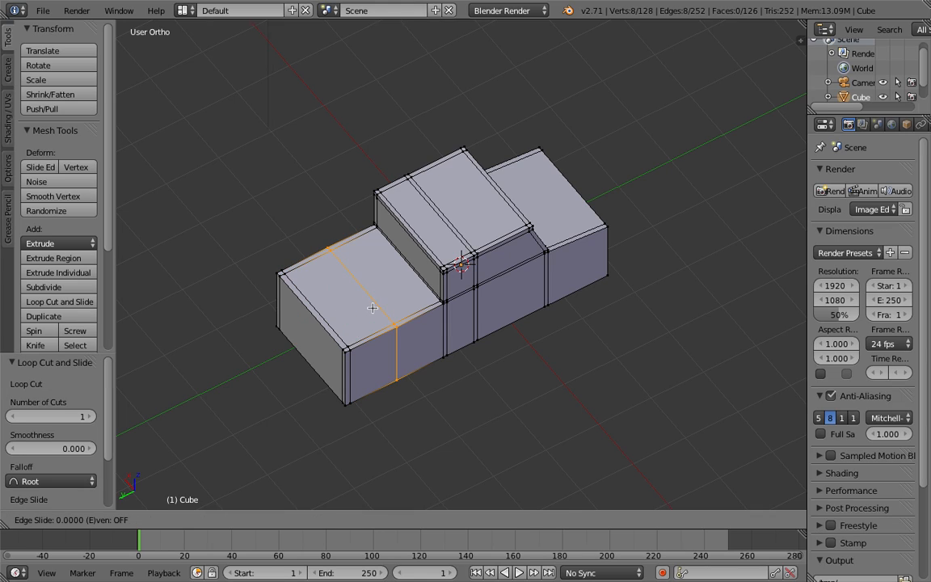
click(419, 295)
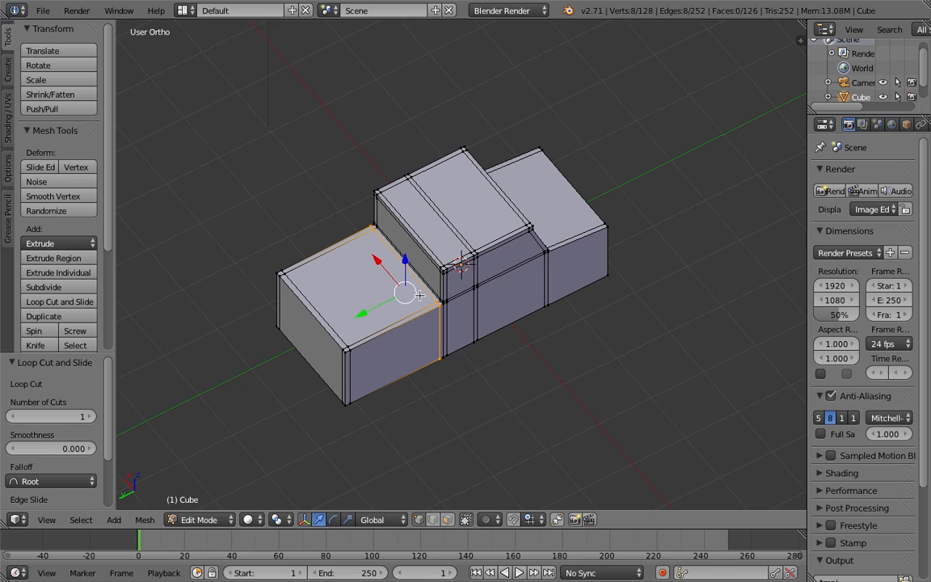
In face selection mode, extrude the rear section's large top face about 0.498 downward to hollow out a truck bed
click(449, 521)
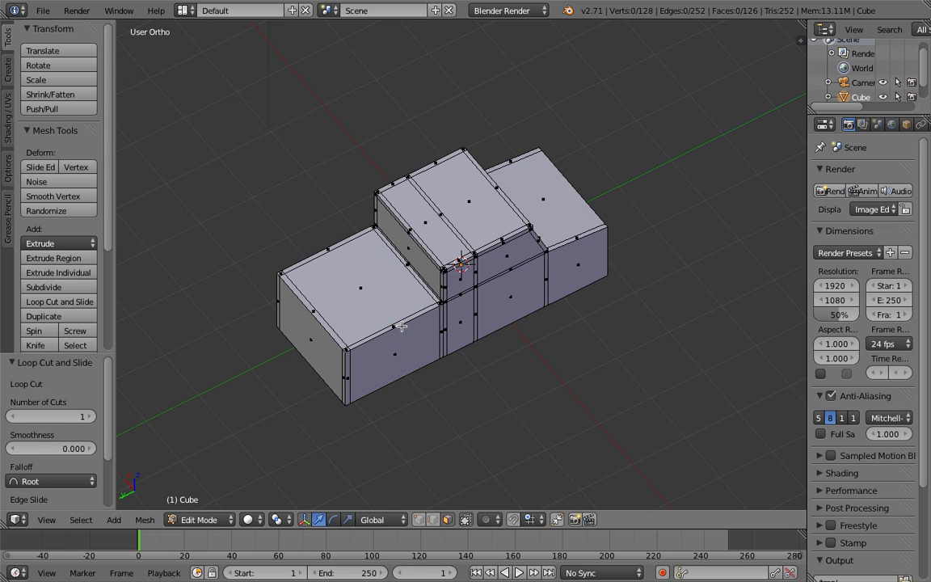
right_click(378, 303)
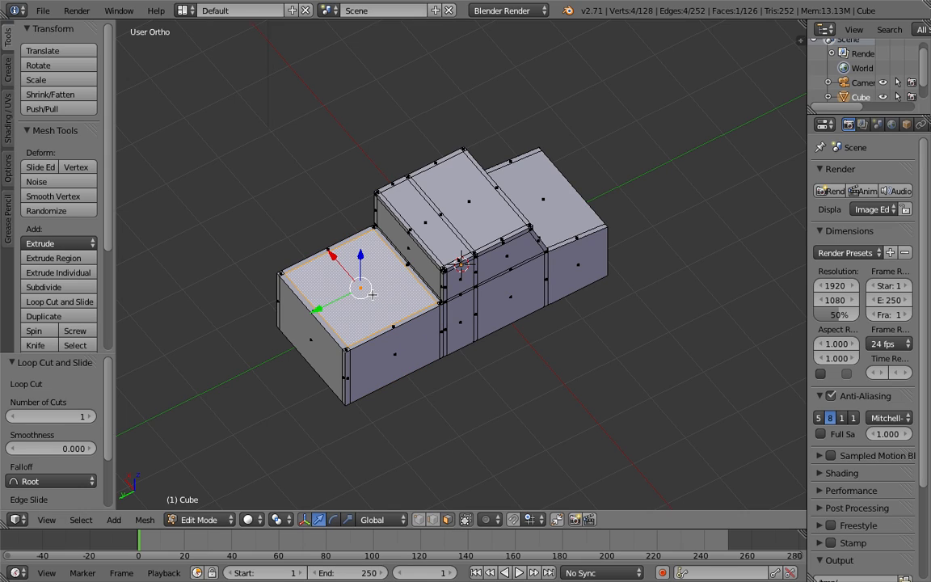
key(e)
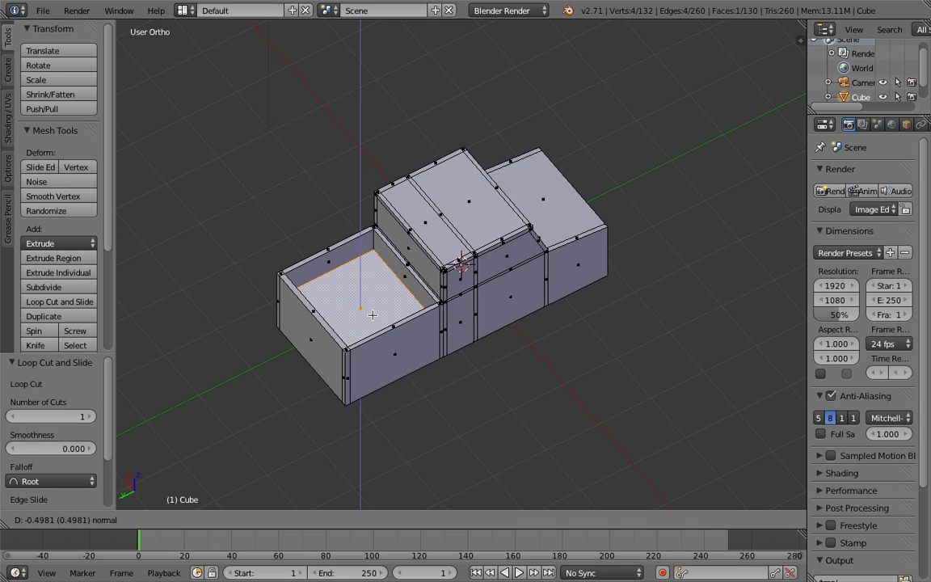
click(292, 329)
middle_drag(289, 371, 466, 385)
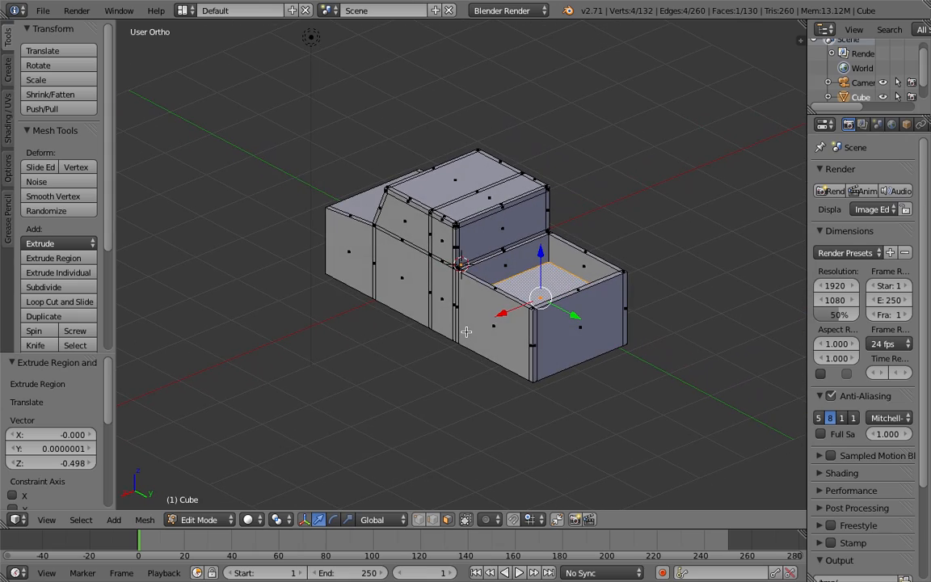
middle_drag(387, 369, 499, 346)
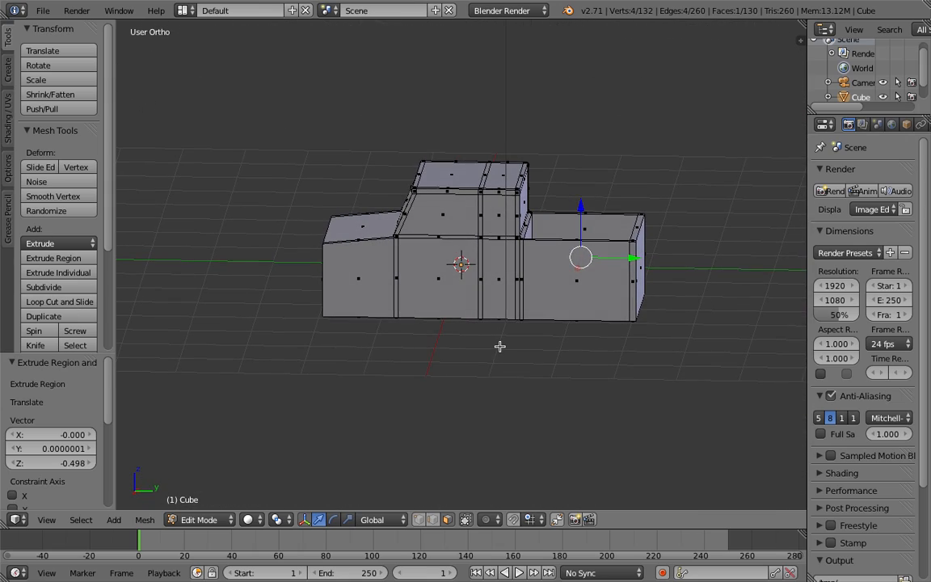
Lengthen the truck bed by moving all geometry at its tail end about 1.113 along Y, and return to solid shading with nothing selected
key(KP_3)
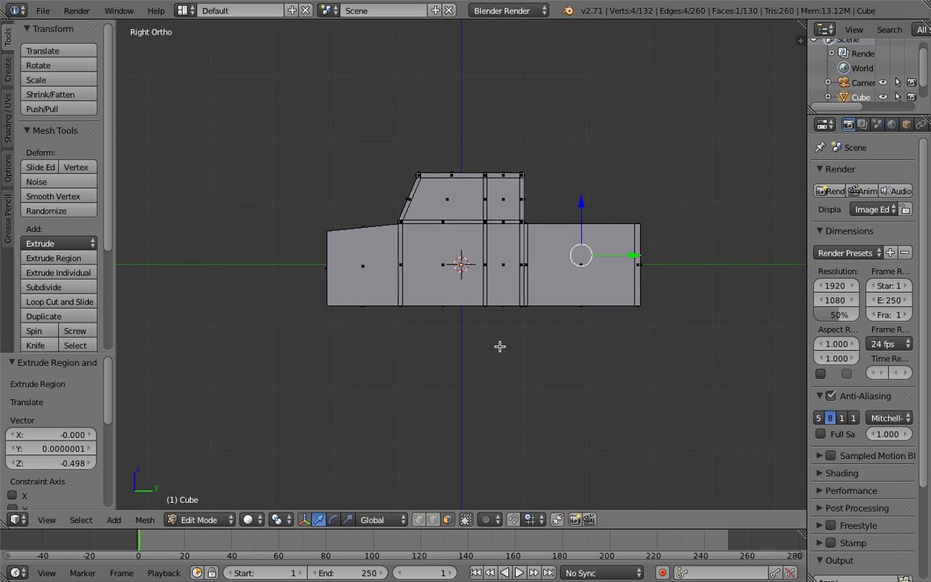
key(a)
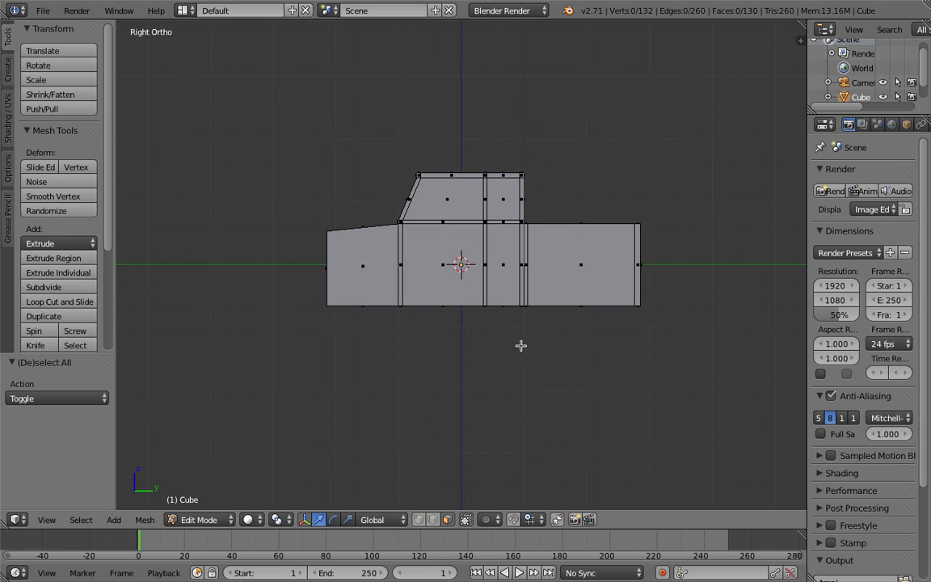
key(z)
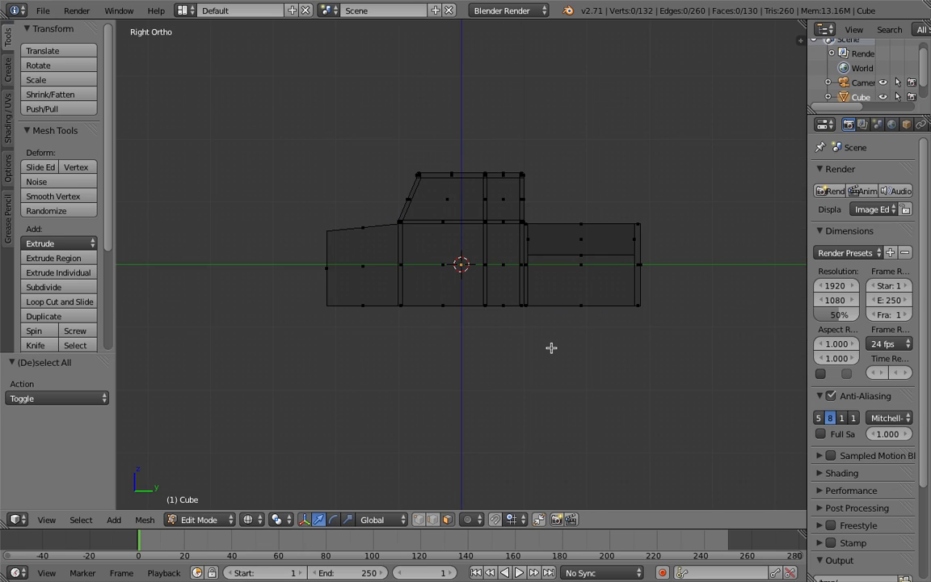
key(b)
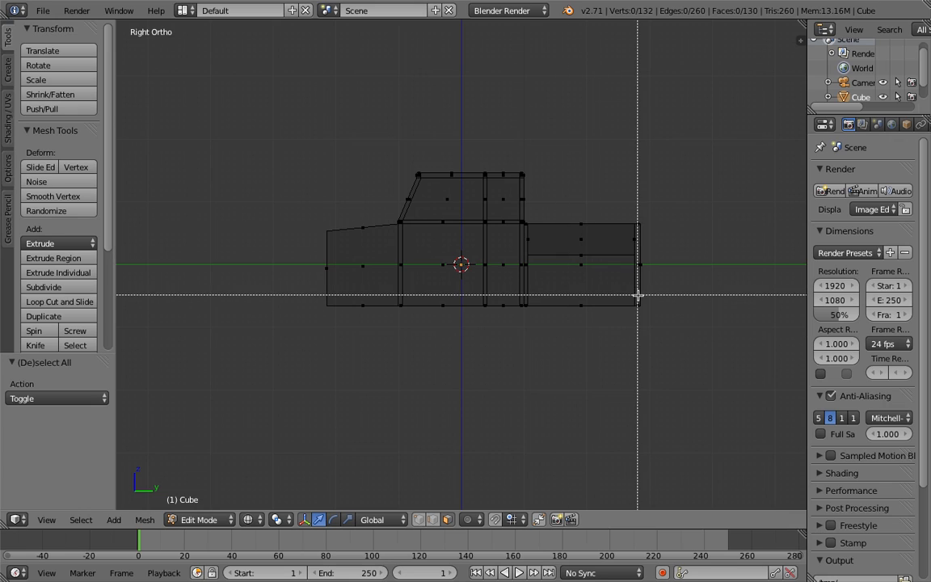
drag(625, 210, 646, 307)
key(g)
key(y)
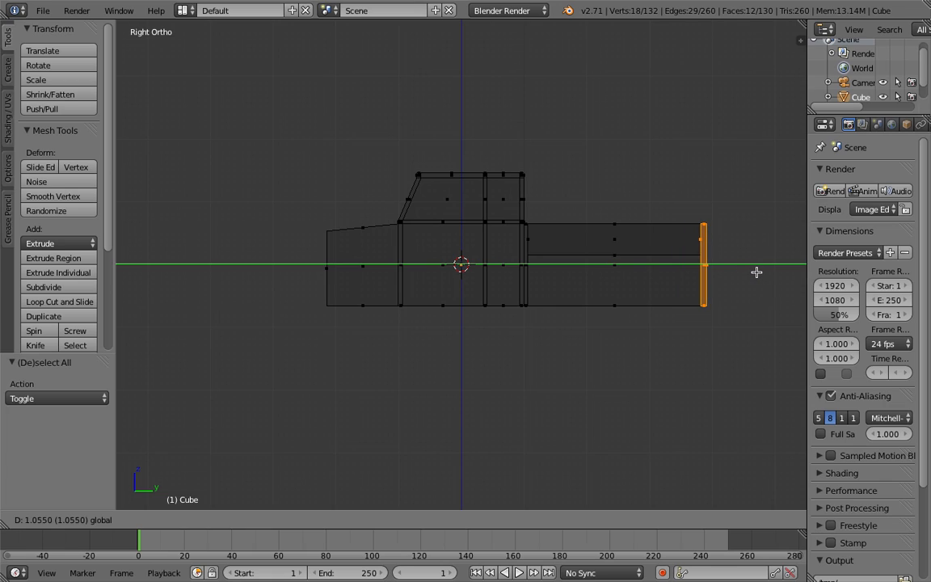
click(762, 273)
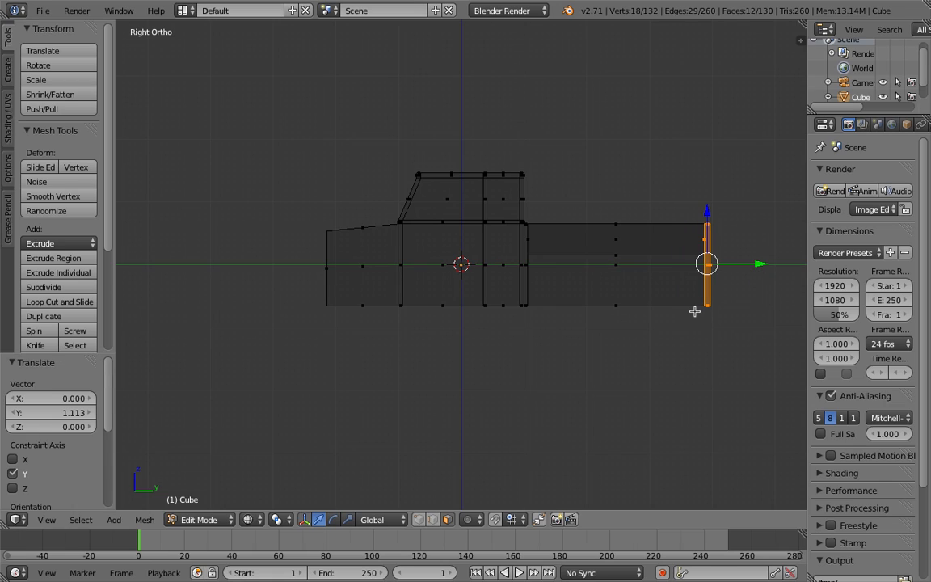
key(a)
middle_drag(647, 341, 680, 356)
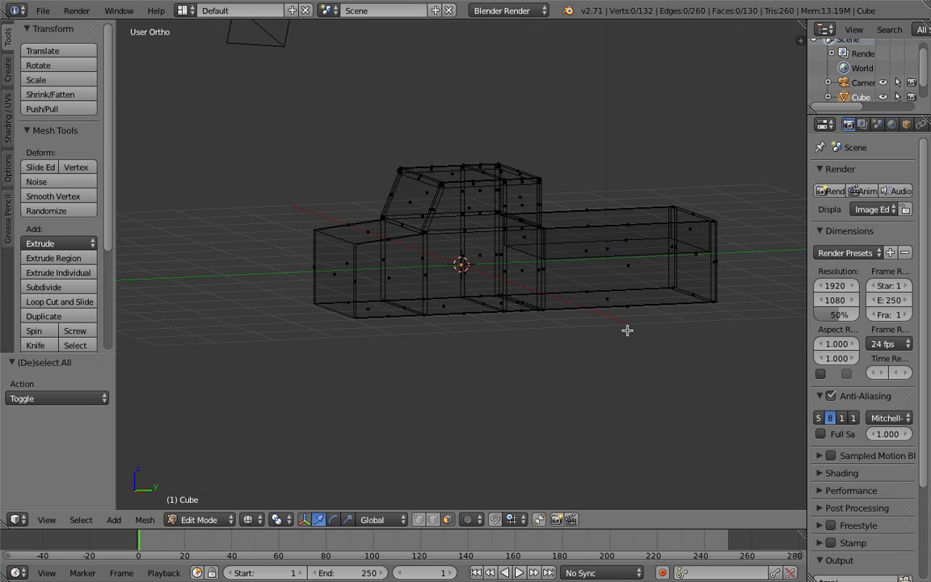
key(z)
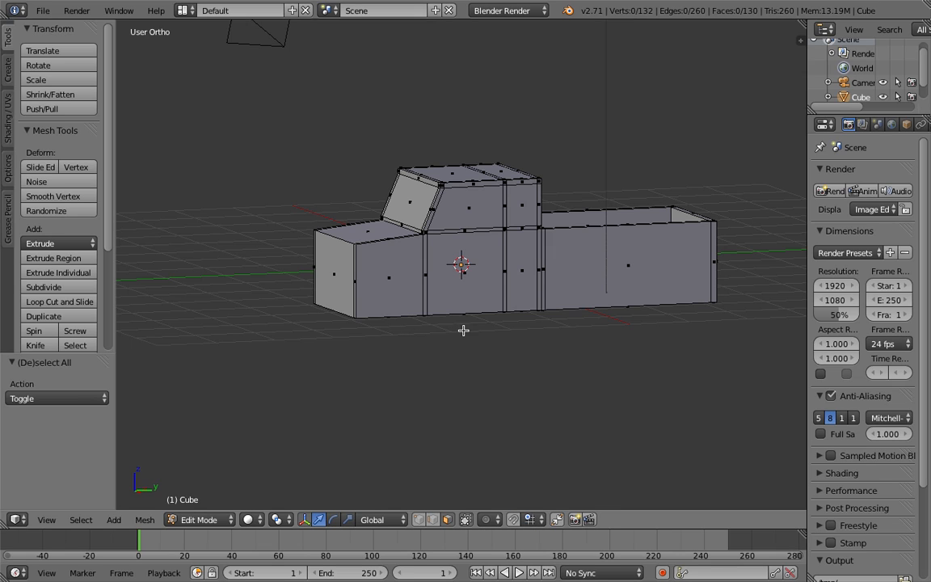
Leave mesh editing for Object Mode and add a cylinder primitive at the 3D cursor
middle_drag(486, 329, 476, 336)
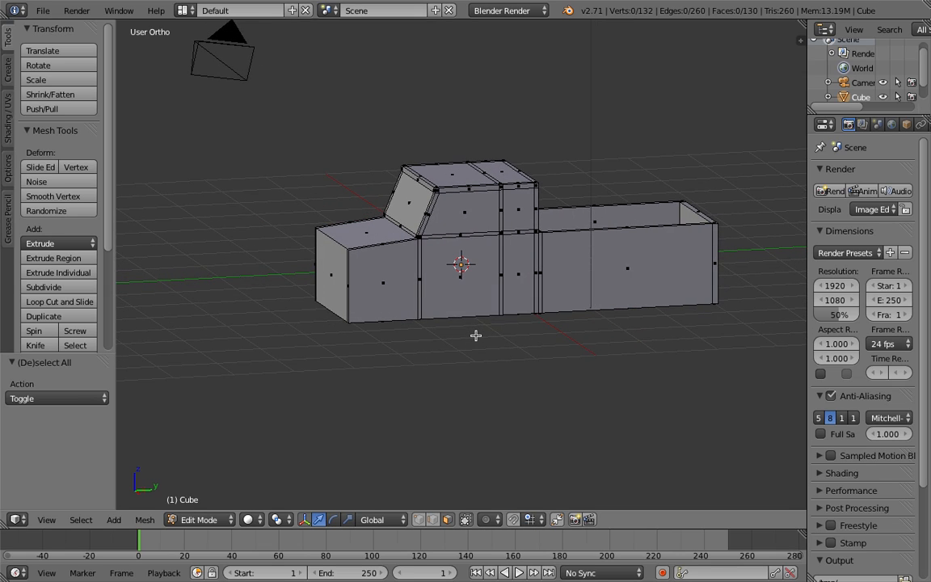
scroll(467, 330, up, 2)
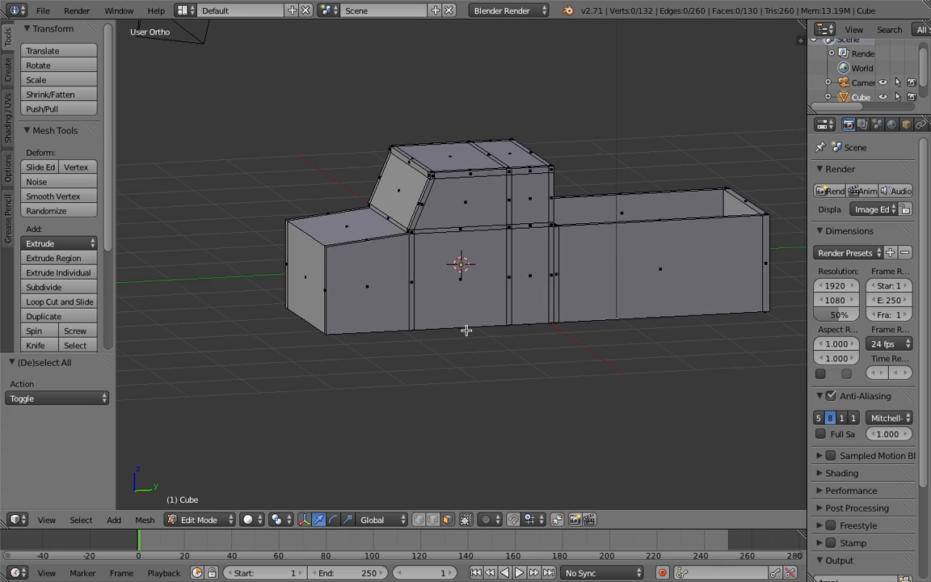
key(KP_5)
key(KP_5)
key(Tab)
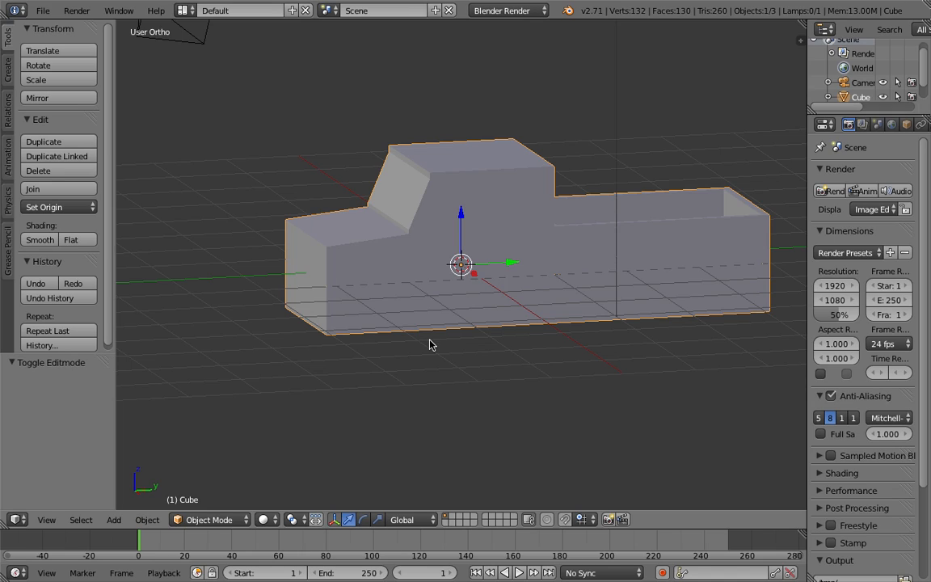
click(9, 73)
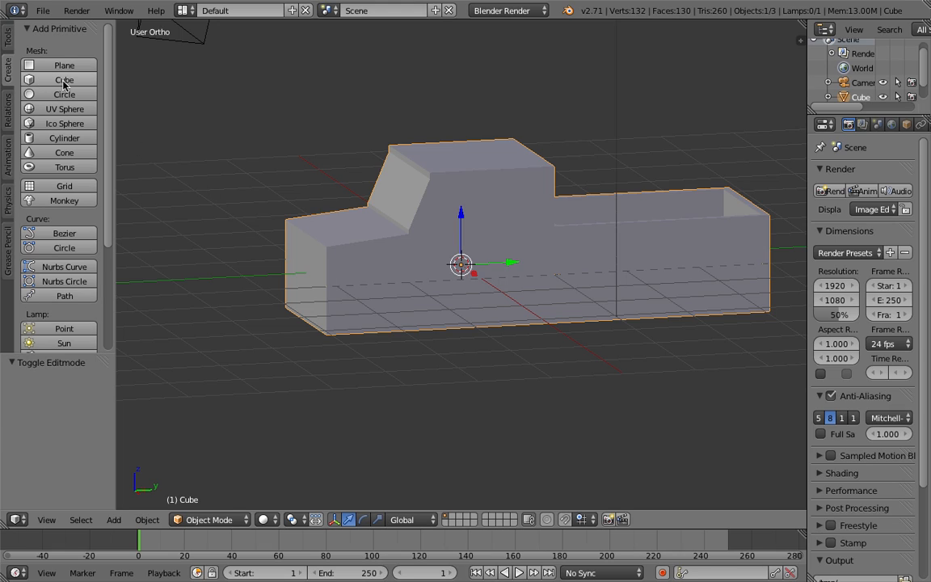
click(65, 138)
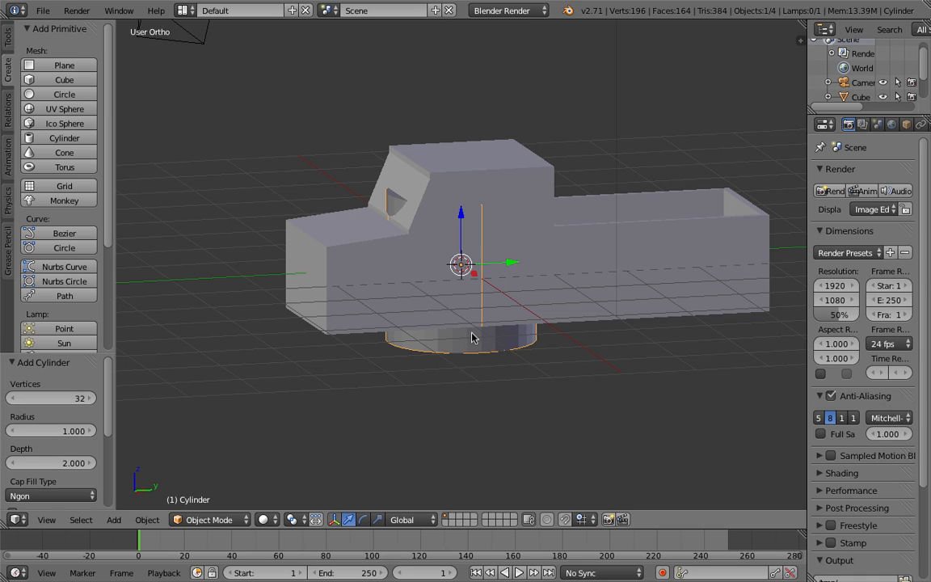
Raise the cylinder along Z by about 2.174 and another 0.698 so it sits clear above the cabin
key(shift+a)
mouse_move(467, 335)
drag(461, 214, 474, 56)
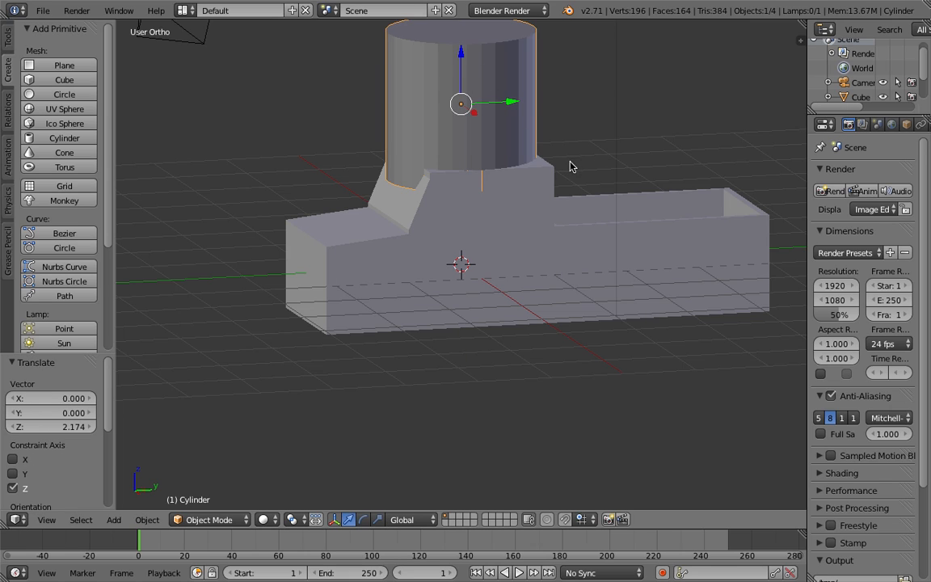
shift+middle_drag(570, 166, 526, 259)
drag(415, 159, 420, 108)
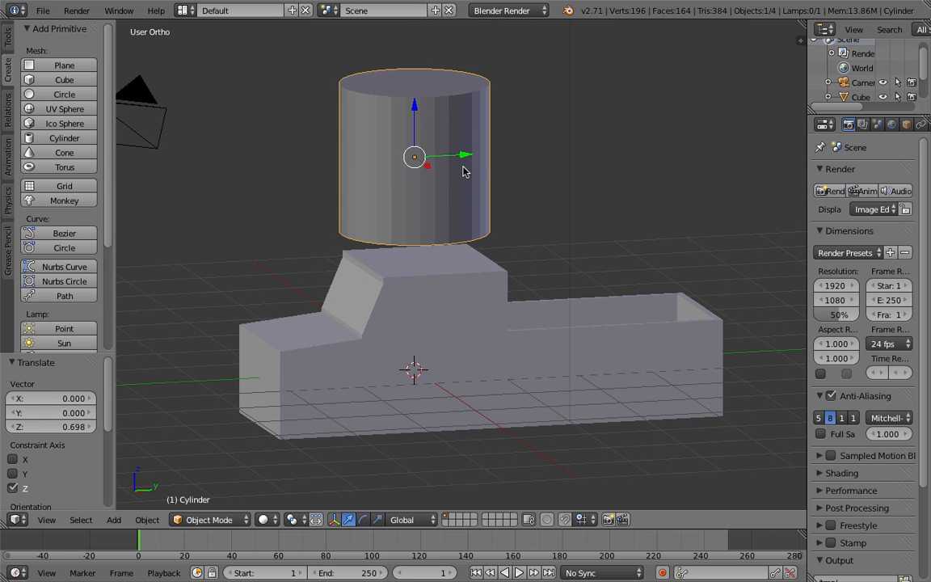
Rotate the cylinder 90° around the global Y axis
key(r)
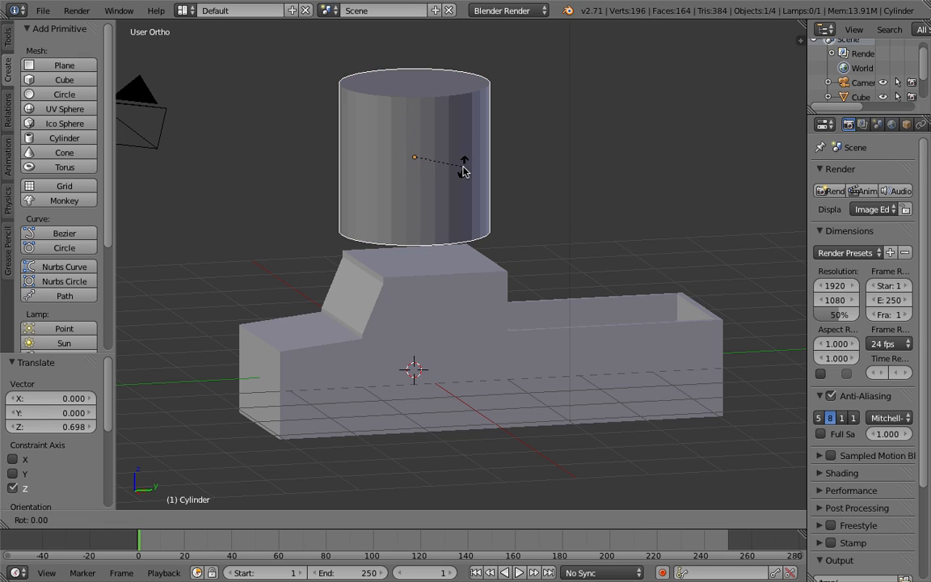
key(y)
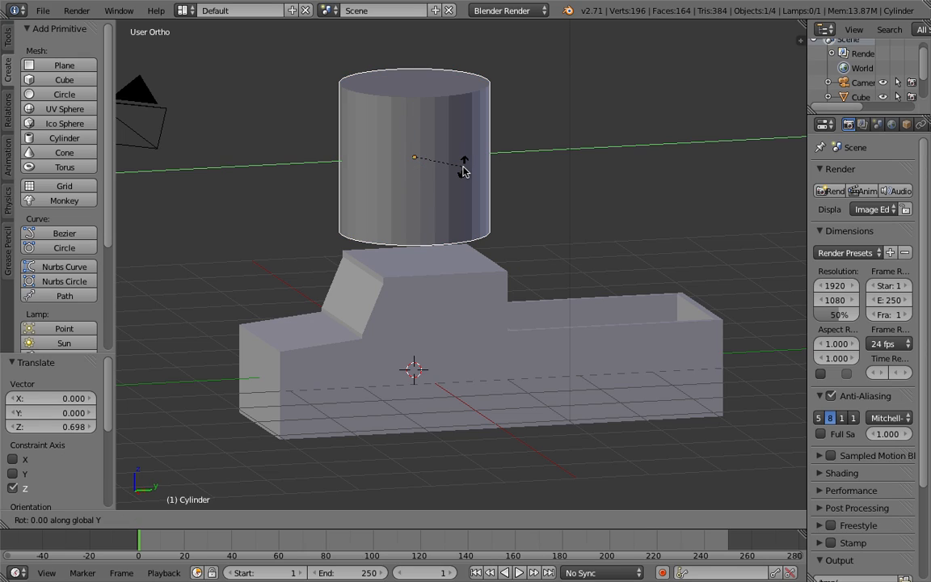
text(90)
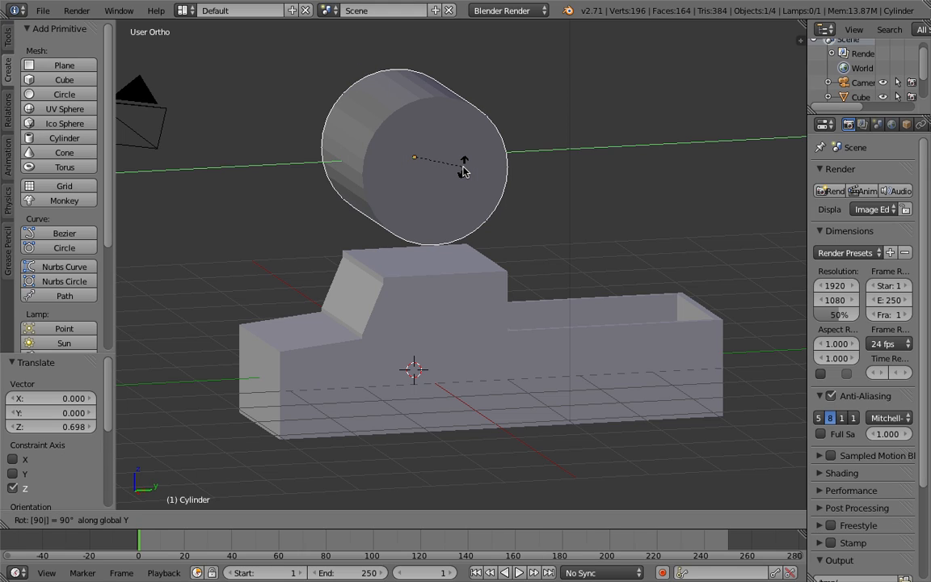
key(Return)
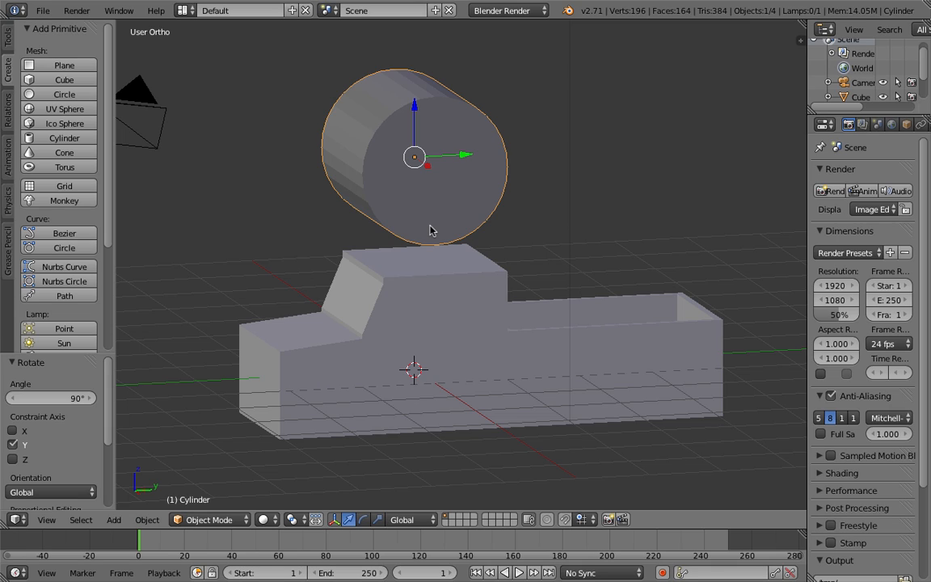
Scale the cylinder down uniformly to about 0.319 and shift it about 0.696 along X toward the truck's side
key(KP_1)
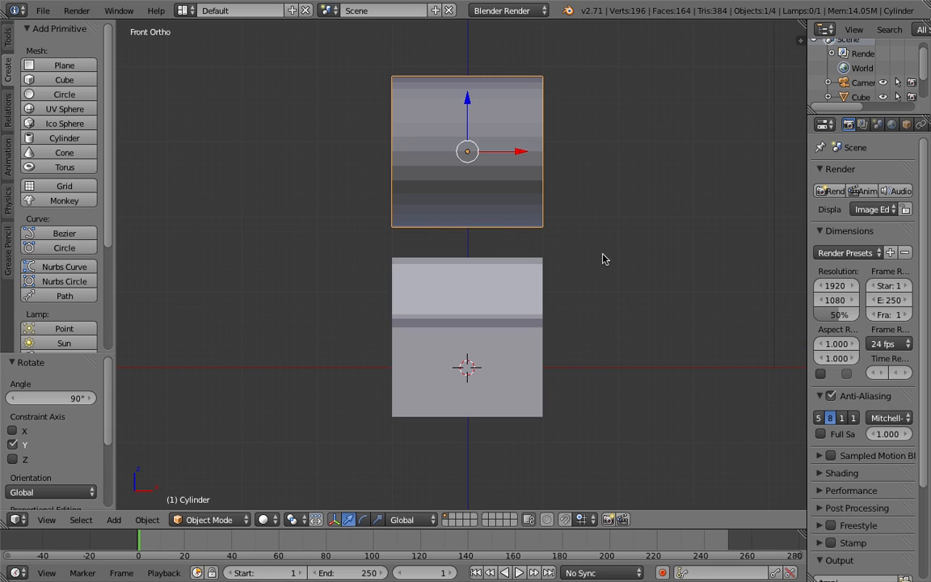
key(s)
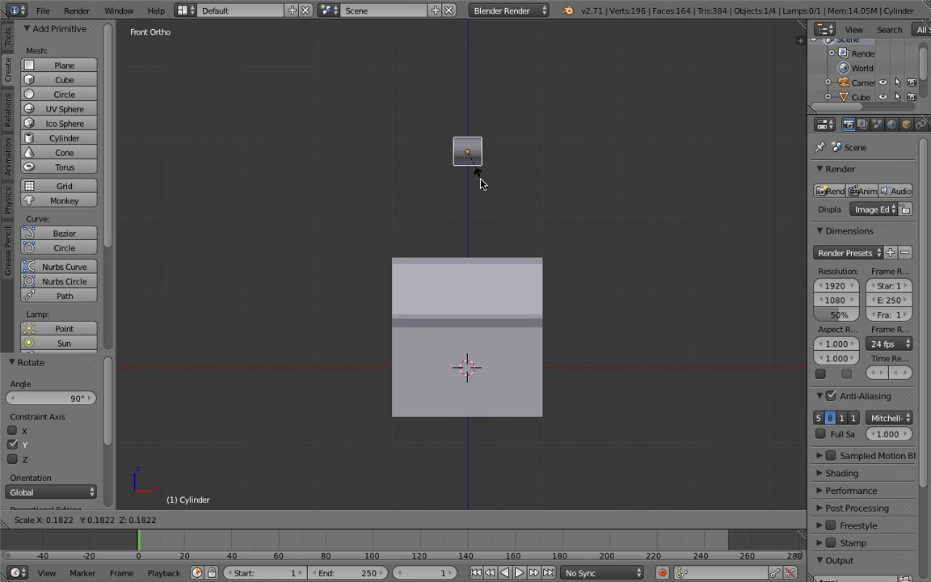
click(503, 192)
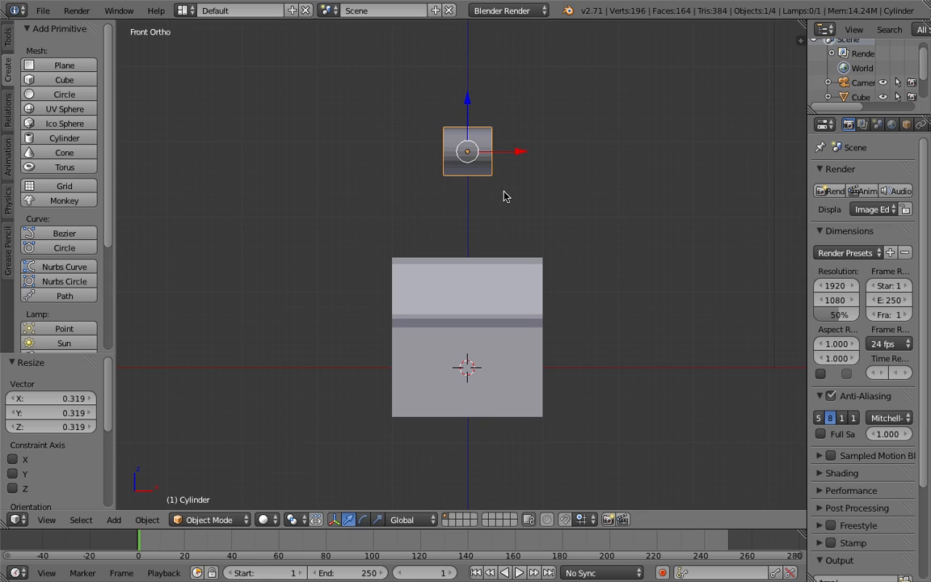
drag(516, 151, 569, 185)
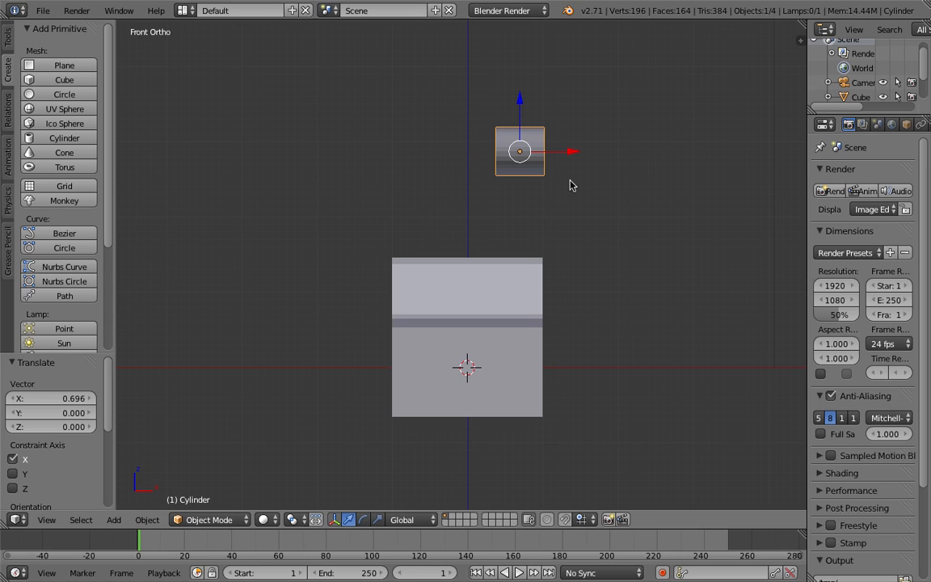
Lower the cylinder about 3.507 along Z to the truck's bottom edge and scale it up uniformly by about 1.701
key(KP_3)
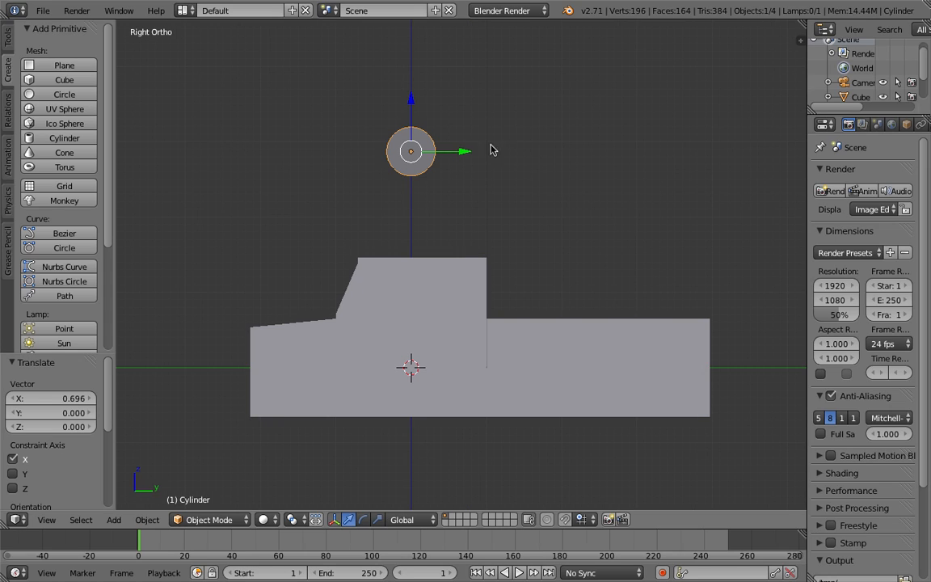
drag(411, 98, 411, 368)
key(s)
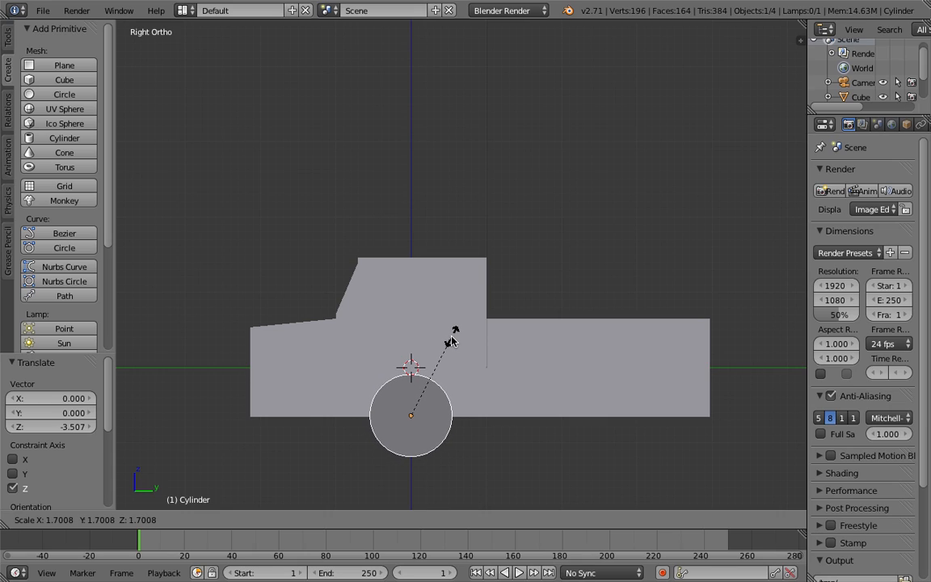
click(451, 342)
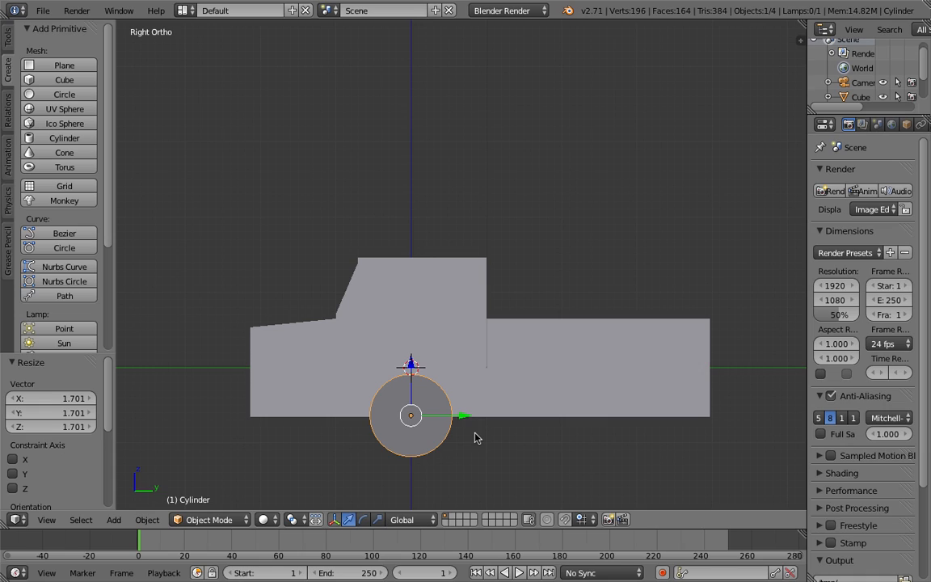
Enlarge the wheel cylinder slightly more and raise it about 0.019 along Z
key(s)
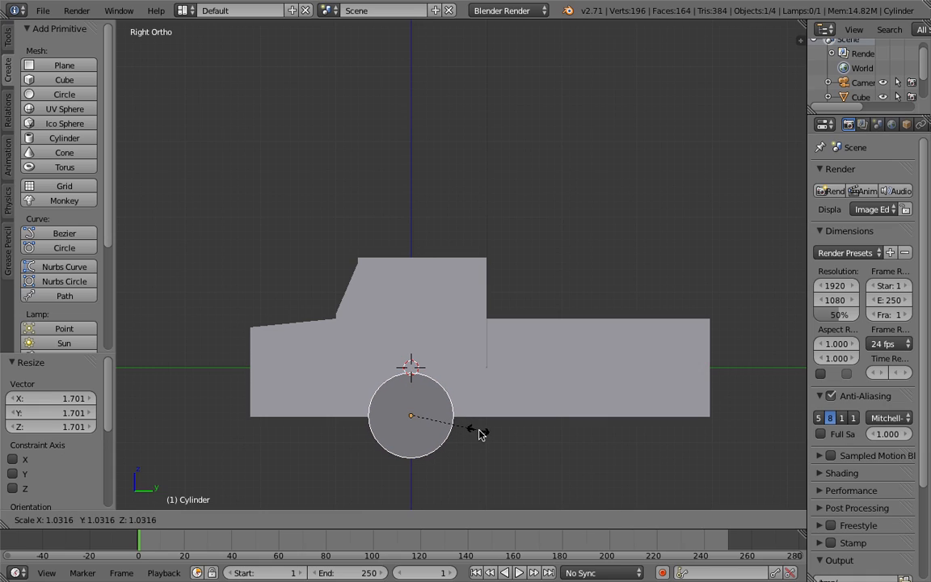
click(484, 434)
drag(411, 362, 410, 368)
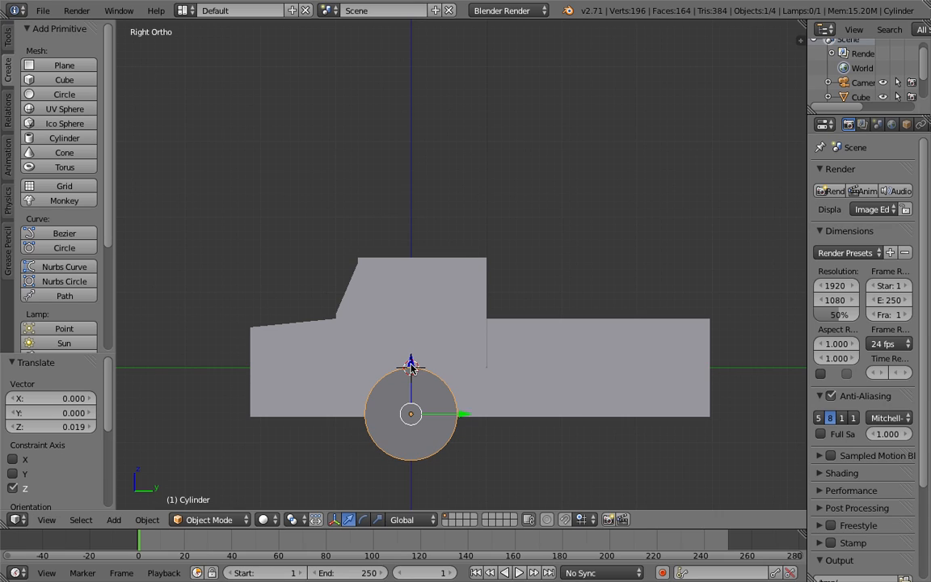
Narrow the wheel cylinder by scaling it to about 0.535 along the X axis
key(KP_1)
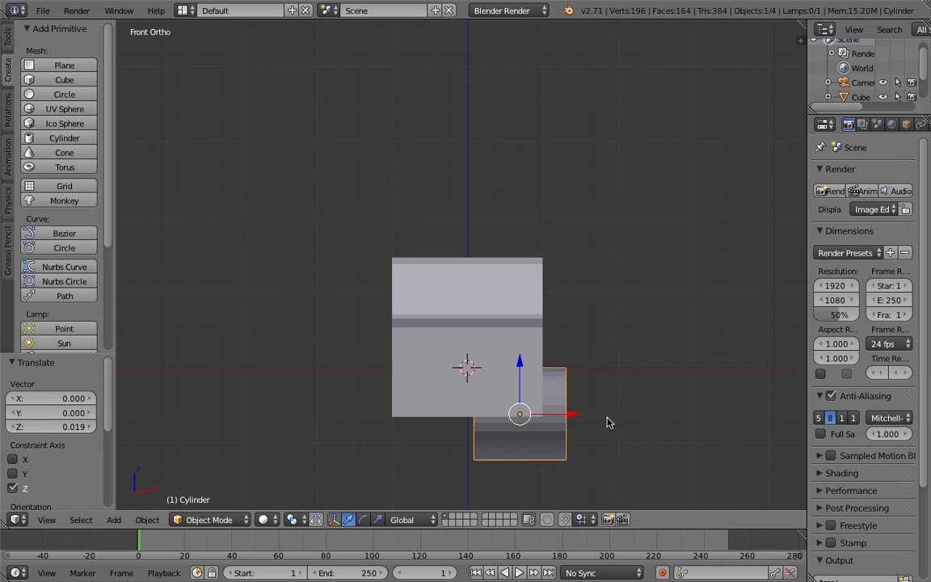
key(s)
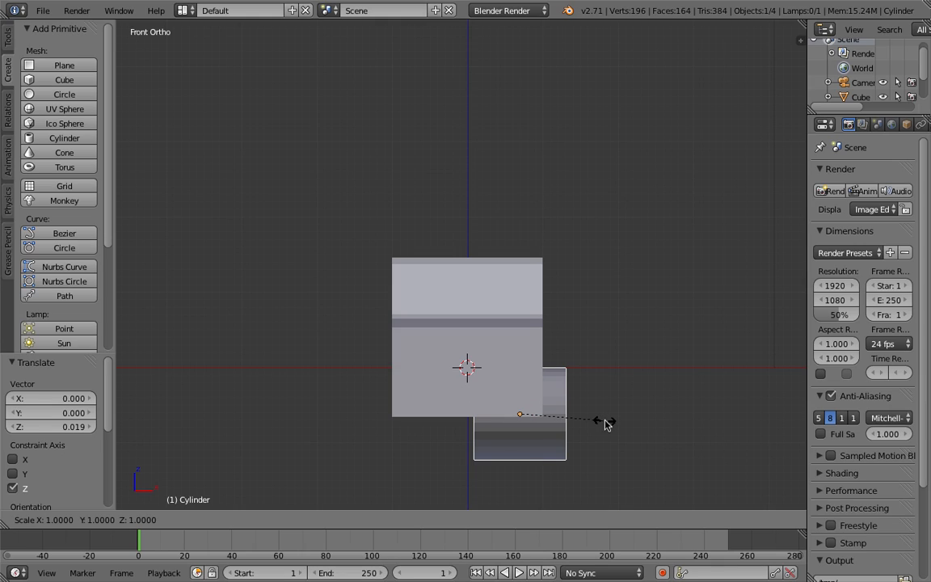
key(x)
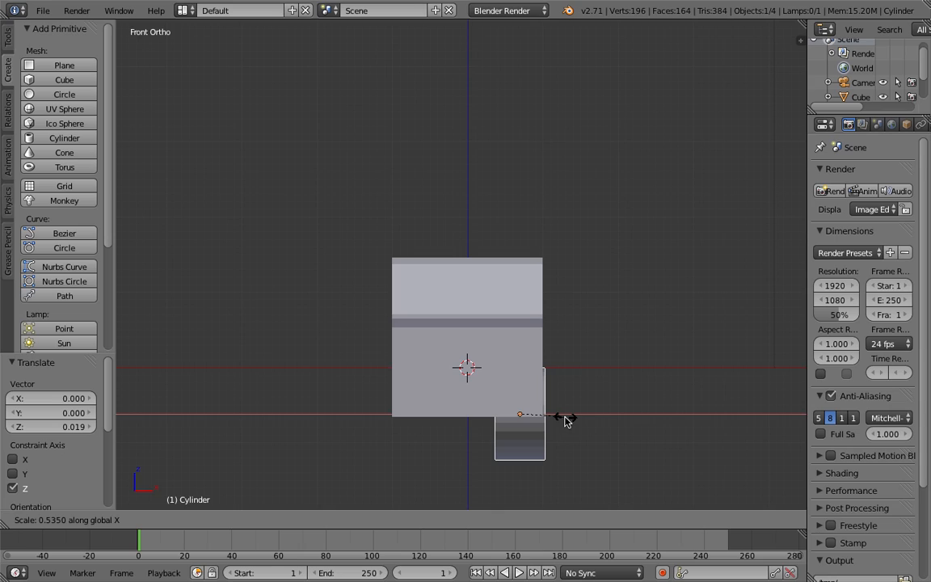
click(566, 420)
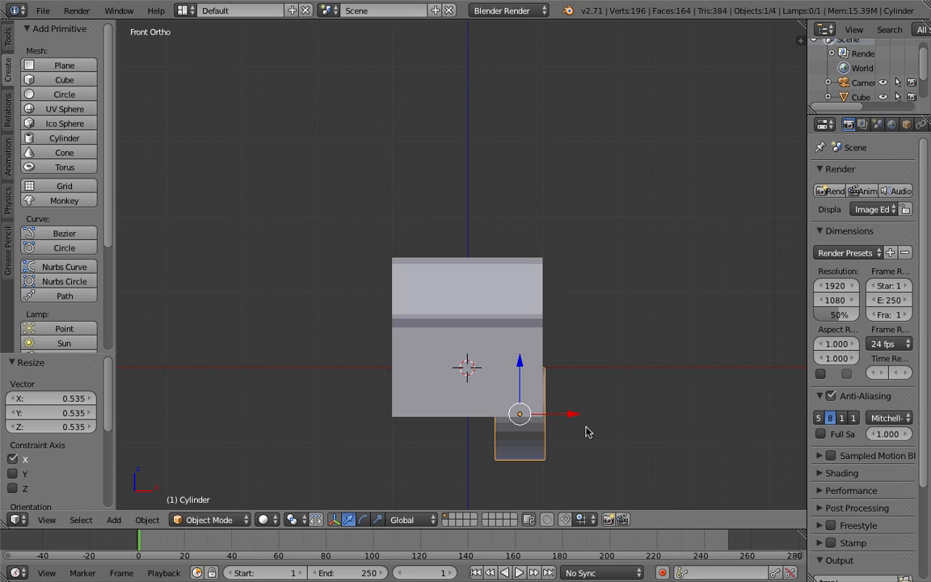
Duplicate the wheel cylinder from the underside view and offset the copy about 2.736 along Y toward the truck's rear
key(KP_7)
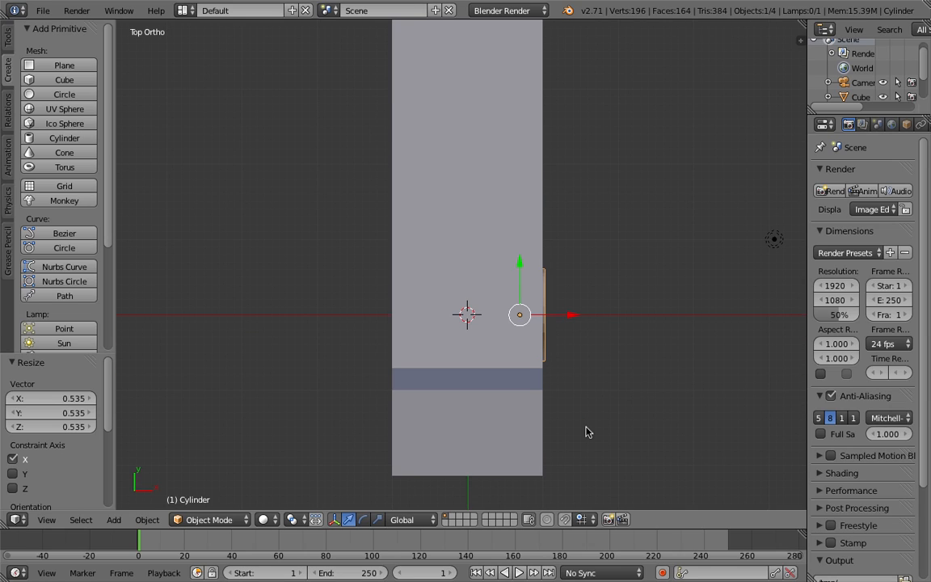
key(ctrl+KP_7)
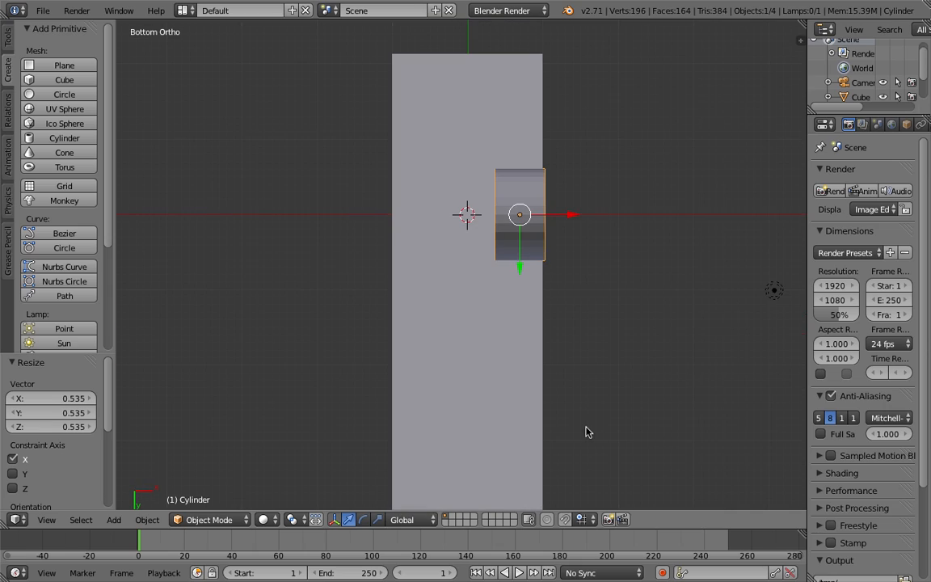
scroll(569, 403, up, 1)
scroll(573, 399, down, 2)
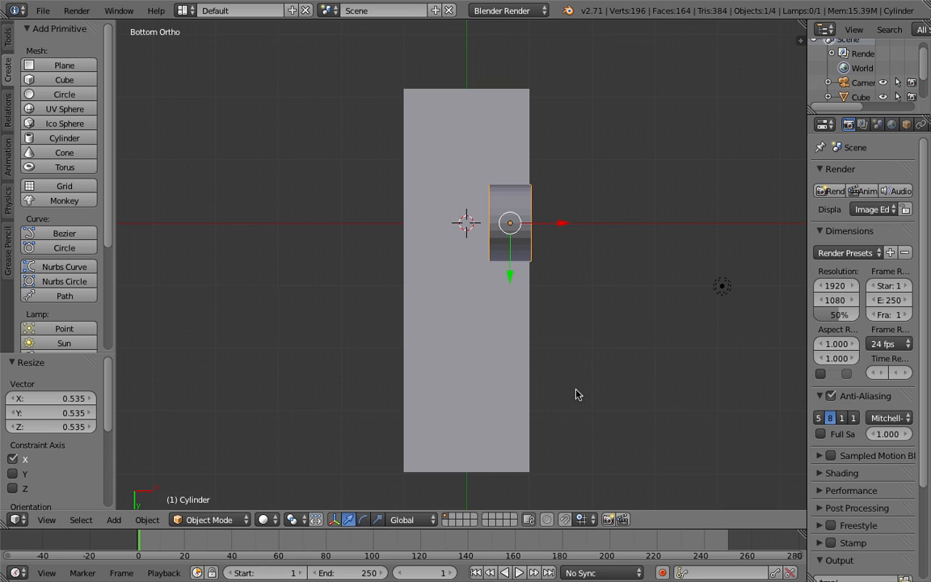
key(shift+d)
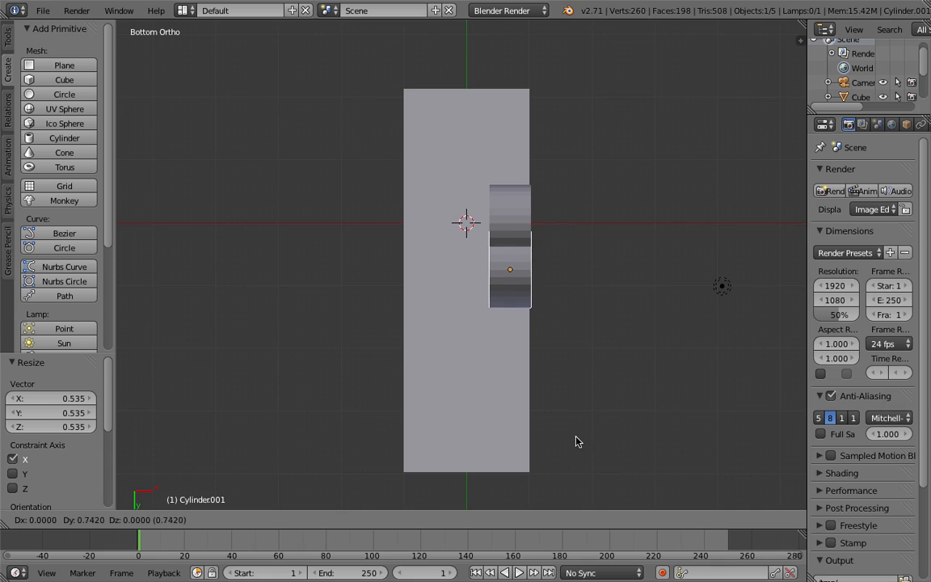
key(y)
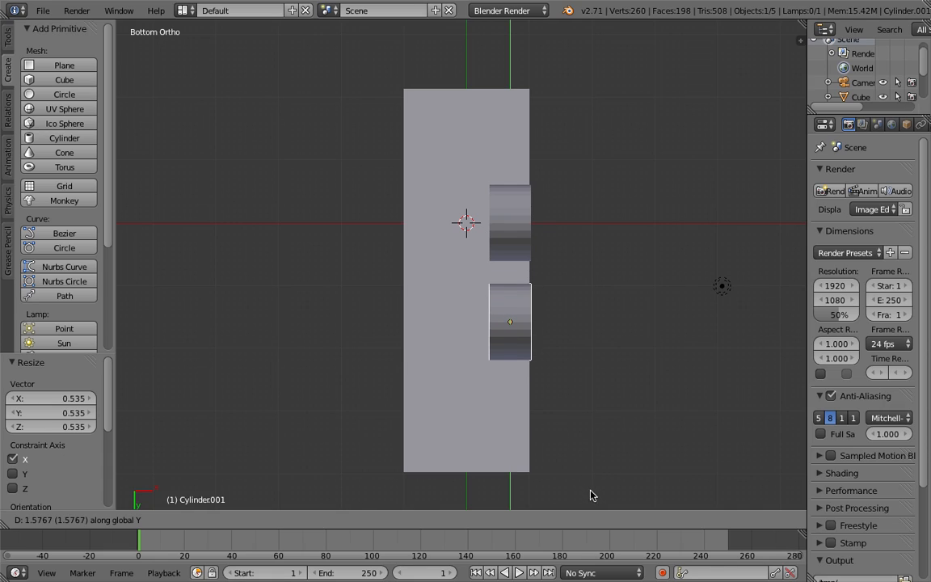
click(616, 80)
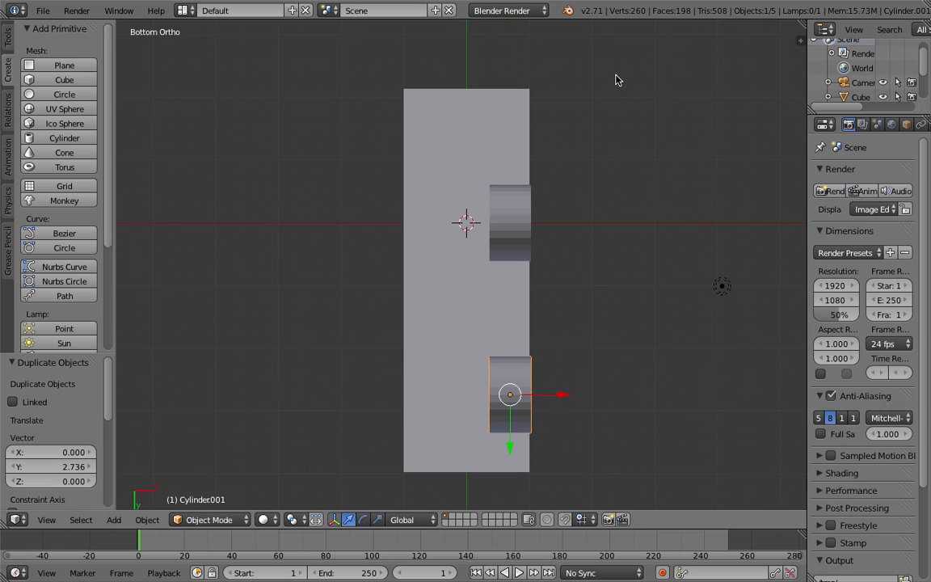
Move the original wheel about -1.310 along Y so it sits beneath the truck's hood
key(KP_3)
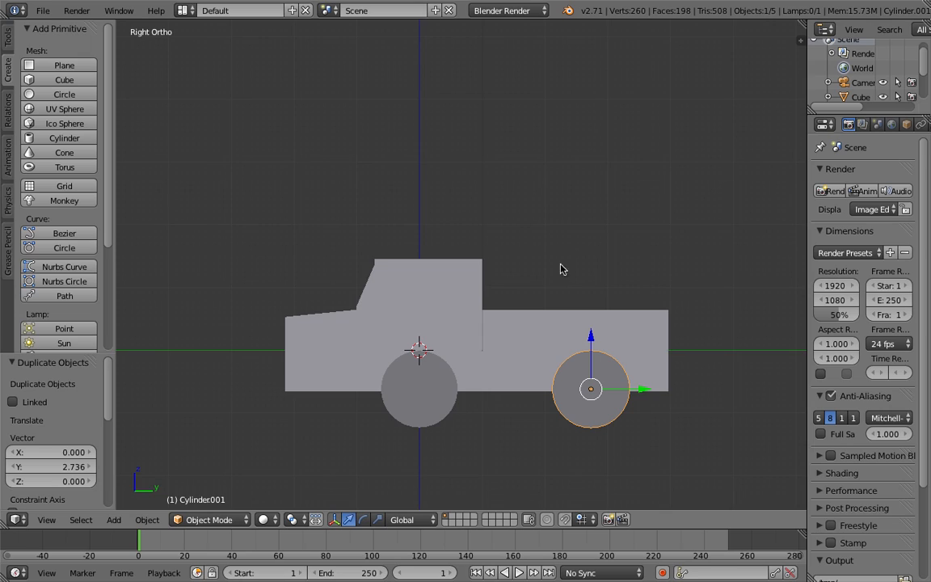
right_click(426, 399)
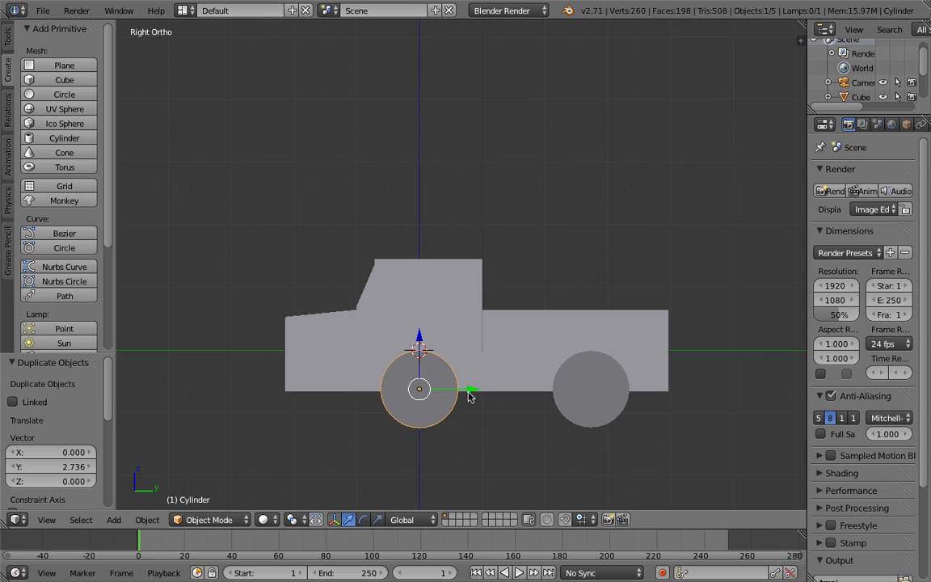
drag(473, 392, 389, 383)
click(388, 384)
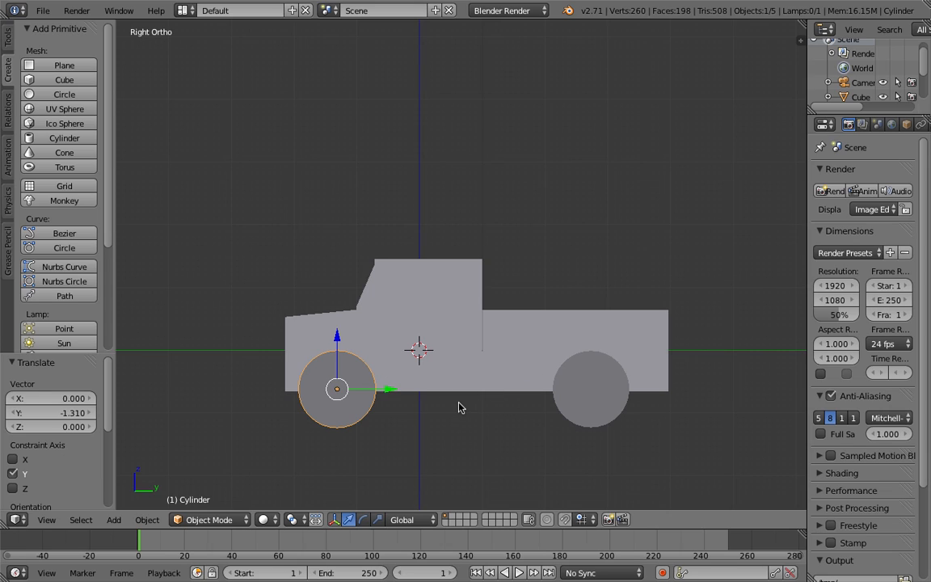
Duplicate the front and rear wheels together and shift the copies about -1.391 along X to the truck's opposite side
key(ctrl+KP_7)
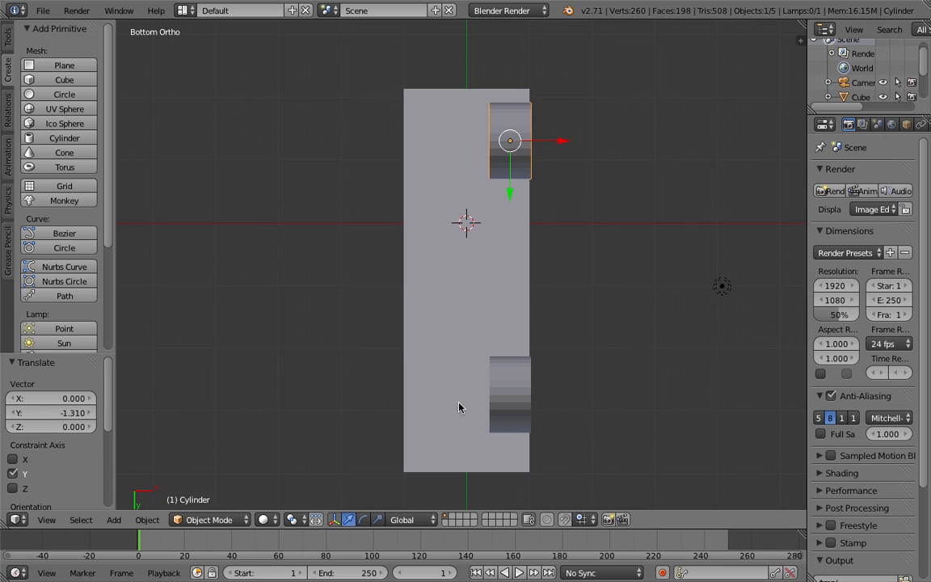
shift+right_click(519, 397)
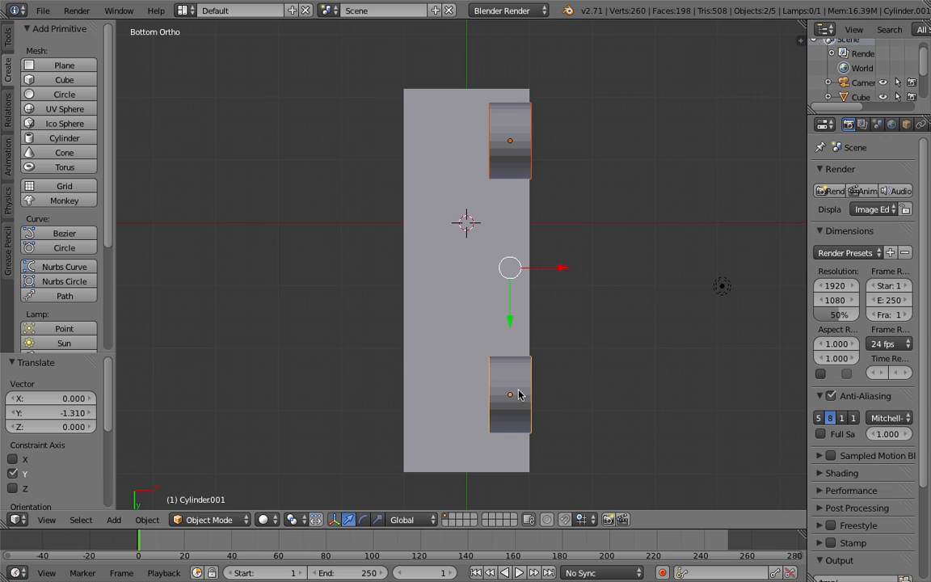
key(shift+d)
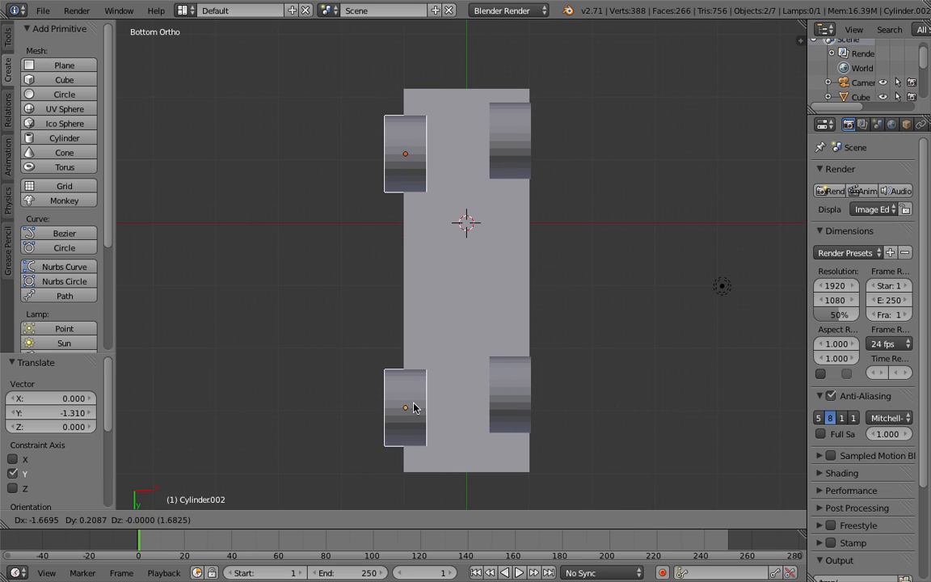
key(x)
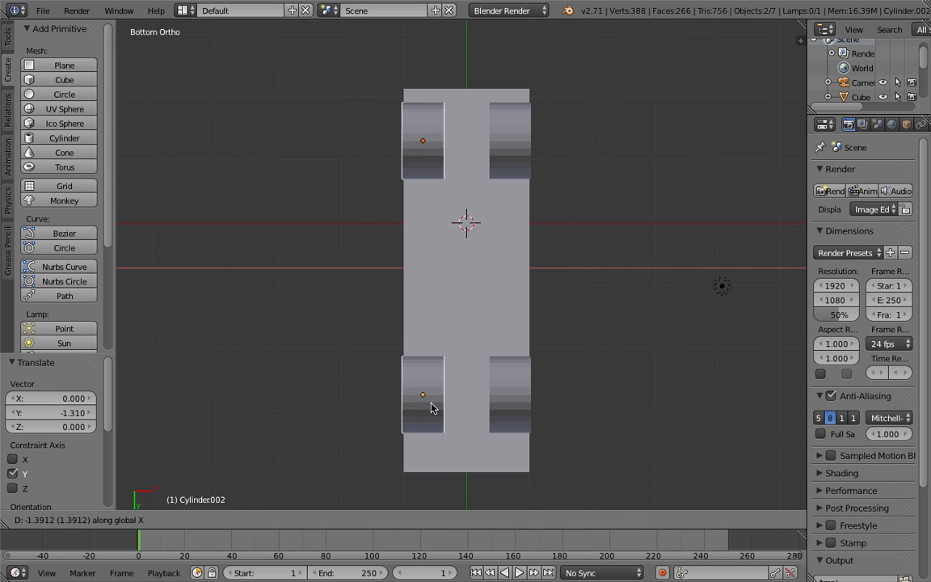
click(431, 407)
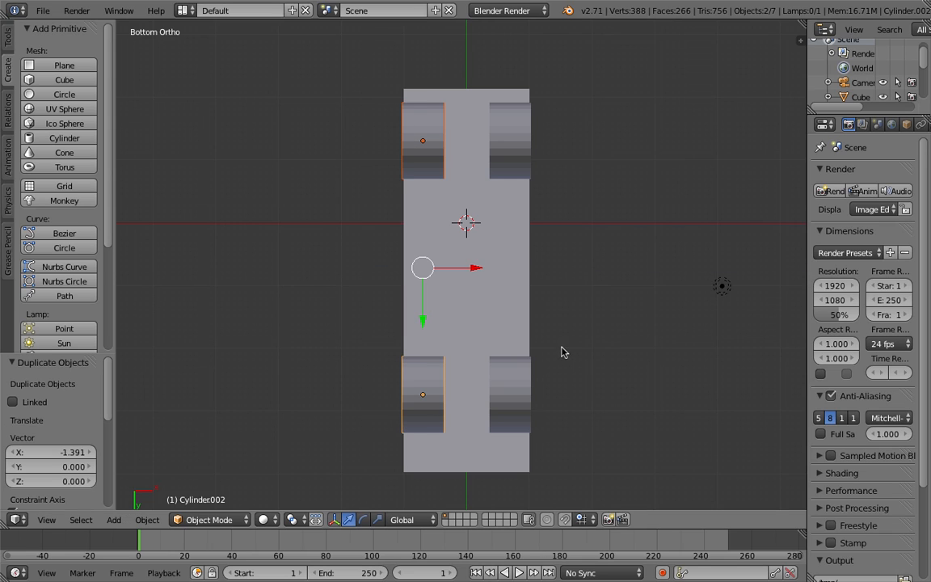
Widen the Properties editor and show the modifier settings of the truck body
middle_drag(580, 326, 429, 450)
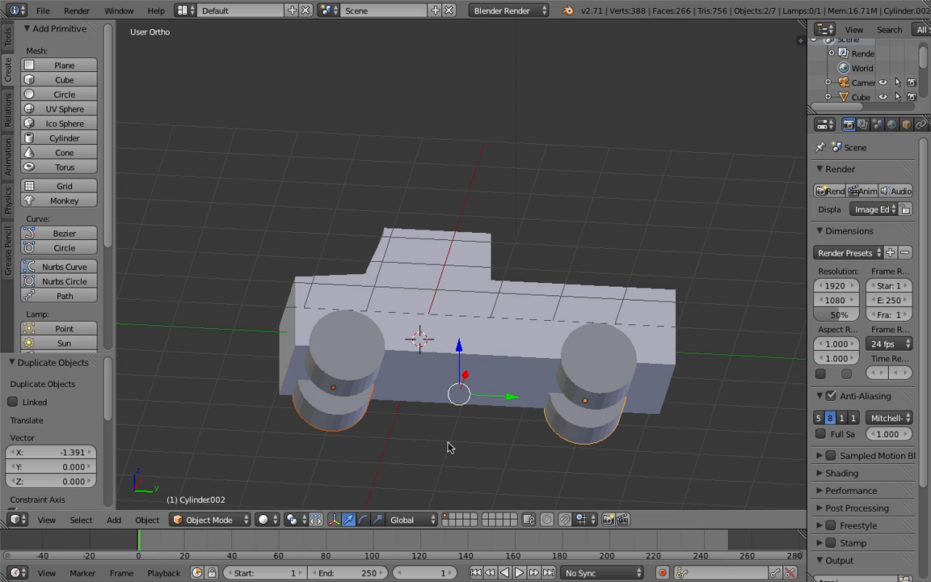
drag(809, 267, 716, 285)
middle_drag(571, 291, 590, 335)
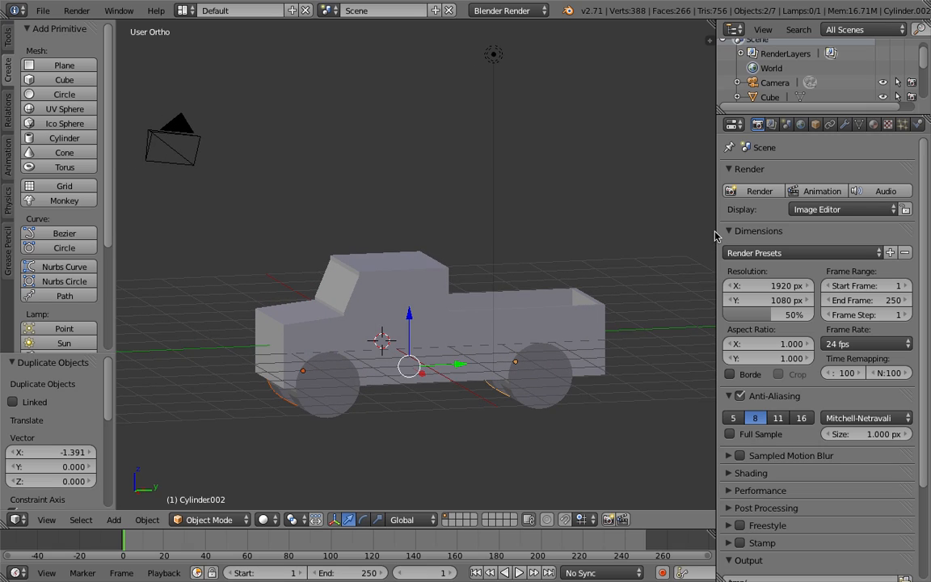
right_click(454, 317)
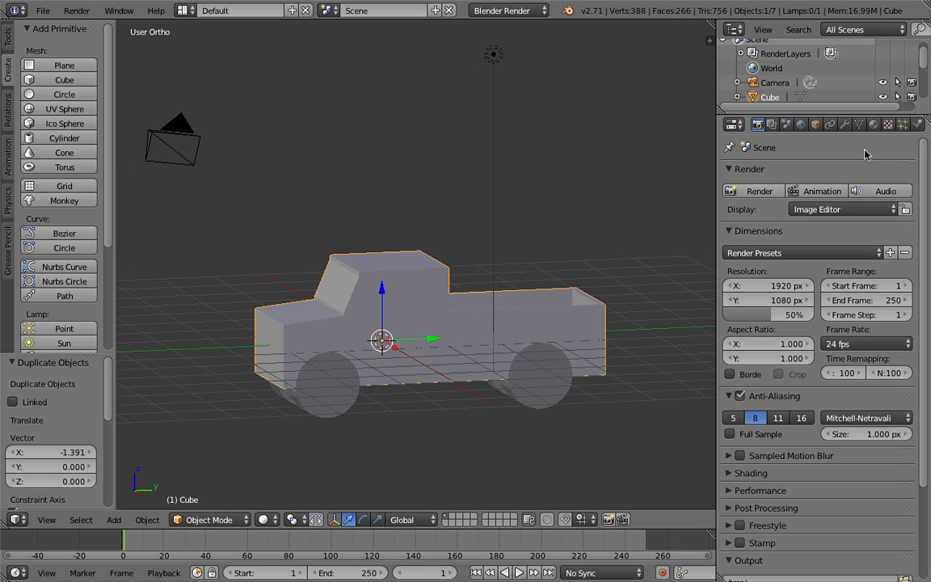
click(844, 124)
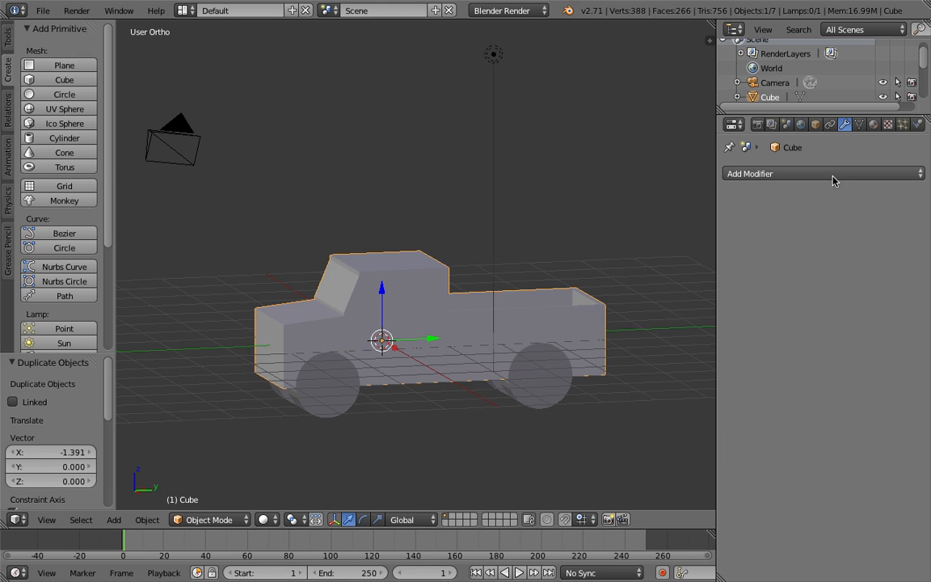
click(833, 176)
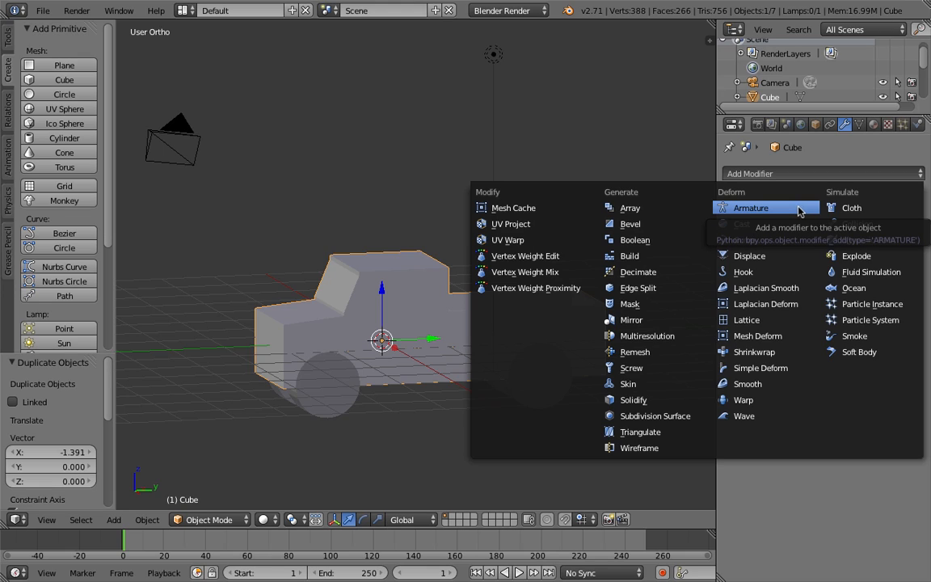
click(652, 244)
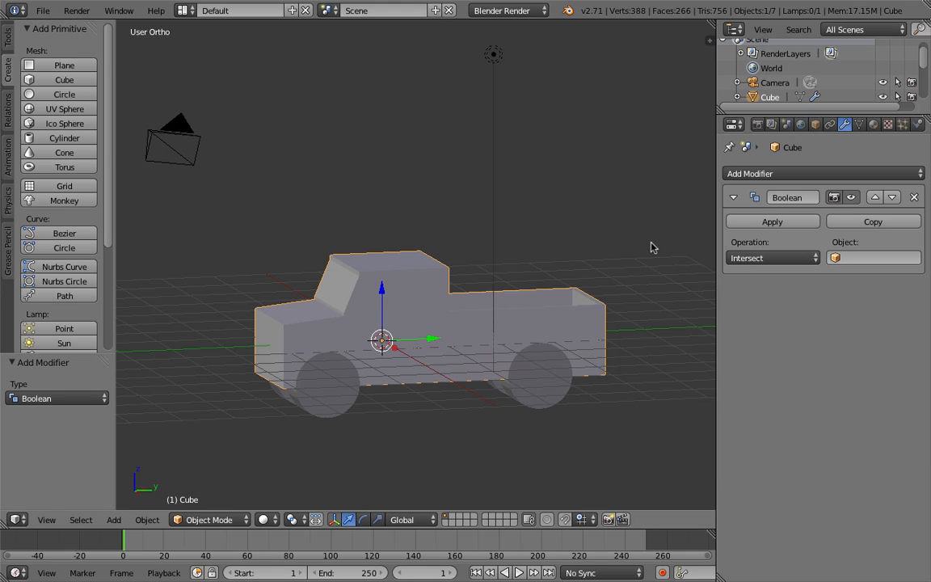
click(772, 261)
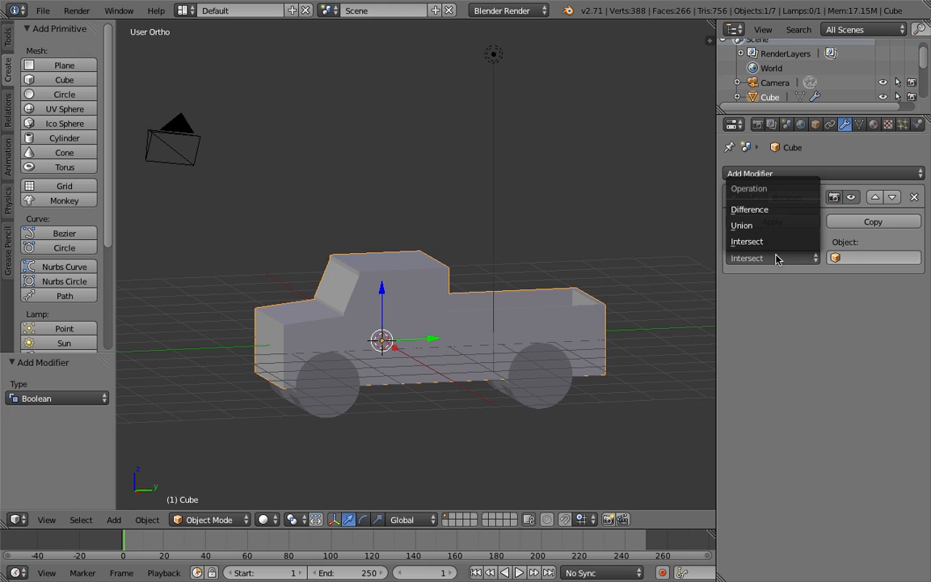
click(764, 210)
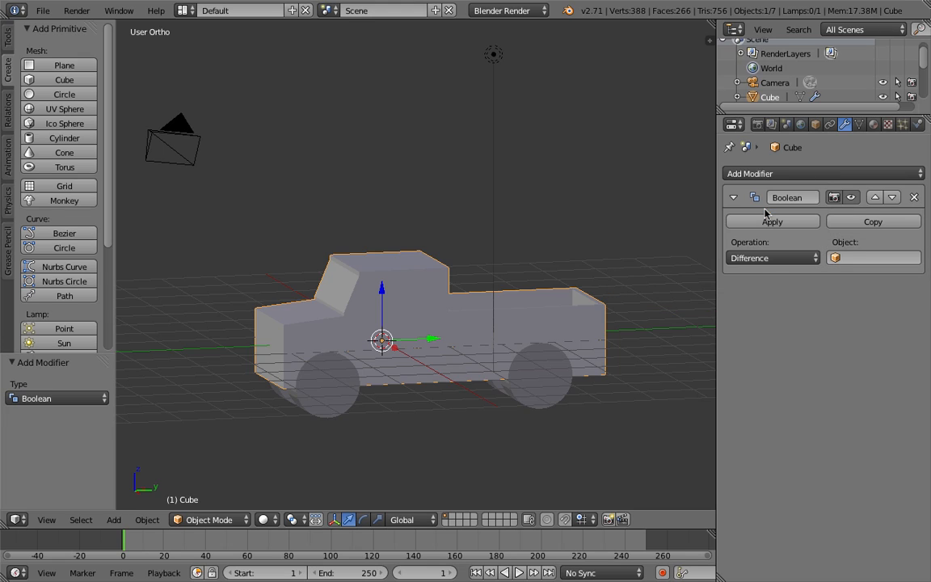
click(854, 257)
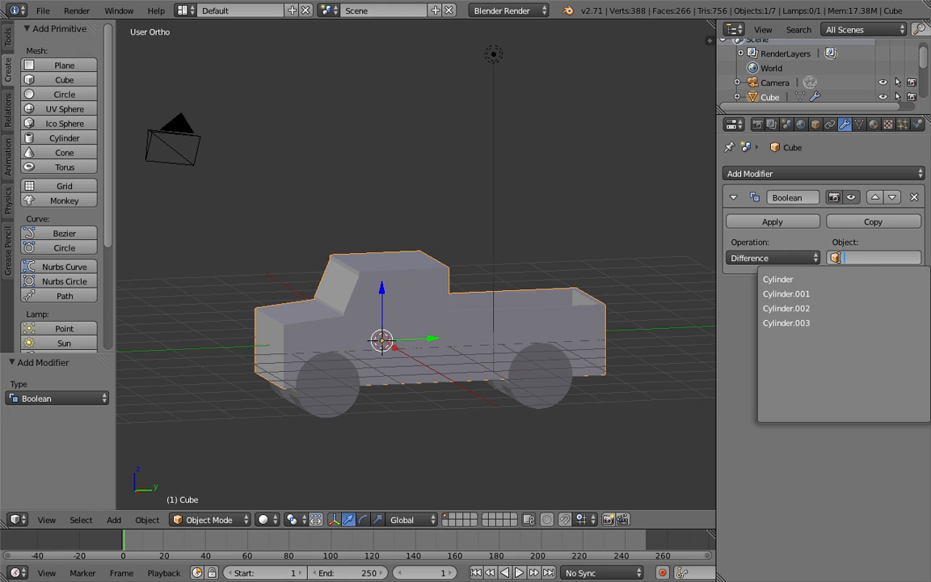
click(914, 197)
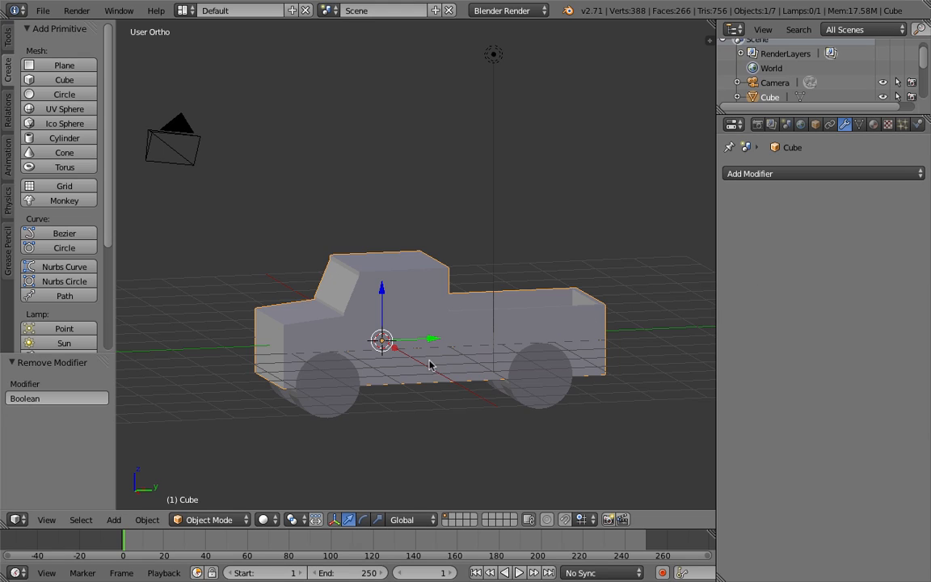
Select all four wheel cylinders from the underside view and join them into one object
key(KP_3)
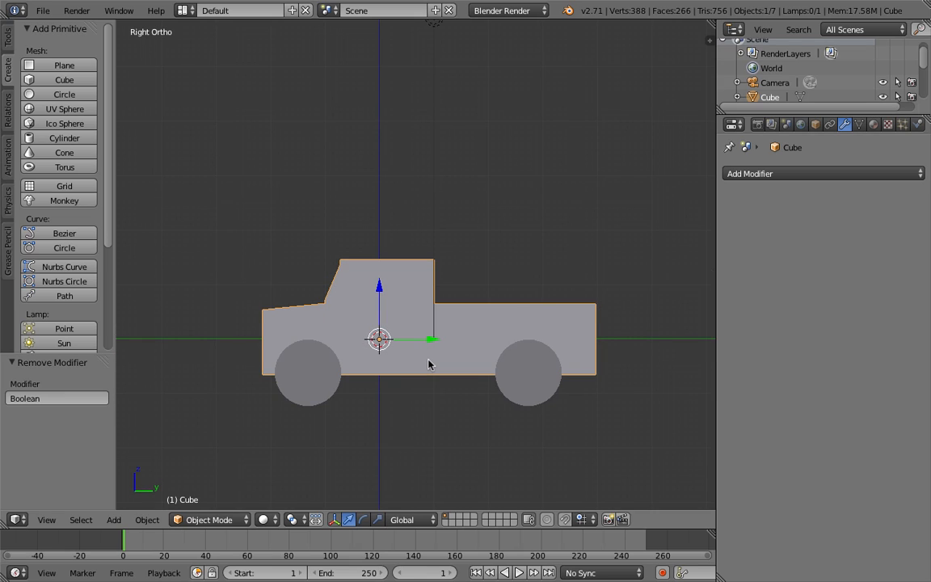
key(ctrl+KP_7)
right_click(380, 158)
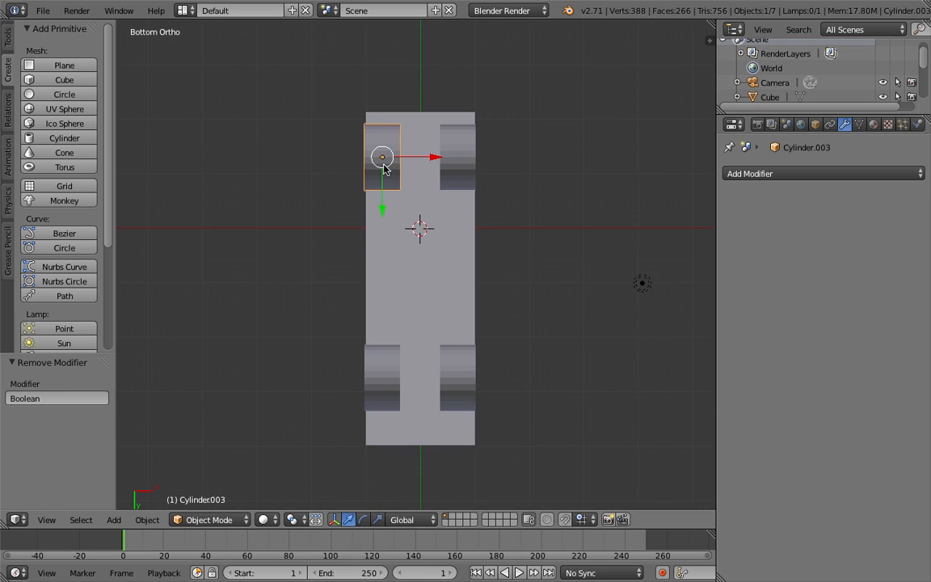
shift+right_click(453, 159)
shift+right_click(459, 380)
shift+right_click(383, 380)
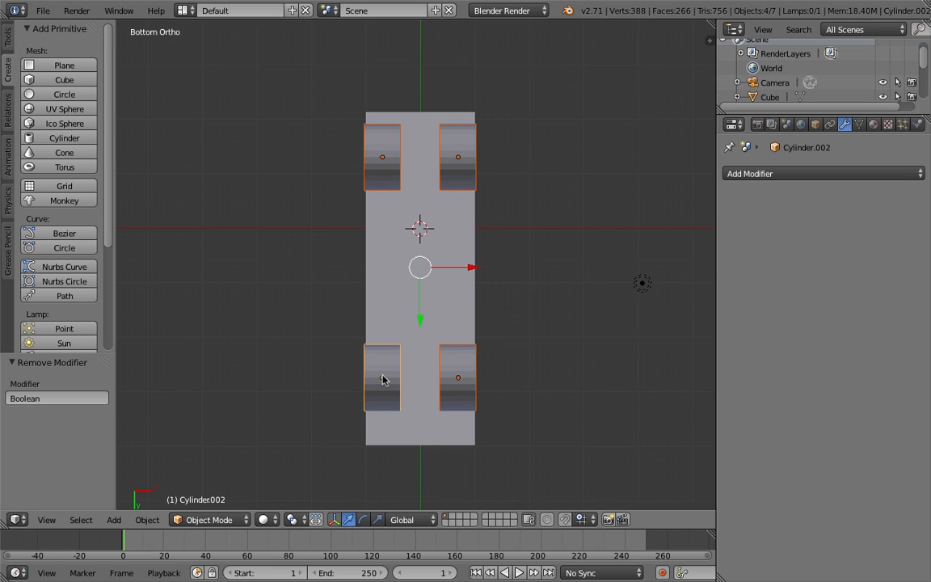
click(9, 41)
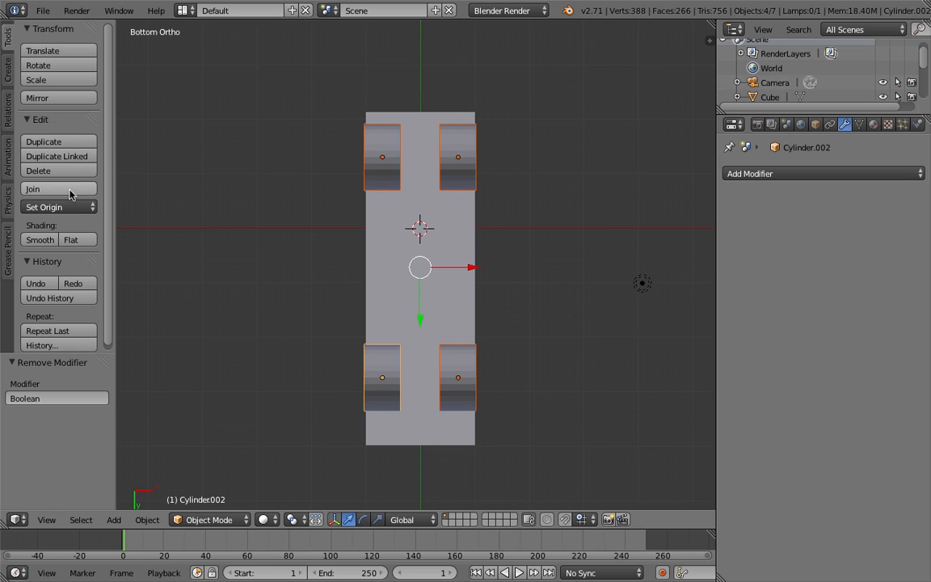
click(70, 189)
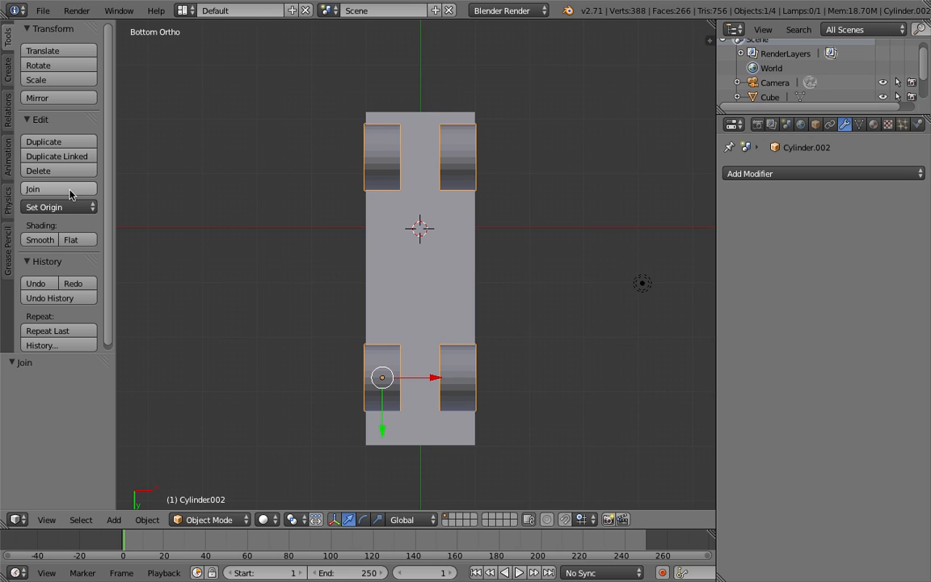
Add a Boolean modifier to the truck body with the Difference operation and the joined wheels, Cylinder.002, as its object
middle_drag(521, 297, 437, 472)
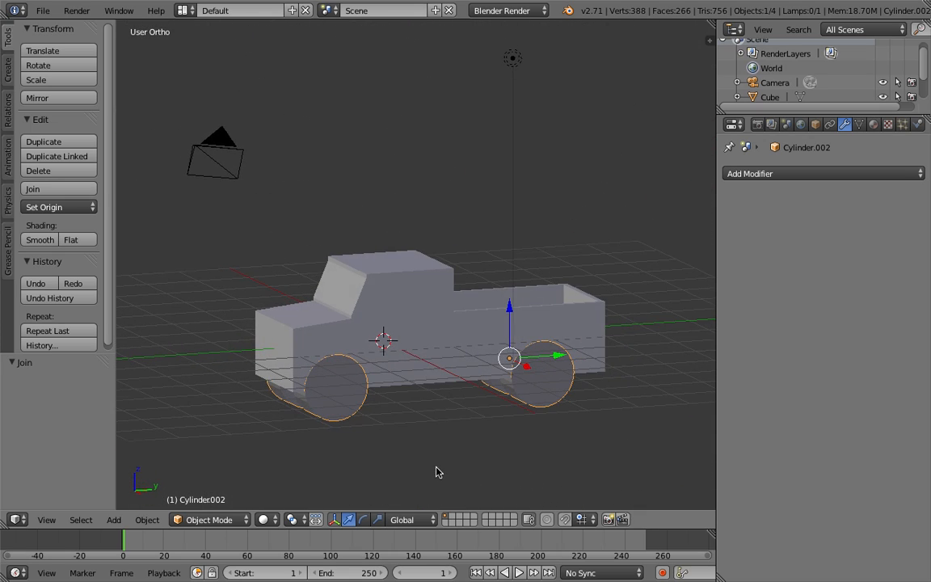
right_click(407, 330)
click(817, 174)
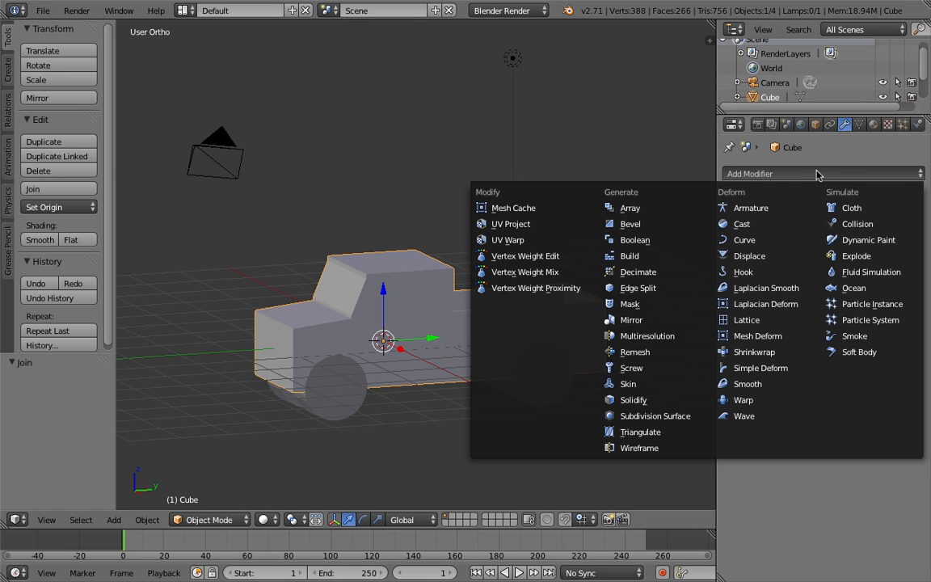
click(635, 240)
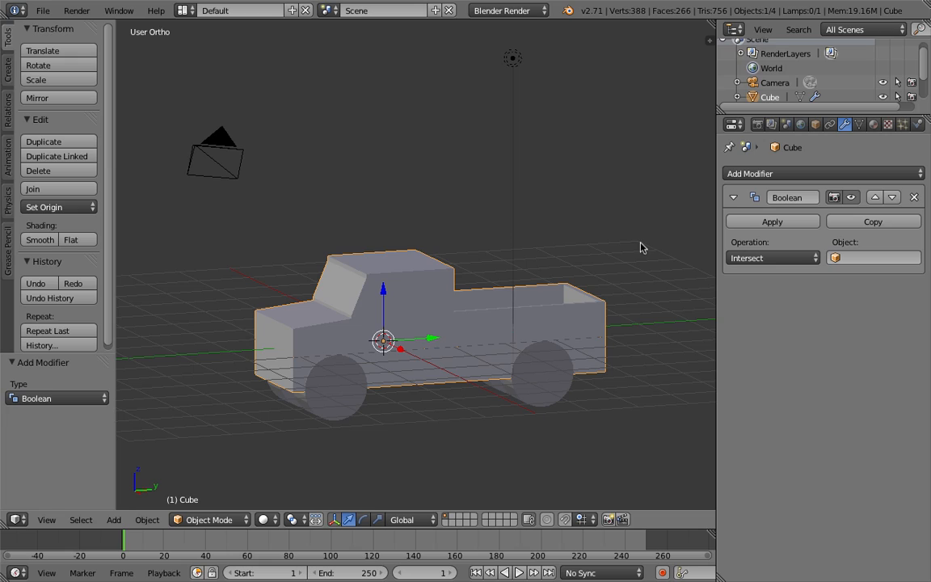
click(770, 258)
click(770, 214)
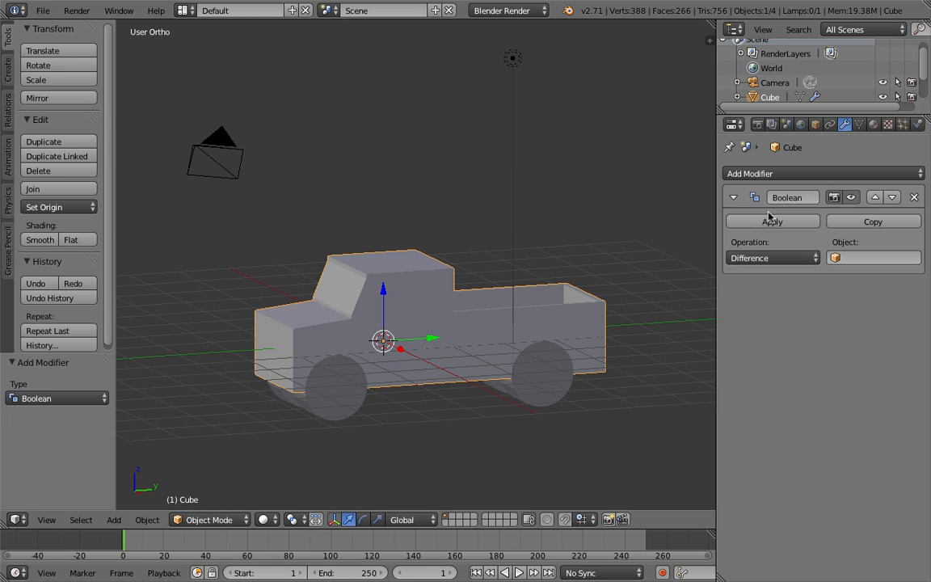
click(840, 258)
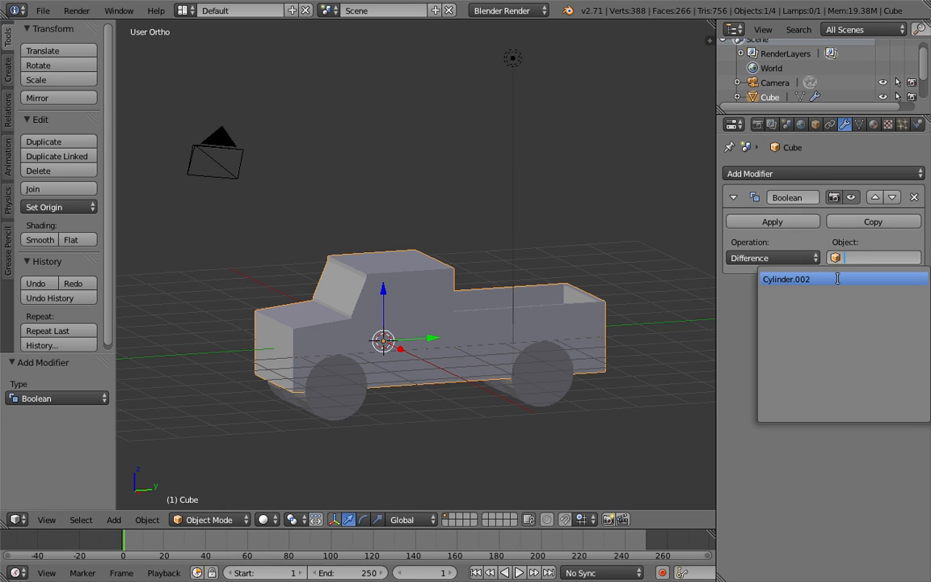
click(837, 279)
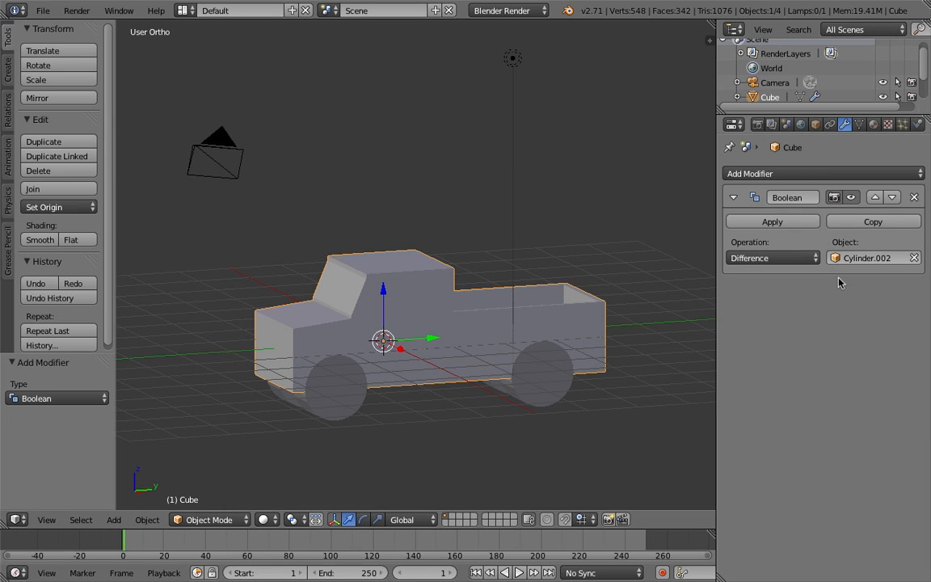
Apply the Boolean Difference modifier to the truck body
click(784, 223)
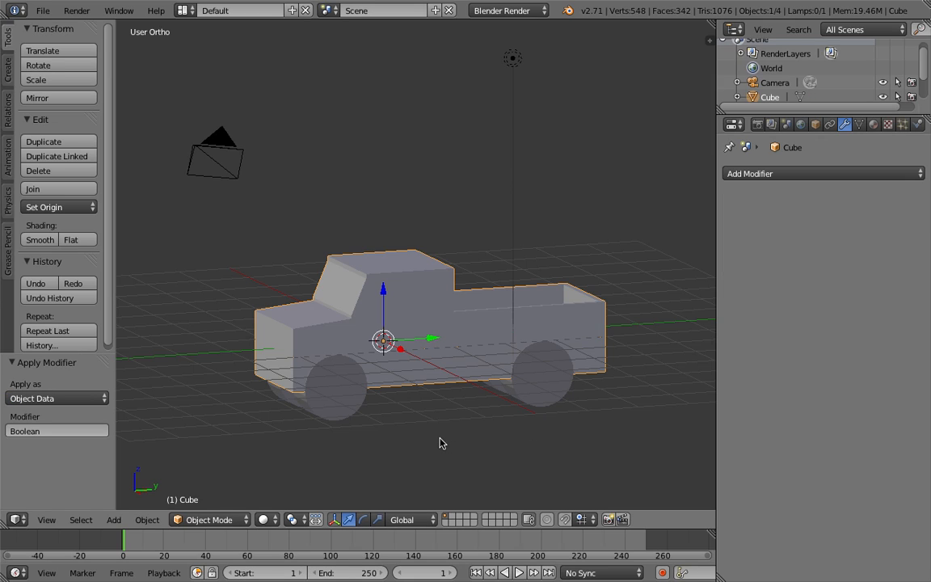
key(KP_1)
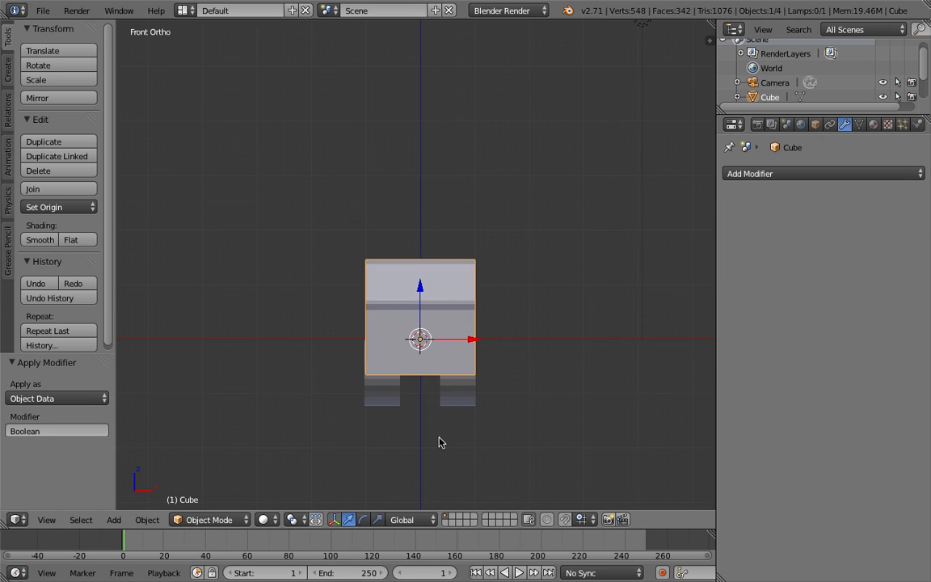
key(ctrl+KP_7)
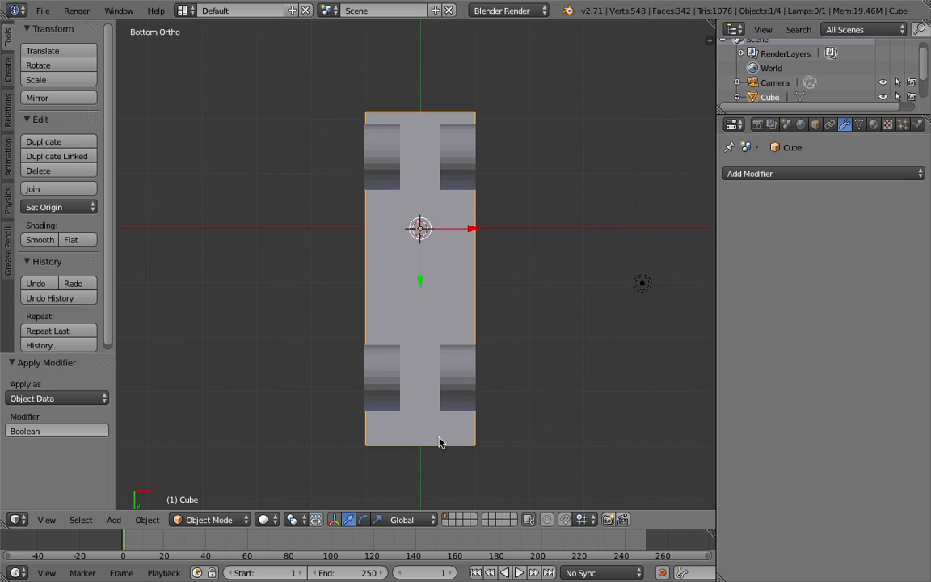
Delete the vertices of the front and rear wheels on the truck's negative X side from the joined wheels object
right_click(384, 182)
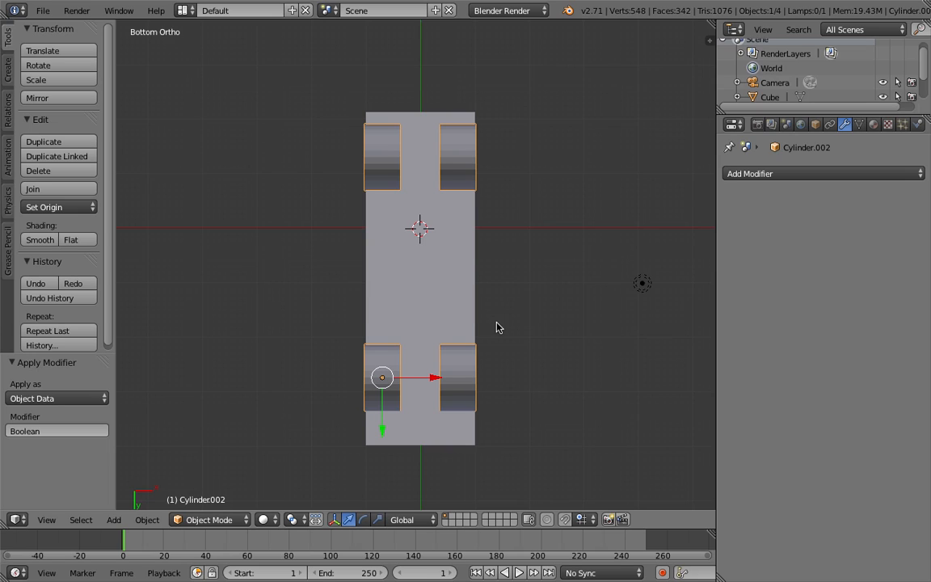
key(Tab)
key(a)
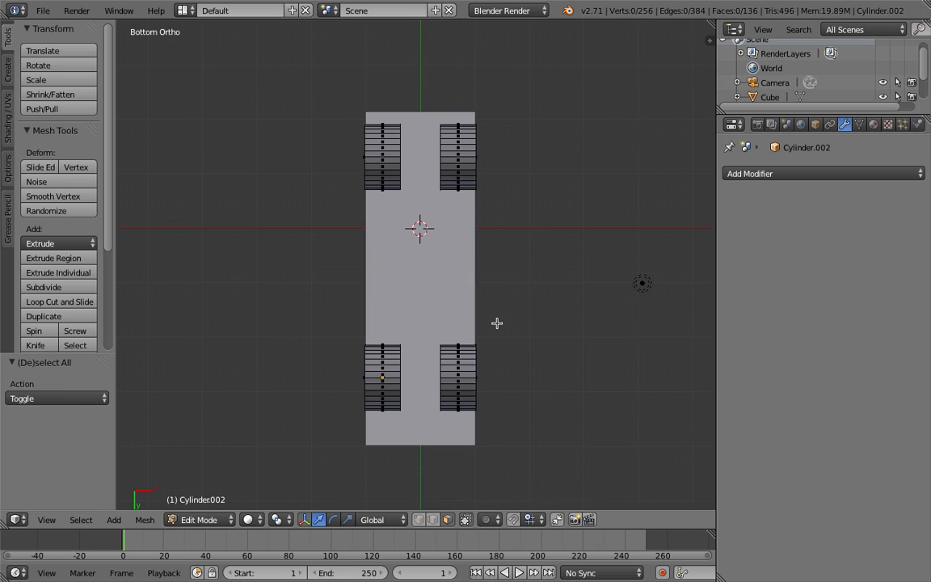
key(b)
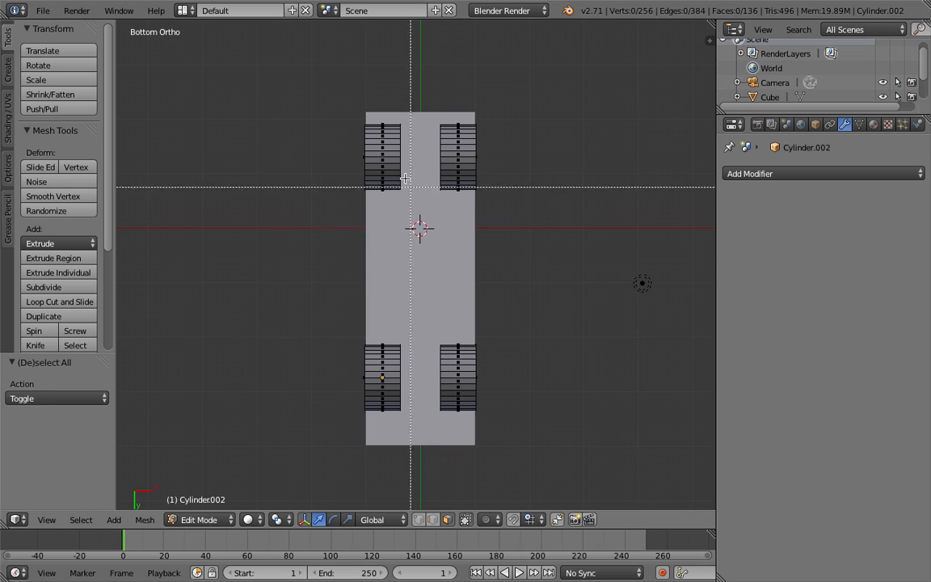
drag(346, 104, 317, 304)
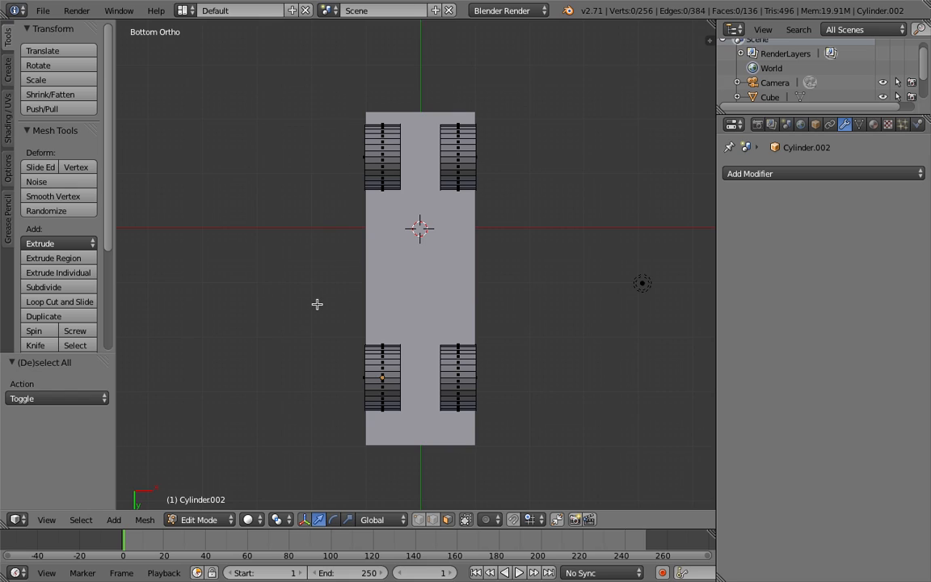
key(z)
key(b)
drag(352, 110, 416, 424)
key(x)
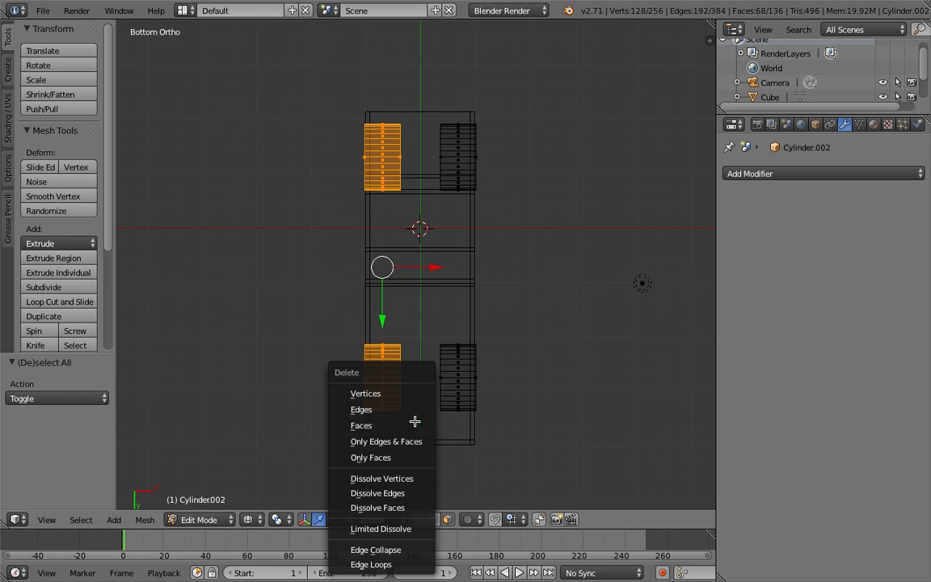
click(404, 393)
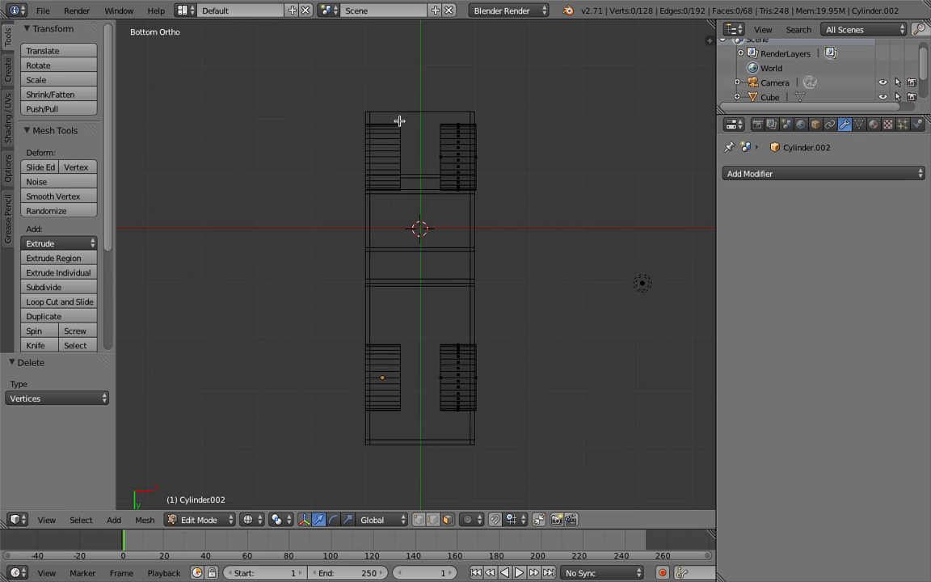
Delete the vertices of the rear wheel on the truck's positive X side
key(b)
drag(429, 330, 495, 422)
key(x)
click(495, 424)
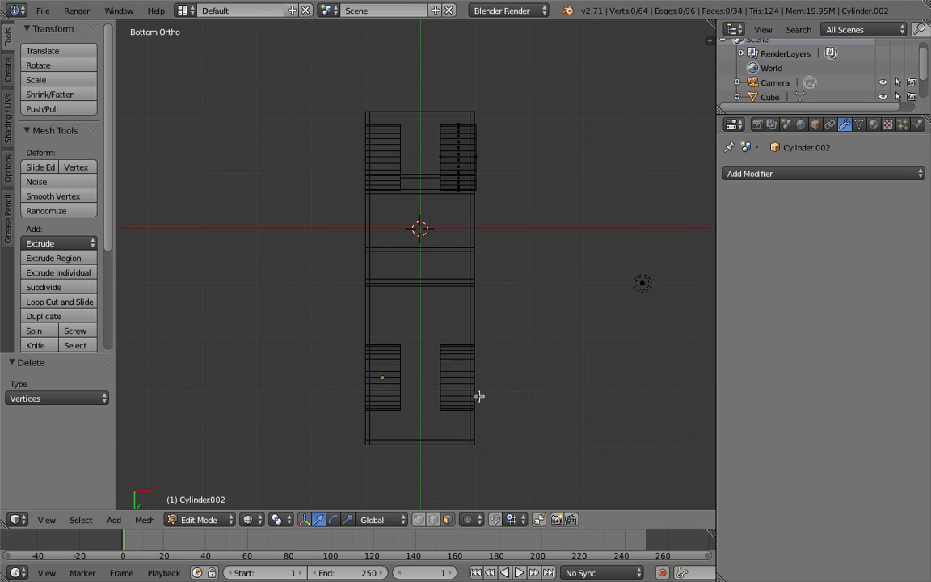
middle_drag(536, 301, 444, 392)
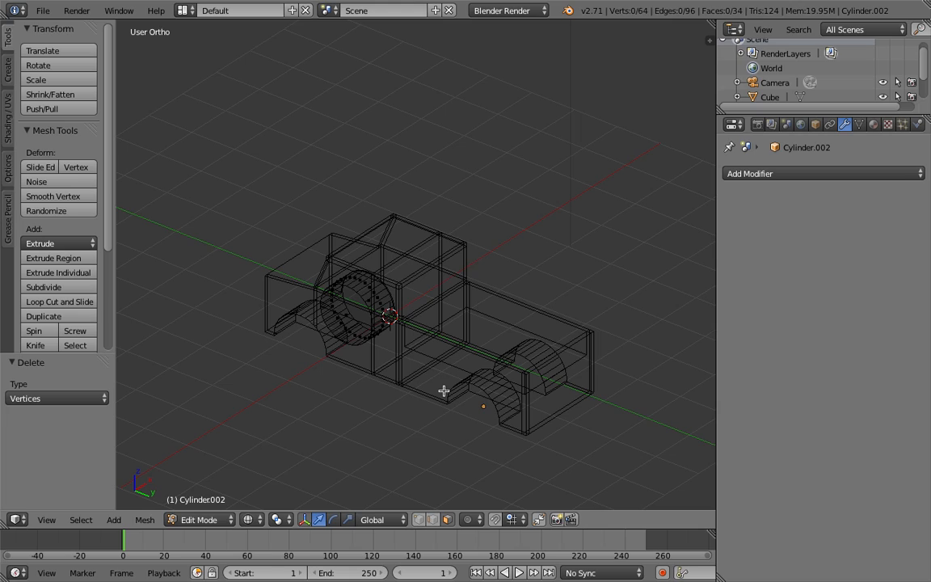
key(z)
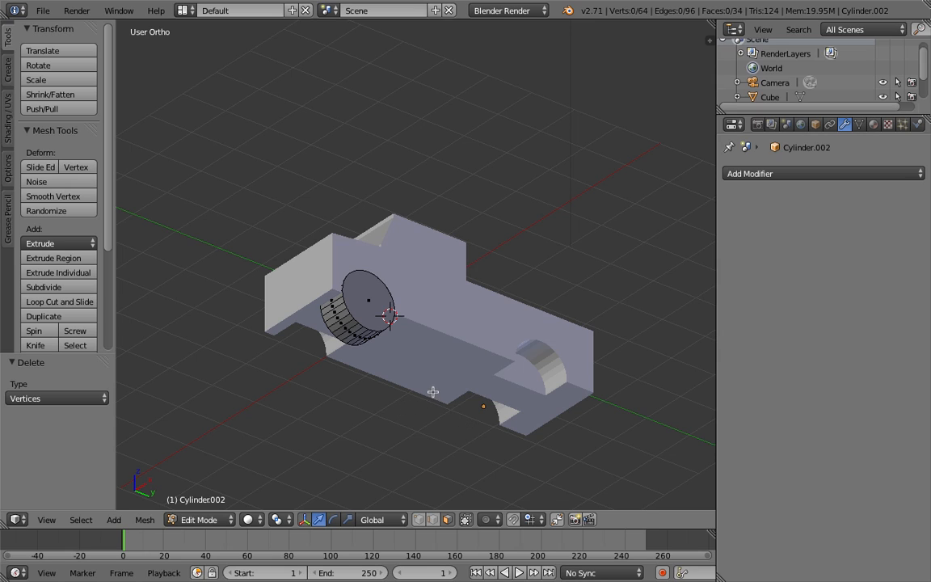
key(z)
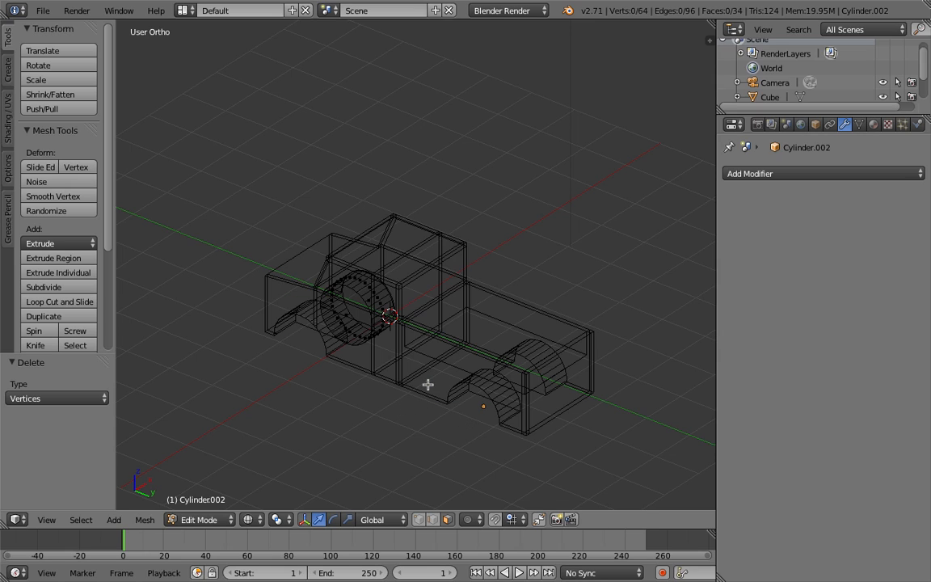
mouse_move(401, 379)
middle_down()
mouse_move(476, 310)
mouse_move(539, 274)
mouse_move(451, 338)
mouse_move(430, 373)
mouse_move(406, 373)
middle_up()
key(z)
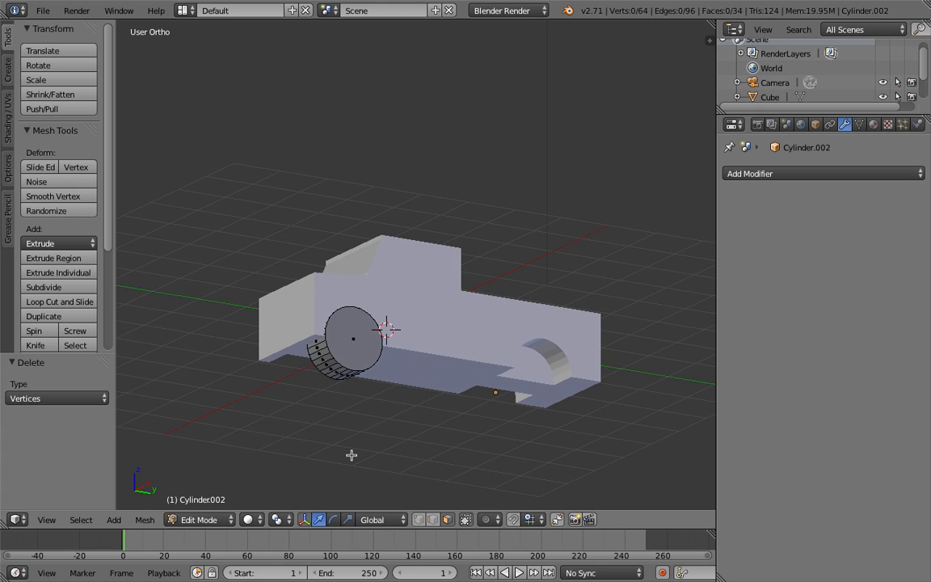
key(Tab)
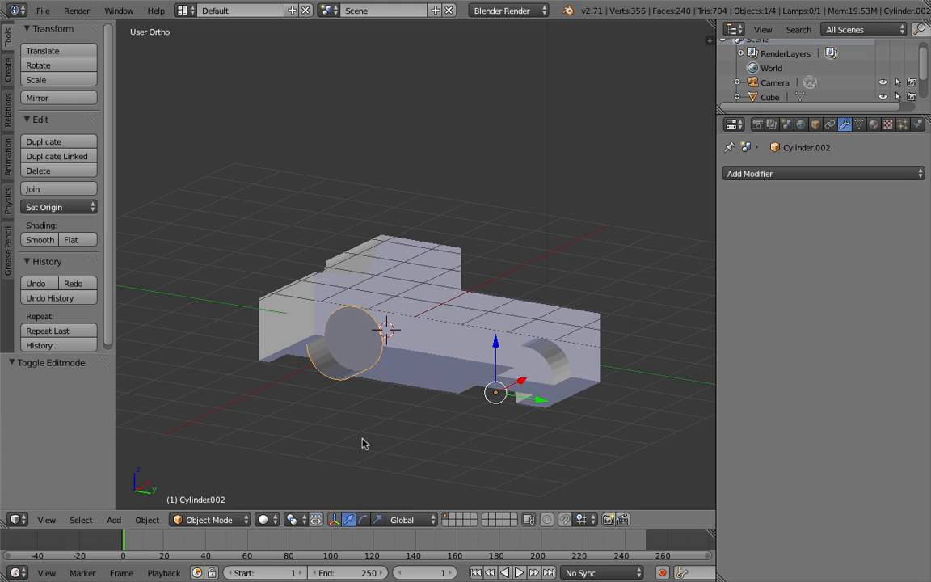
right_click(350, 354)
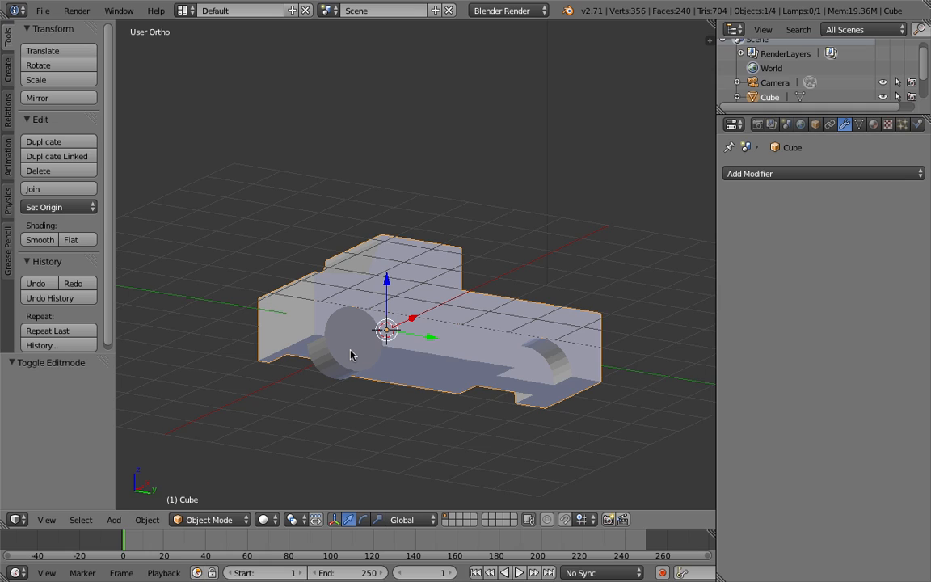
right_click(350, 353)
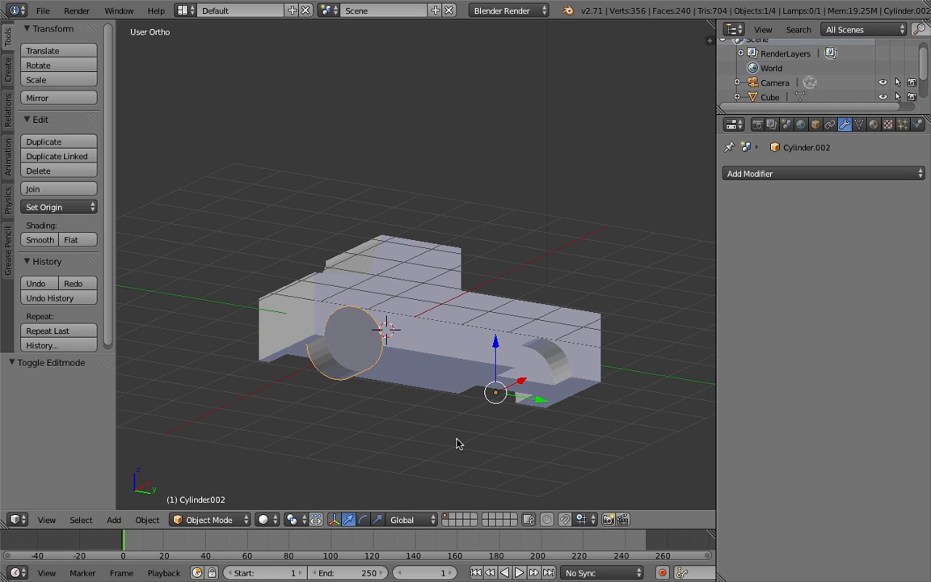
key(s)
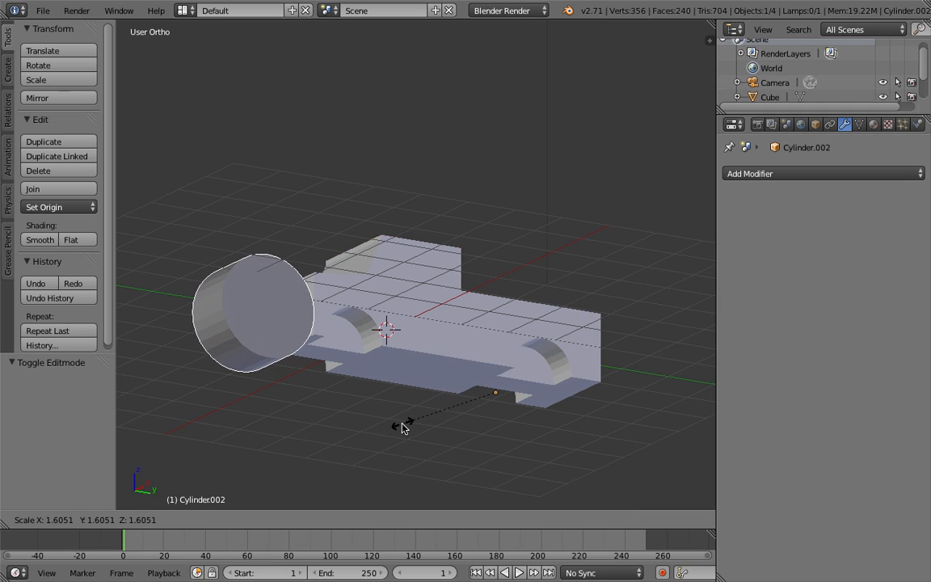
click(456, 438)
key(ctrl+z)
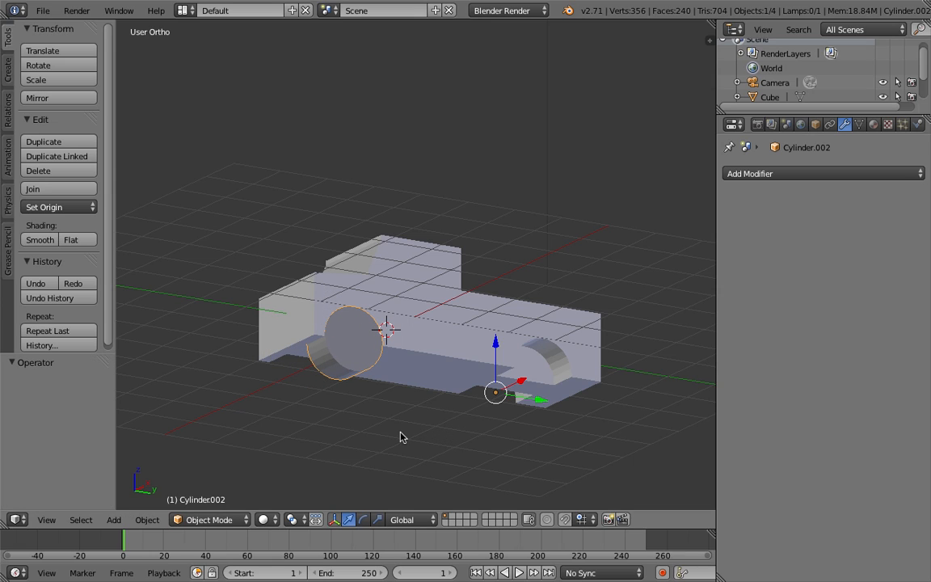
key(Tab)
Select the whole mesh of the remaining front wheel in Edit Mode and scale it uniformly to about 0.874
middle_drag(385, 433, 491, 357)
key(z)
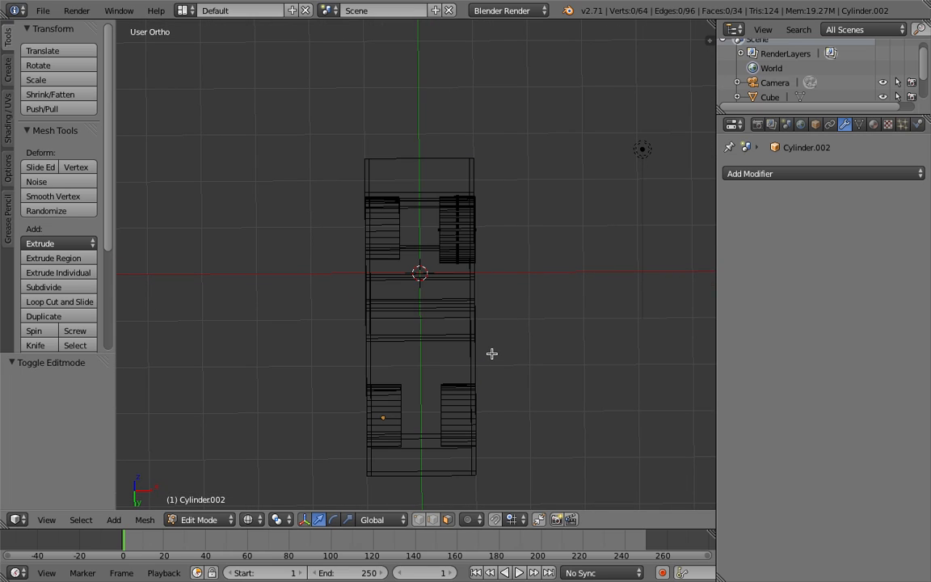
key(b)
drag(429, 183, 494, 279)
middle_drag(501, 283, 389, 345)
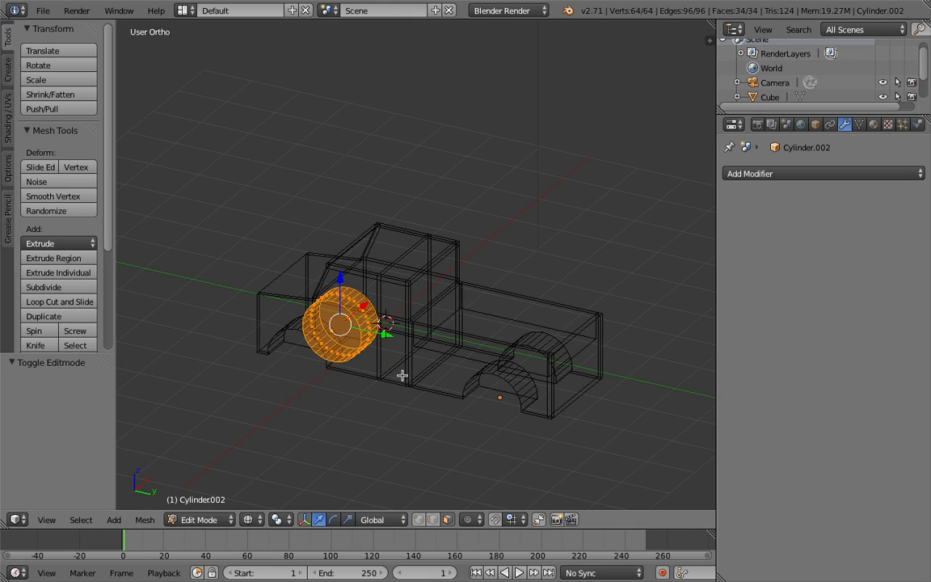
key(s)
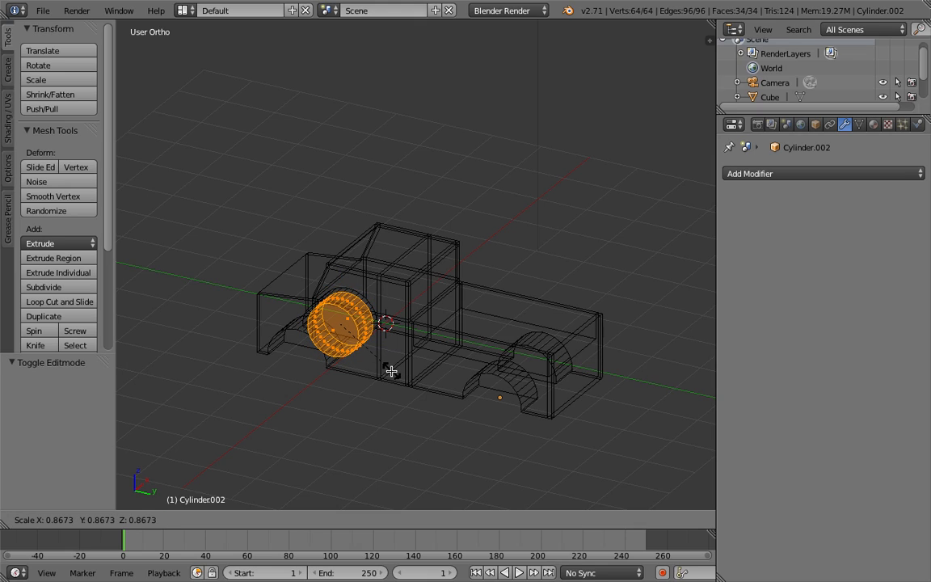
click(392, 371)
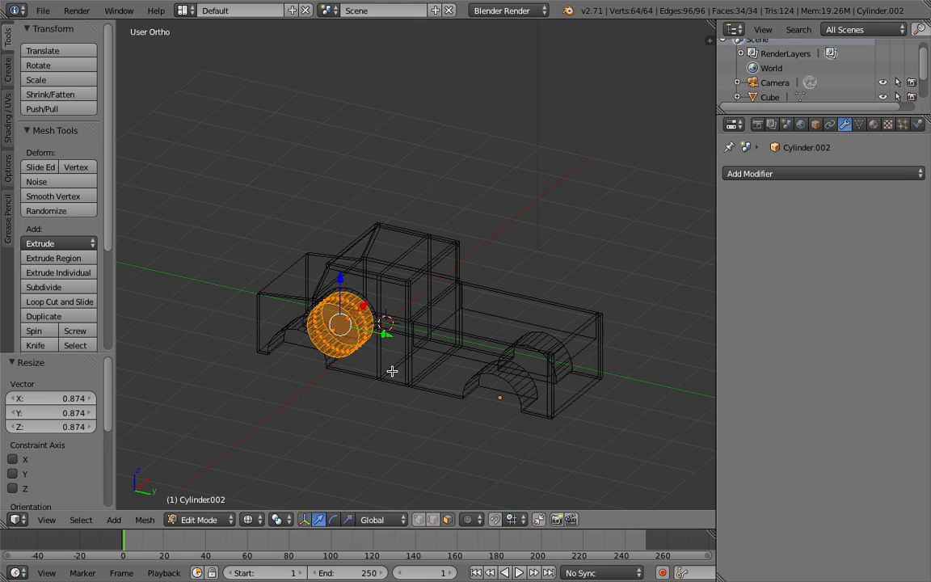
key(KP_3)
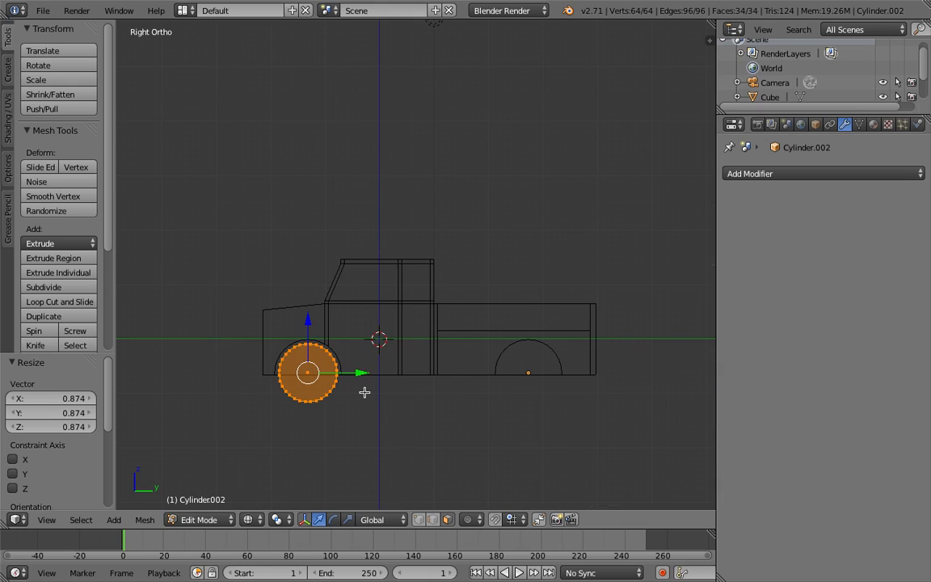
middle_drag(357, 386, 385, 393)
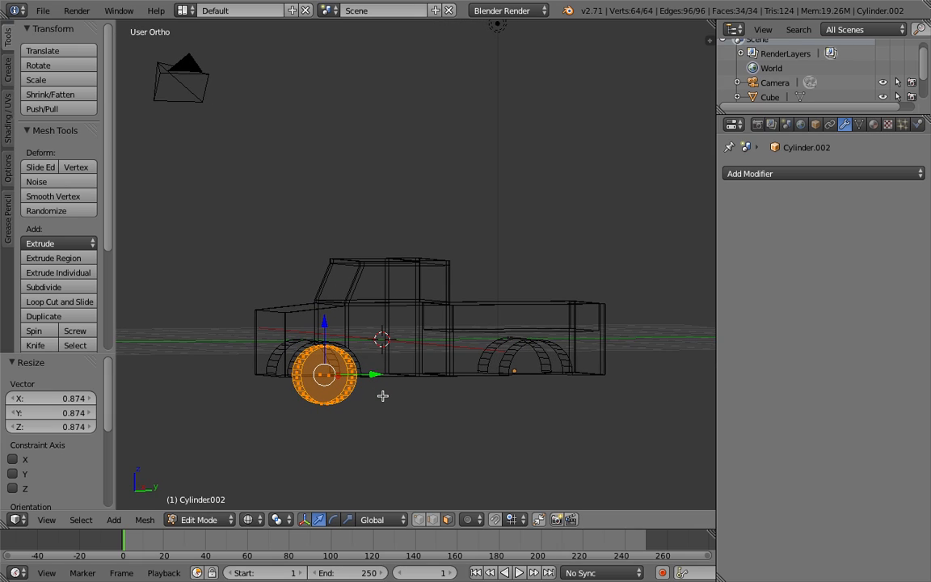
key(Tab)
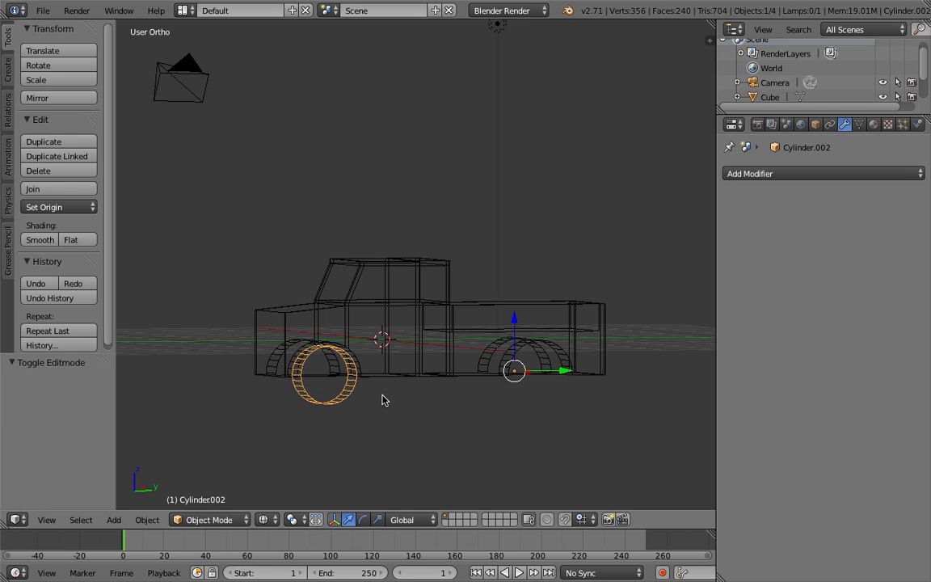
key(z)
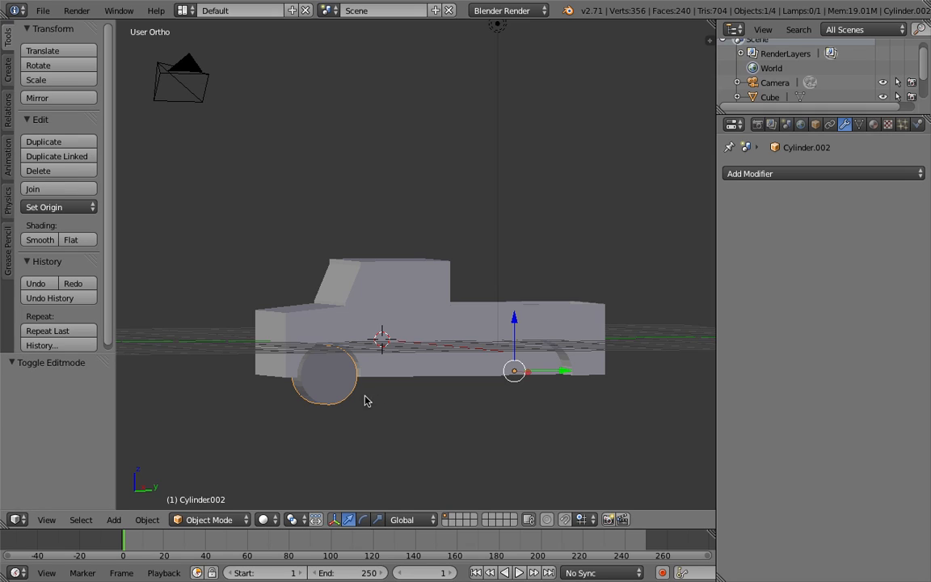
Extrude the front wheel's outer face in place and scale the new face inward to about 0.667
key(Tab)
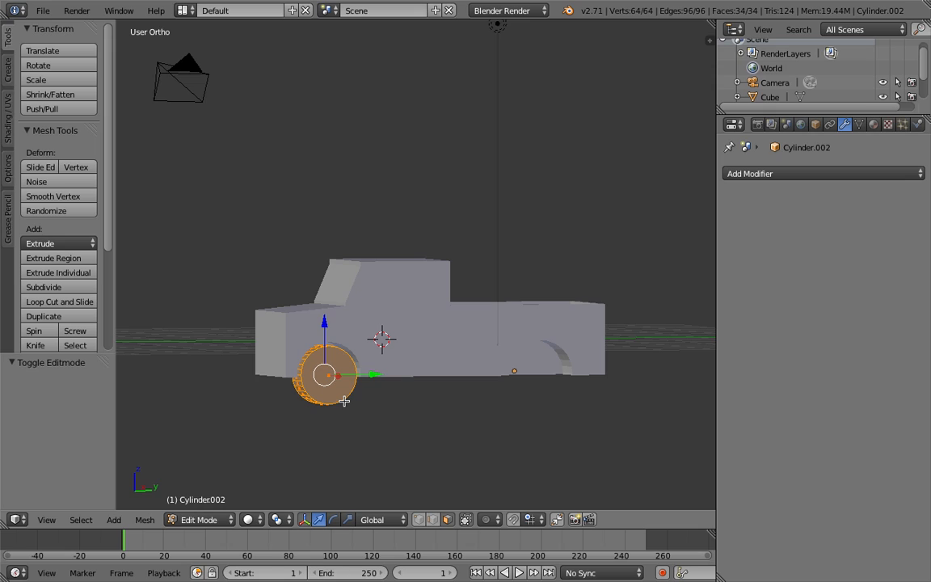
key(z)
key(z)
click(450, 520)
right_click(336, 394)
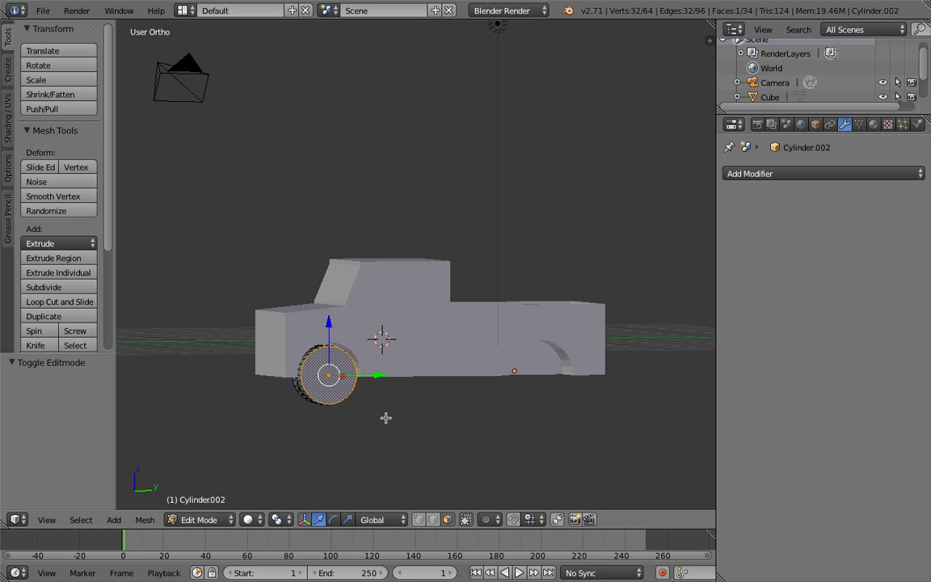
key(e)
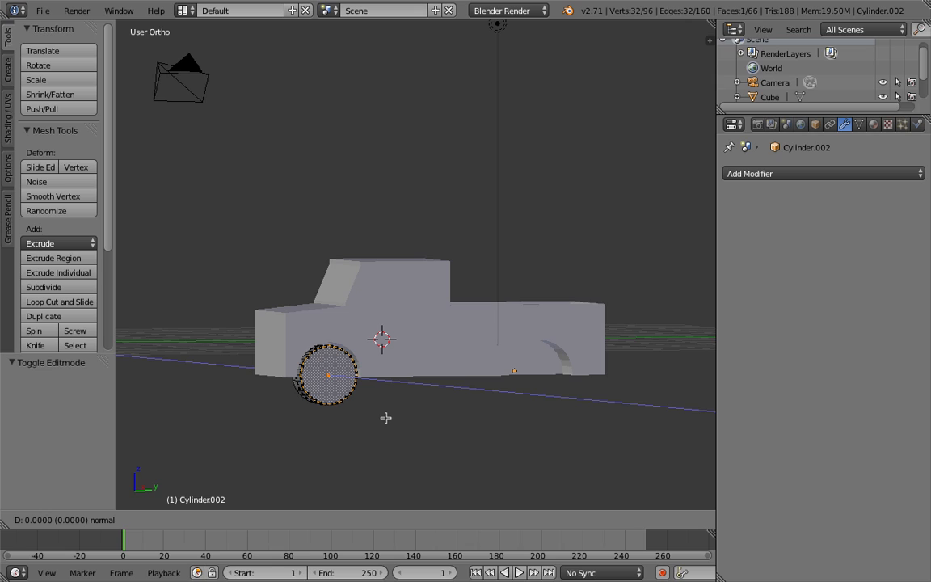
click(386, 418)
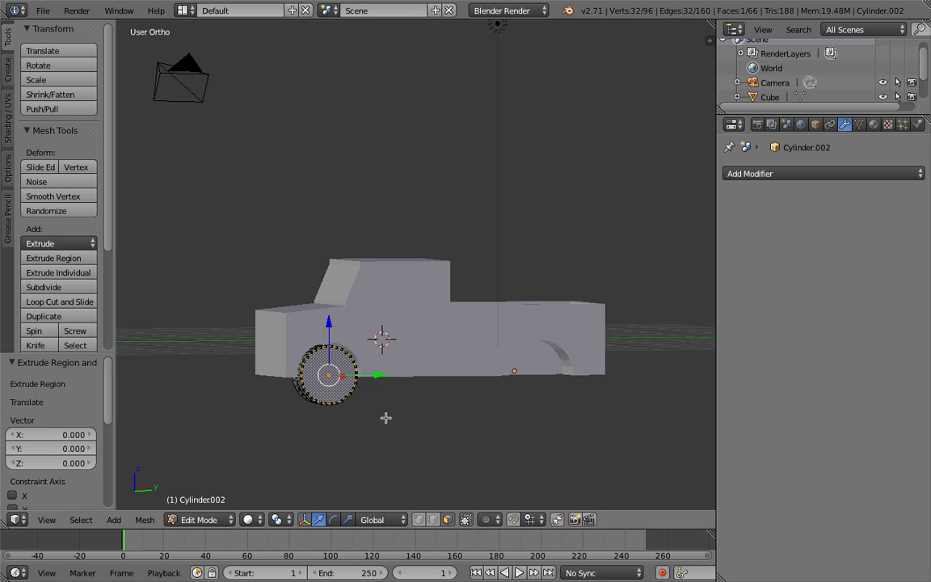
key(s)
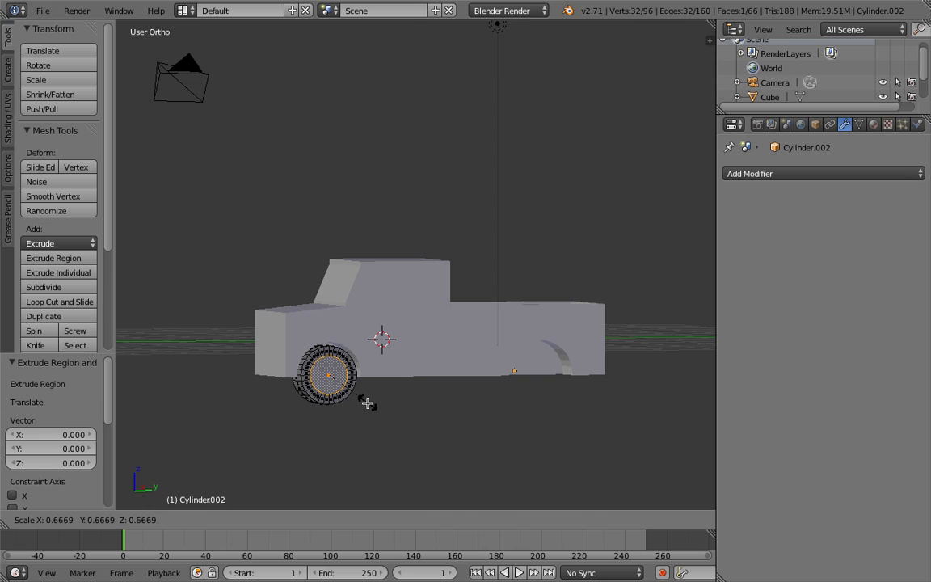
click(368, 403)
Select all faces of the front wheel except the inset centre face on its outer side
middle_drag(451, 451, 457, 413)
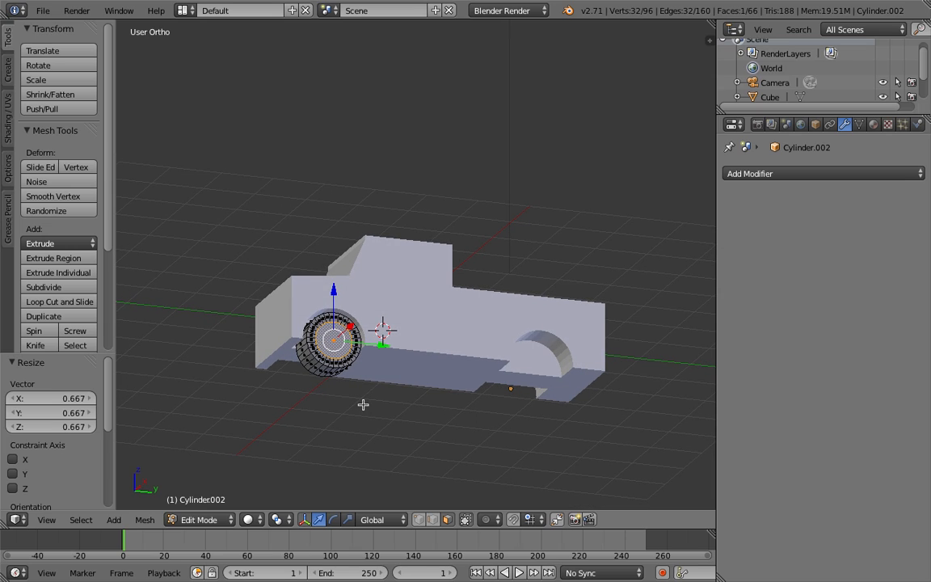
middle_drag(363, 402, 491, 296)
key(z)
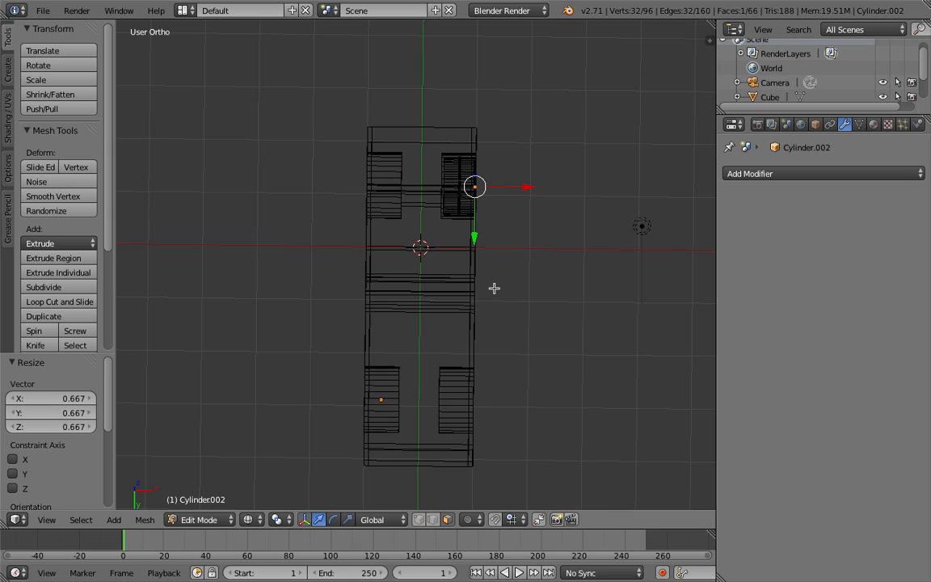
key(a)
key(b)
drag(441, 148, 501, 243)
middle_drag(555, 245, 413, 379)
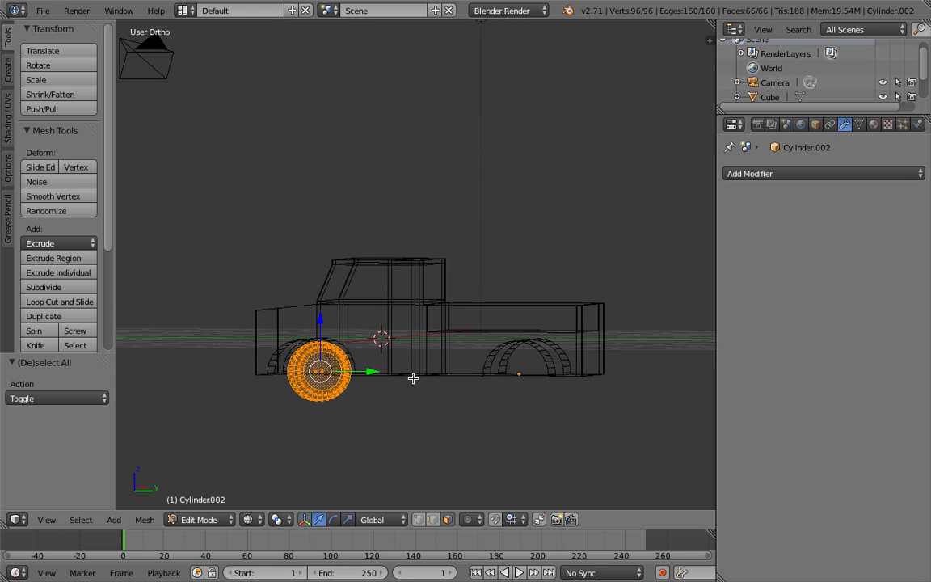
key(z)
scroll(376, 376, down, 1)
scroll(374, 378, up, 3)
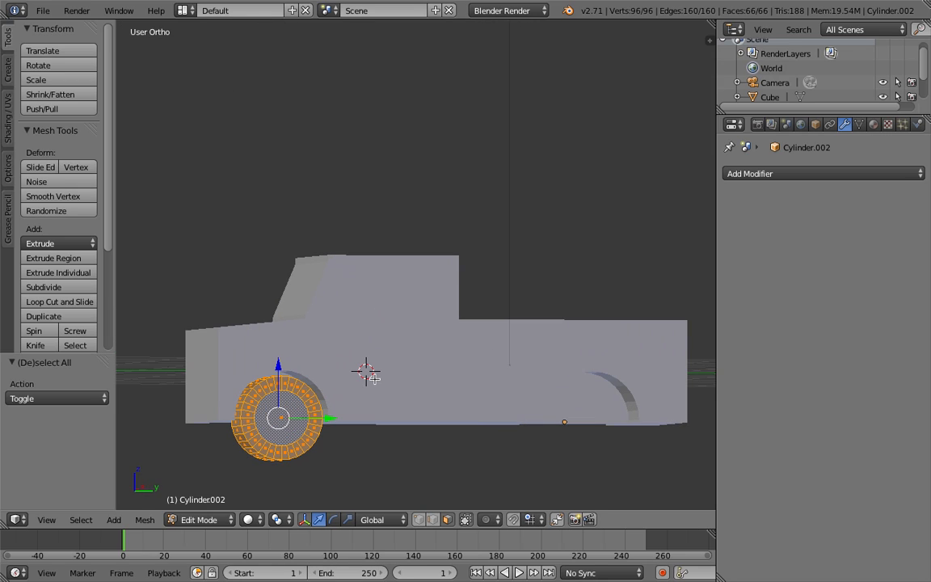
shift+right_click(295, 432)
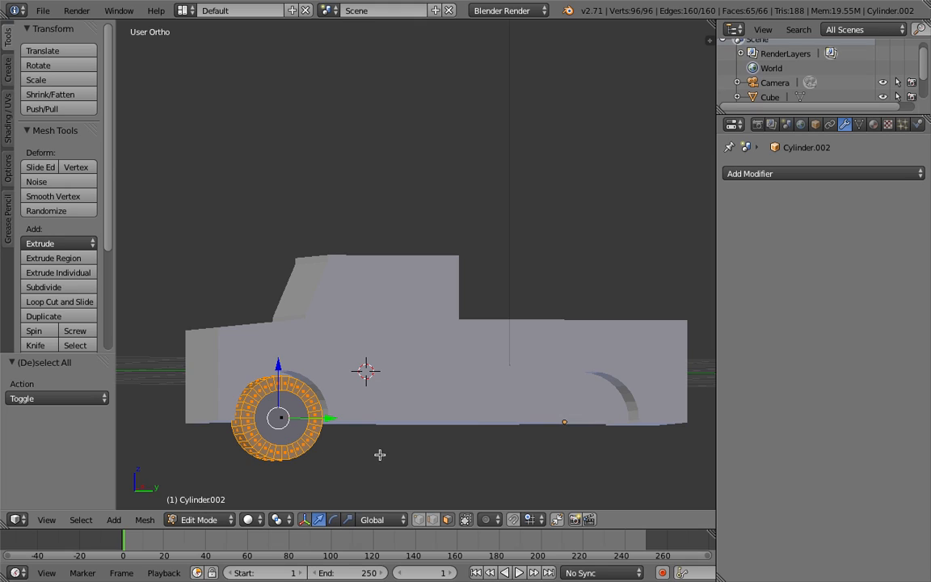
mouse_move(343, 447)
middle_down()
mouse_move(453, 428)
mouse_move(501, 434)
mouse_move(479, 427)
mouse_move(386, 436)
mouse_move(339, 453)
middle_up()
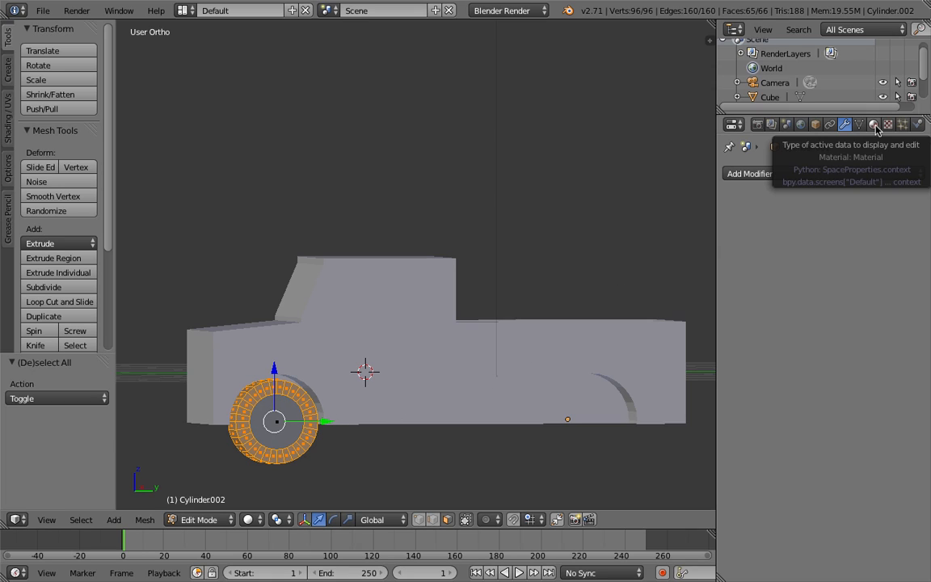
Add a material slot with a new material to the wheel and switch the render engine to Cycles Render
click(875, 125)
click(918, 174)
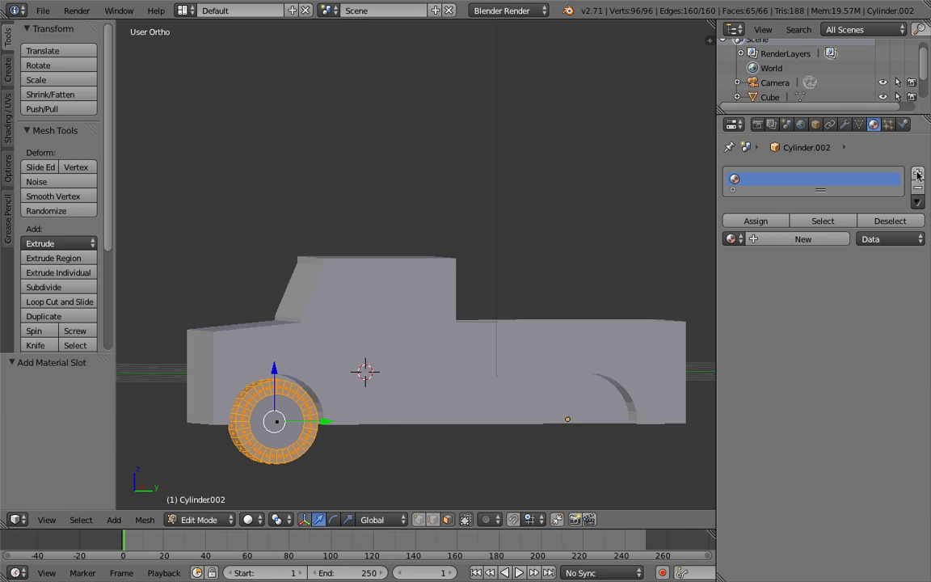
click(774, 238)
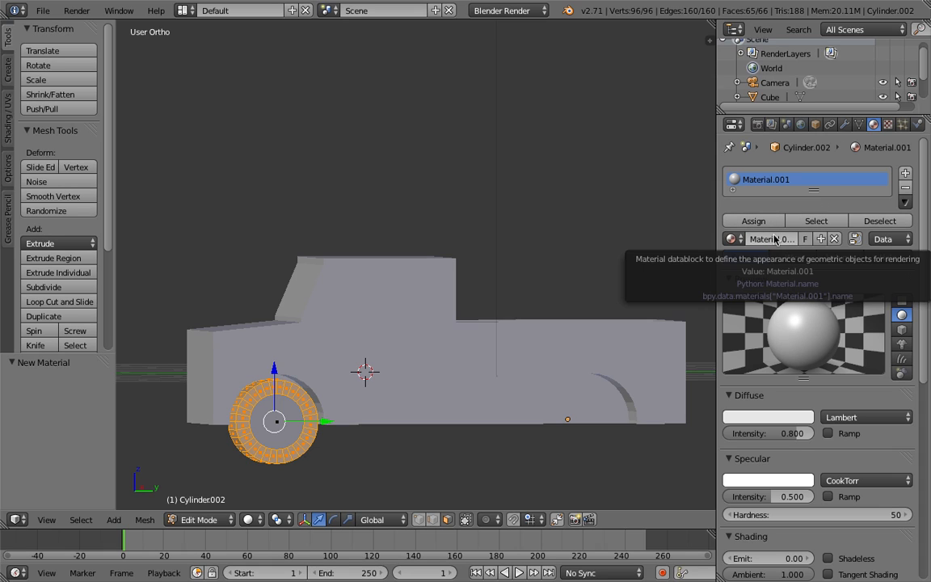
click(524, 13)
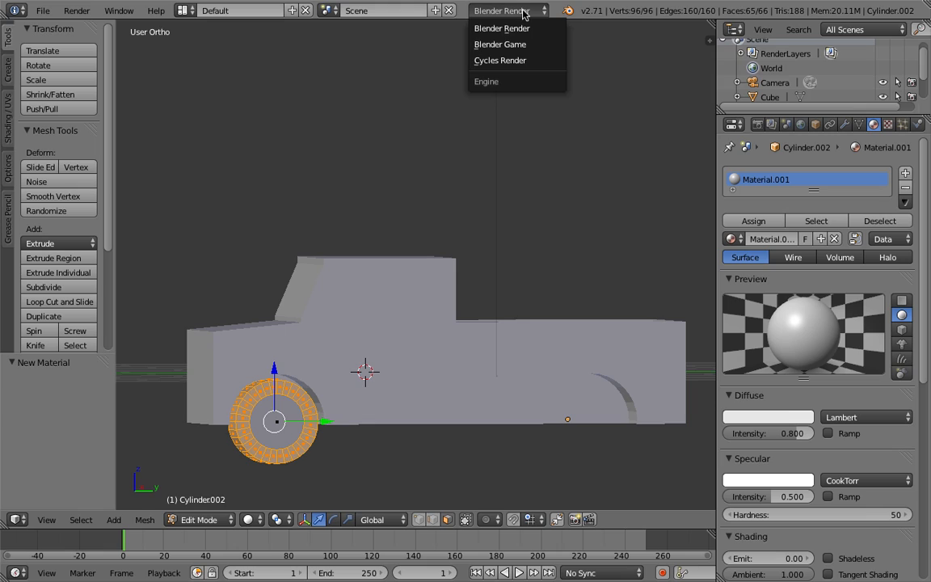
click(522, 63)
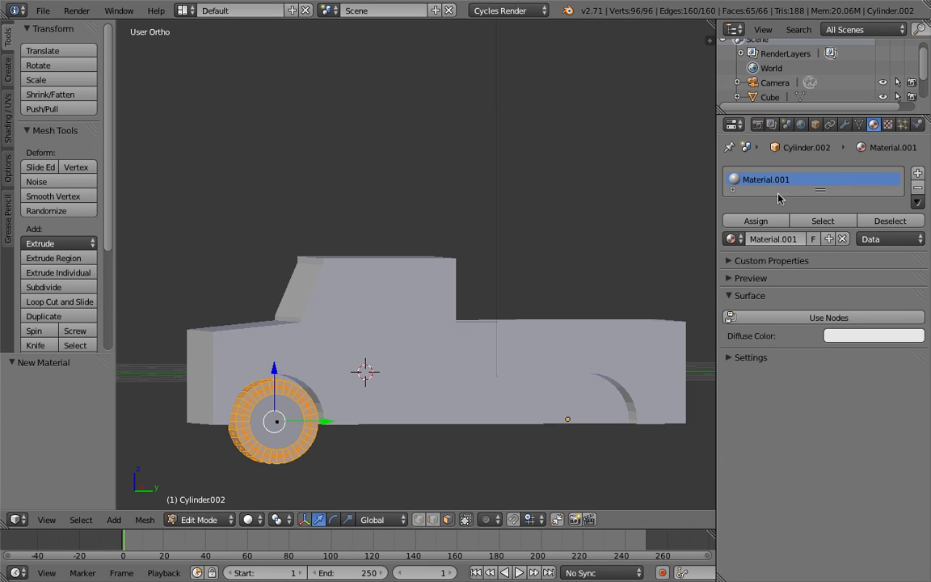
Replace the material in the wheel's slot with a new one named Tire
click(917, 187)
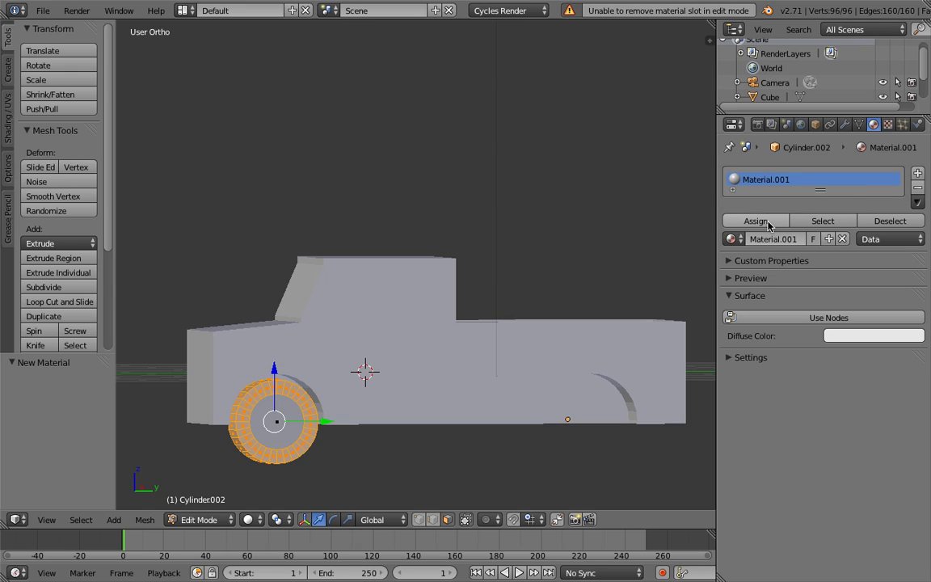
click(842, 239)
click(759, 239)
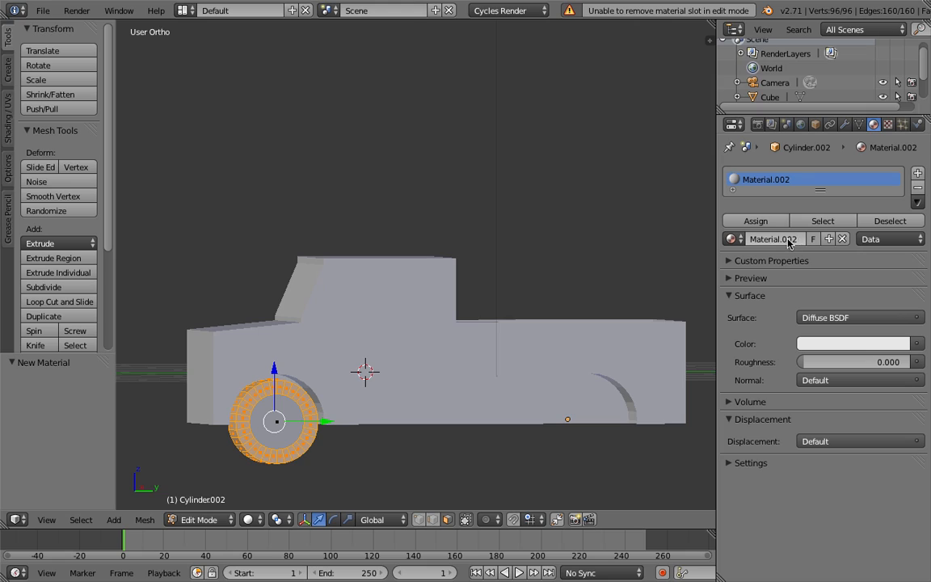
click(776, 239)
text(Tire)
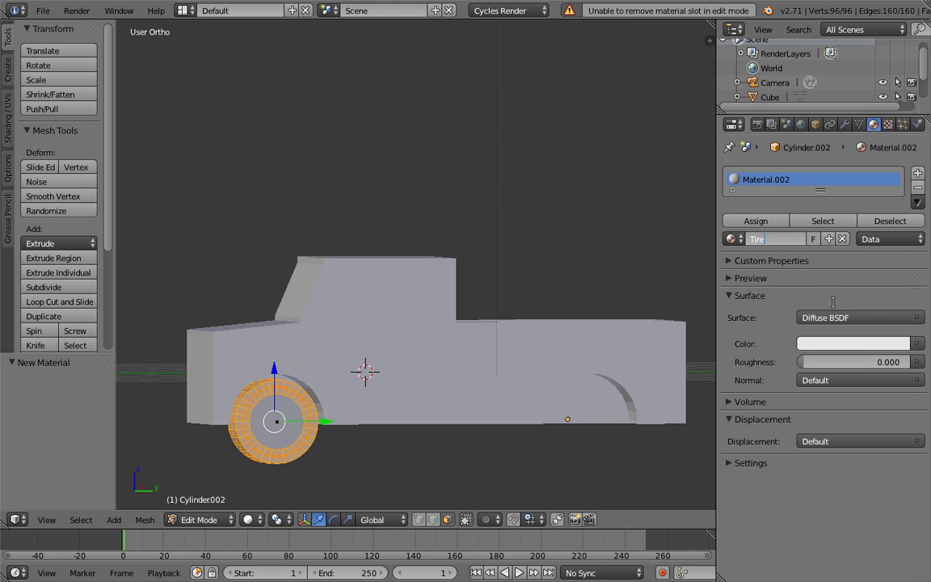
key(Return)
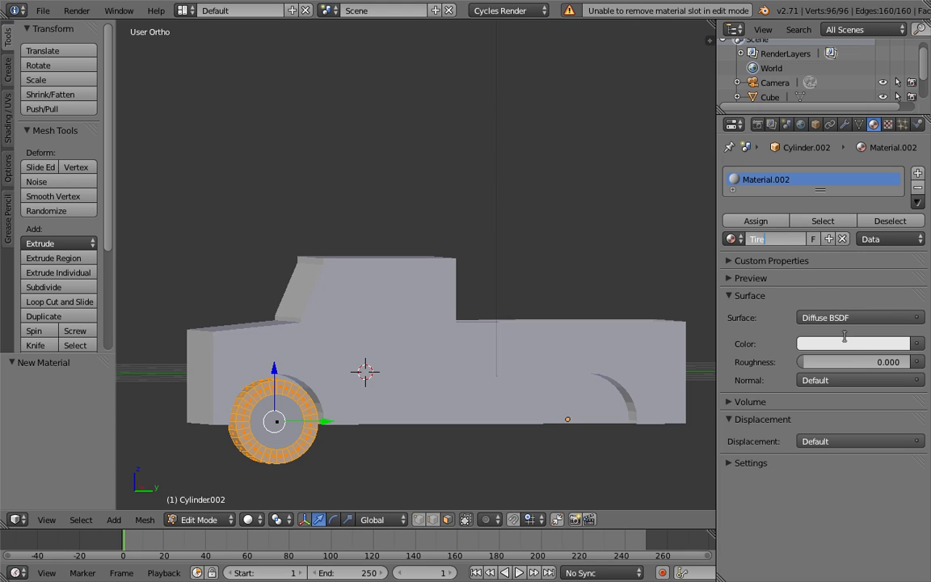
Darken the Tire material's diffuse color to near black and assign it to the selected tire faces
click(847, 344)
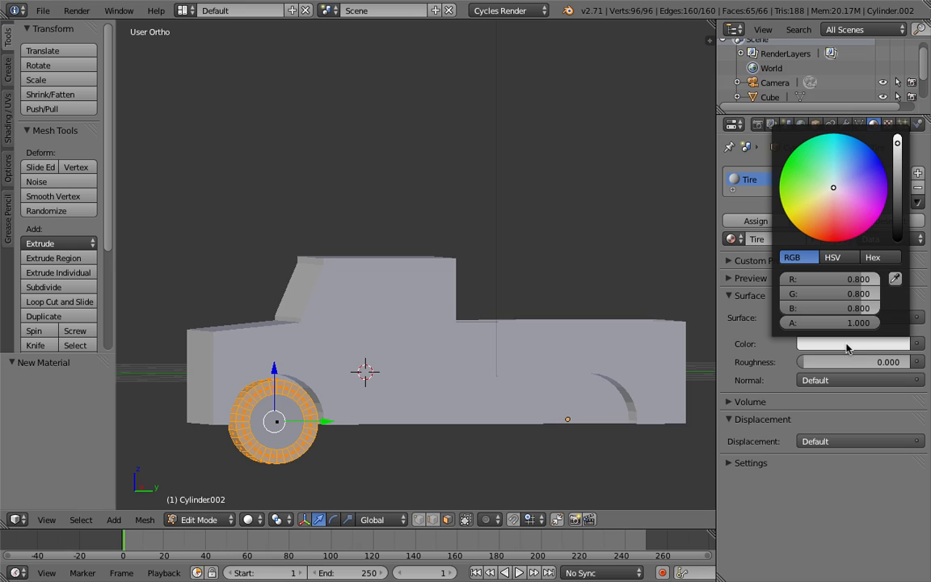
drag(897, 142, 898, 231)
click(898, 231)
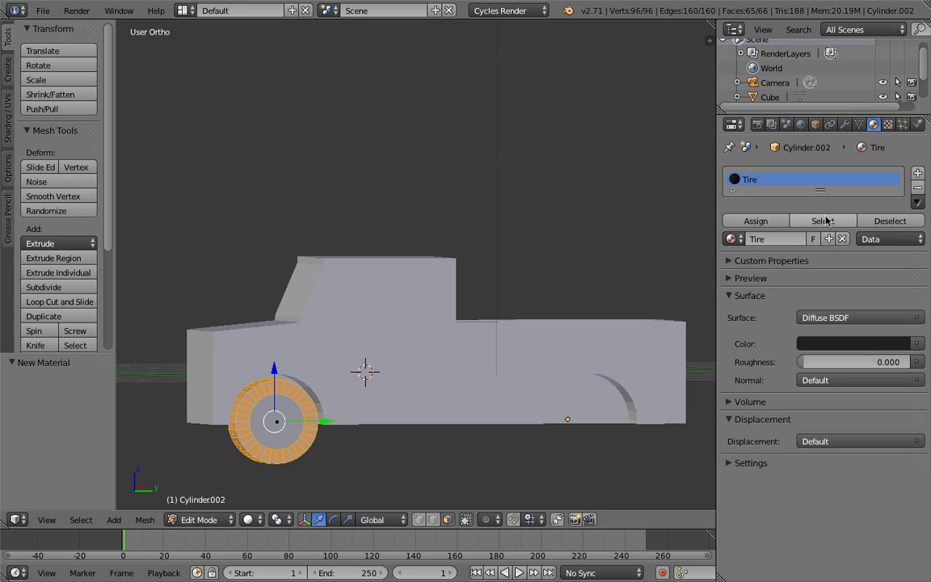
click(760, 220)
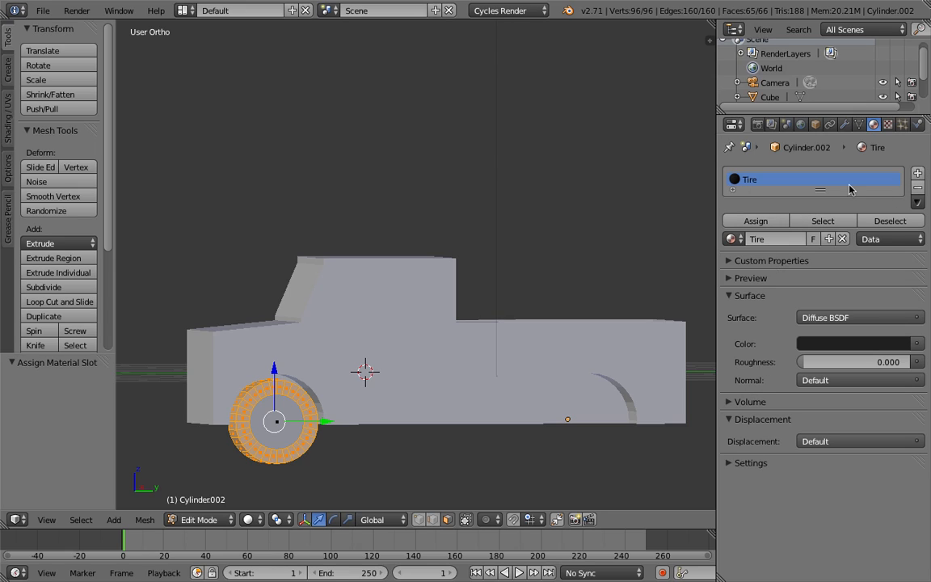
Add a second material slot to the wheel with a new material named Wheel
click(917, 172)
click(785, 240)
double_click(772, 242)
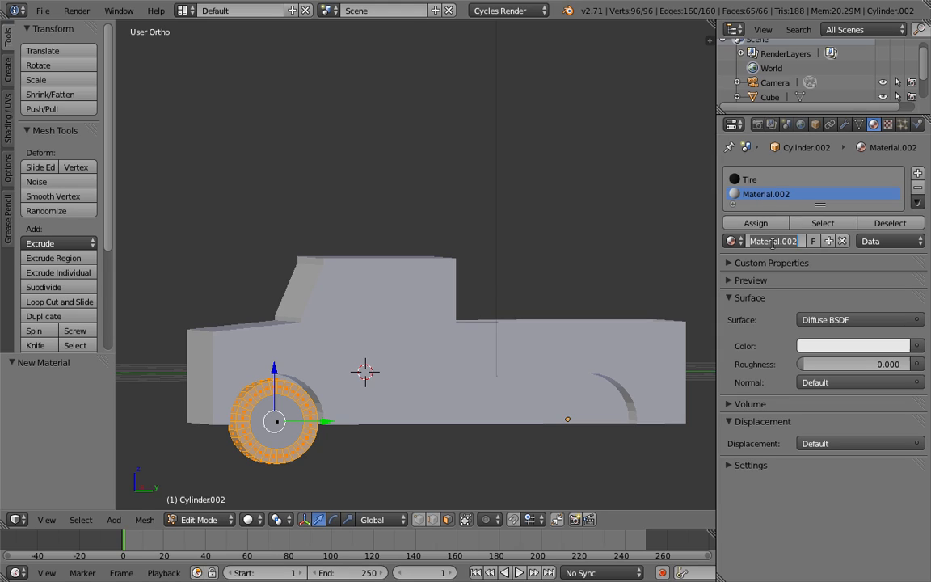
text(Wheel)
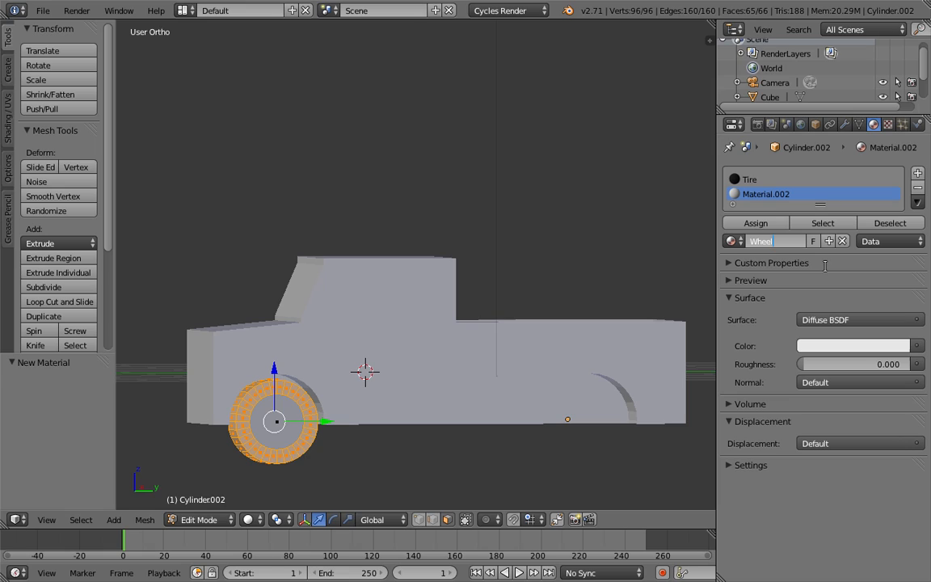
key(Return)
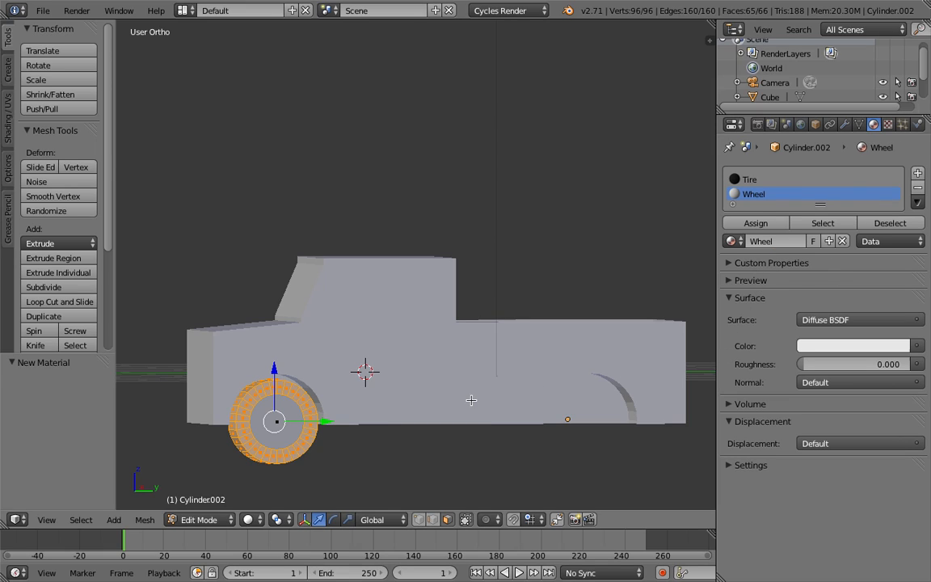
Assign the Wheel material to the inset centre face and set its diffuse color to a grey of about 0.538 RGB
right_click(282, 436)
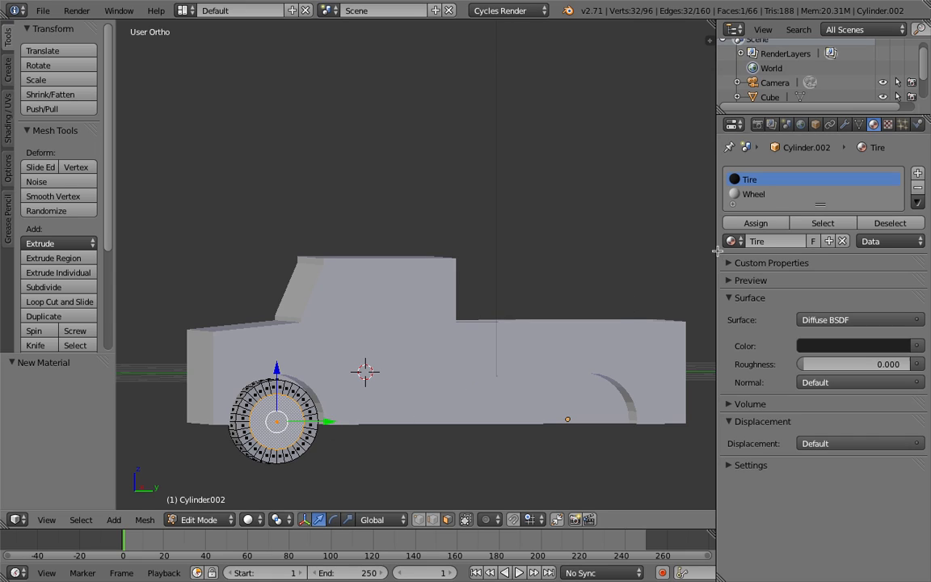
click(772, 194)
click(847, 346)
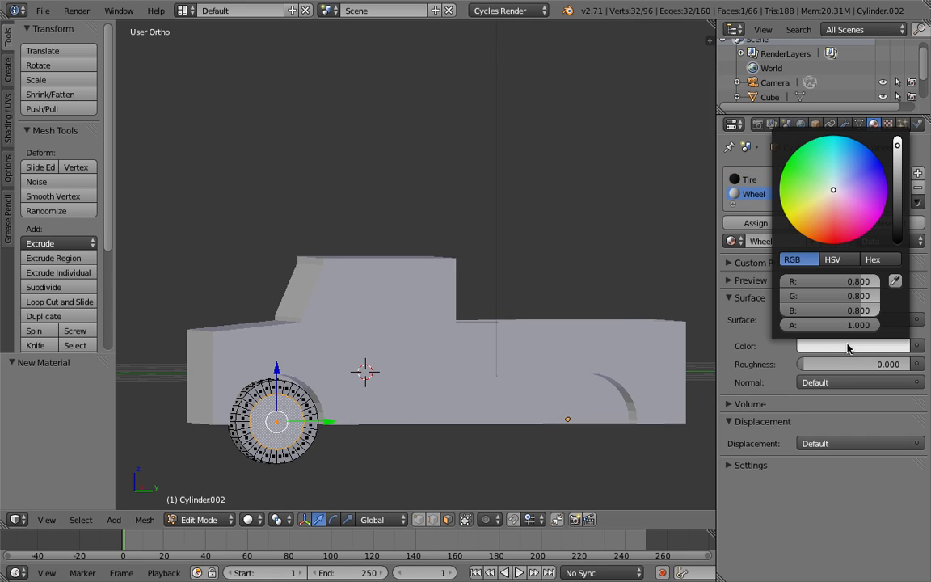
drag(898, 184, 897, 161)
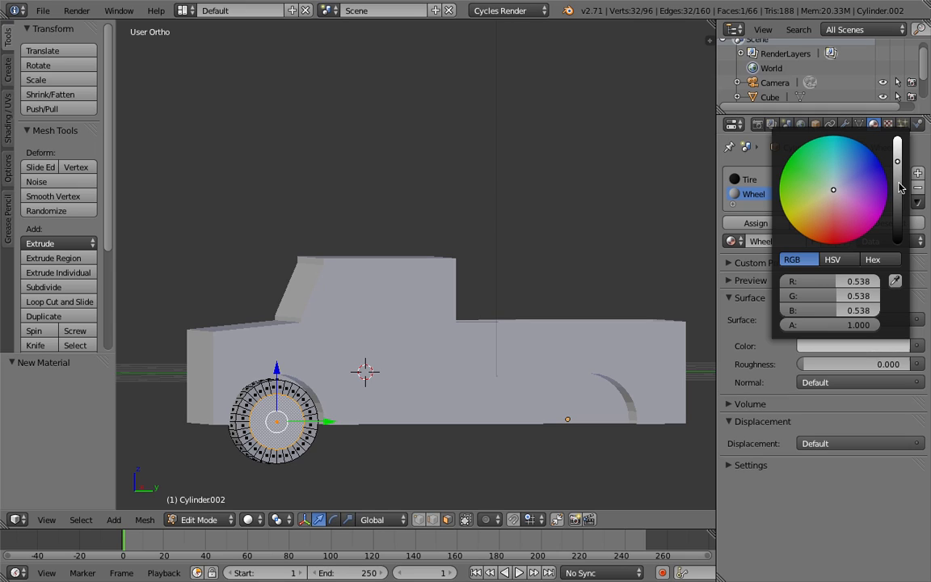
click(753, 227)
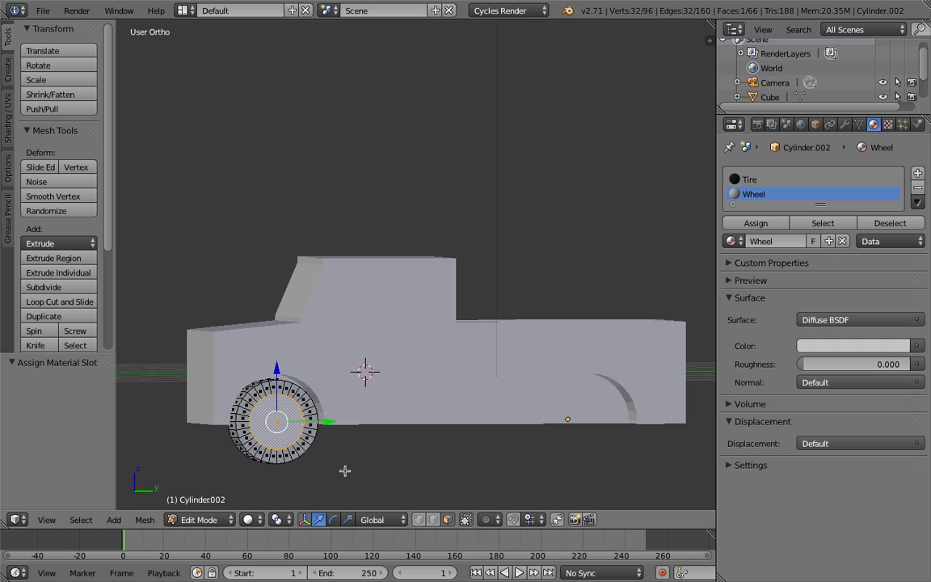
Preview the wheel materials in Rendered viewport shading and return to Solid shading
click(257, 520)
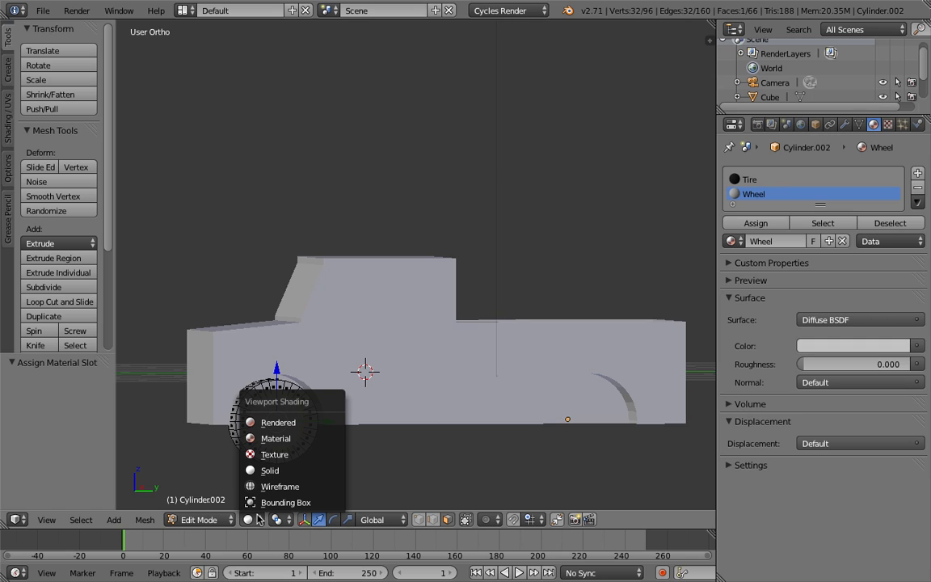
click(257, 422)
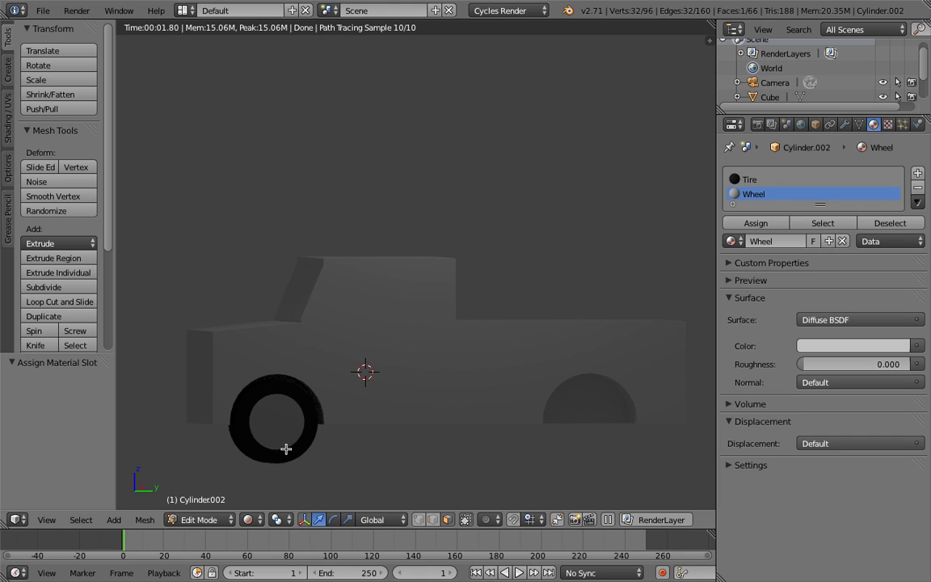
click(247, 520)
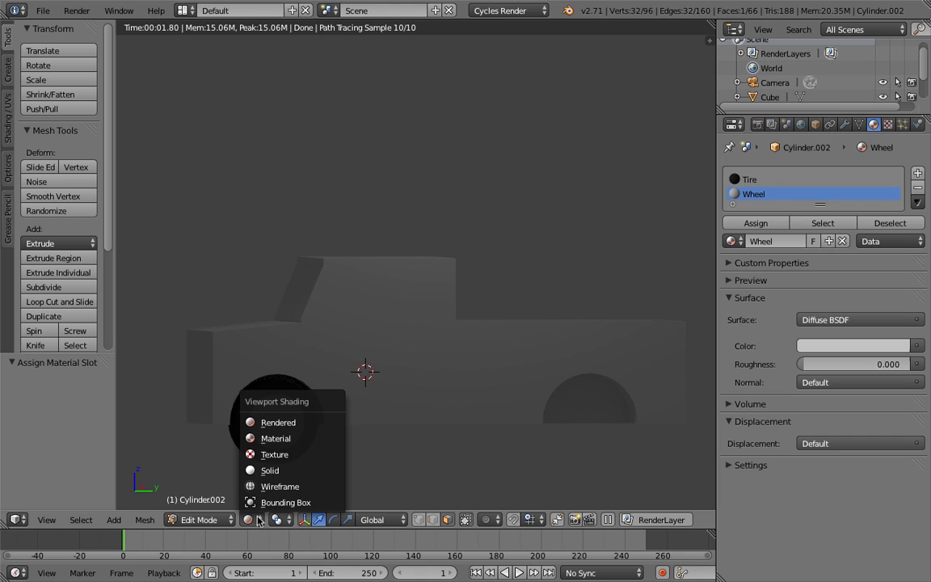
click(285, 471)
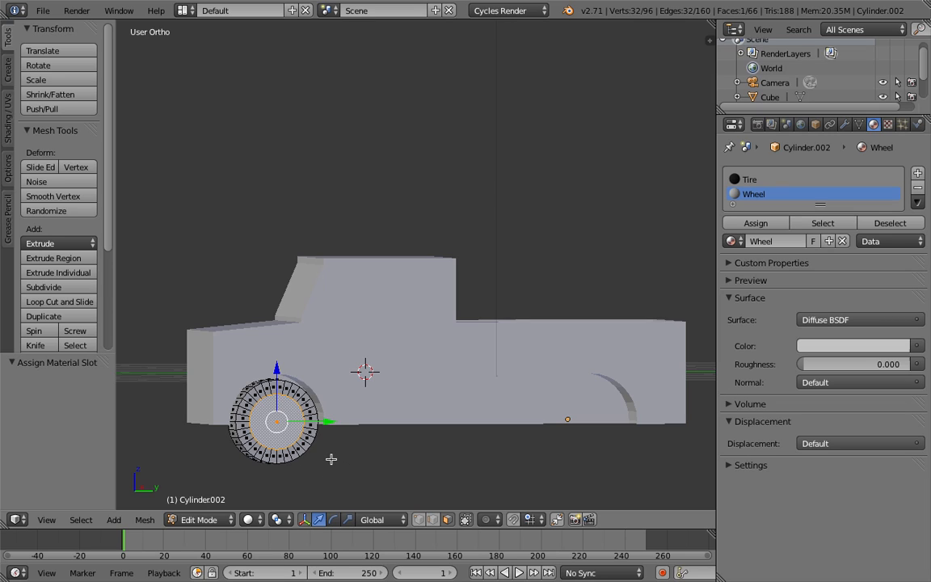
Duplicate the whole front wheel mesh about 4.05 along the Y axis into the rear wheel well on the same side
key(ctrl+KP_7)
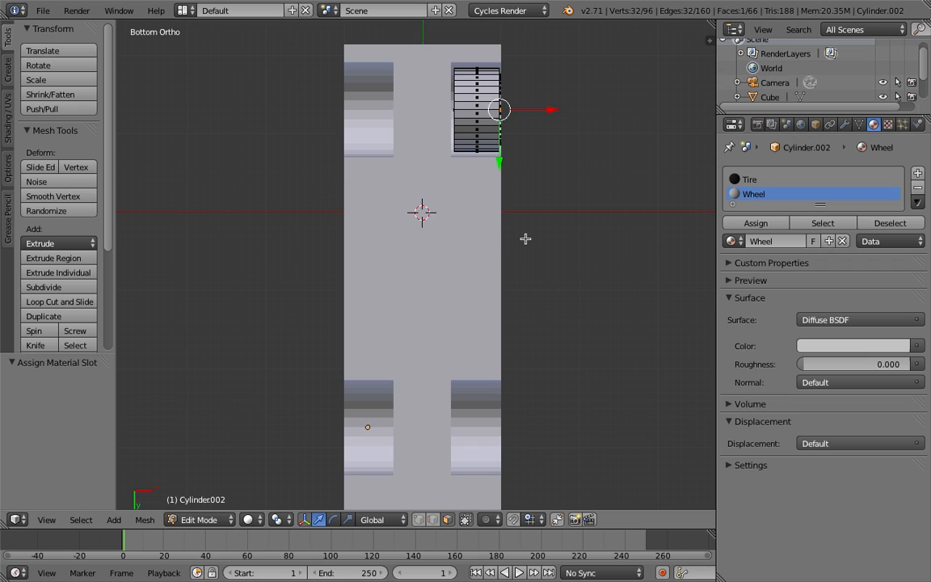
scroll(525, 238, up, 1)
scroll(526, 239, down, 2)
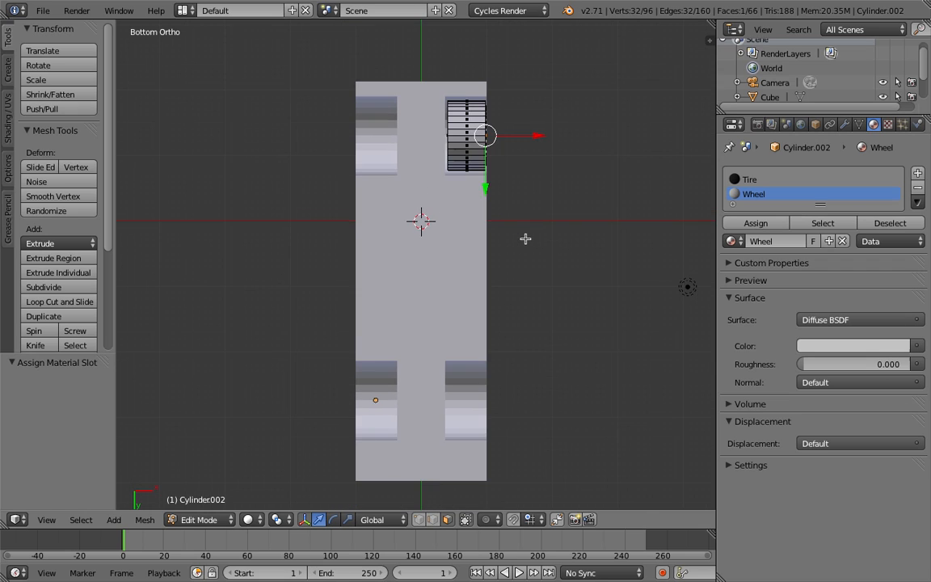
key(z)
key(a)
key(b)
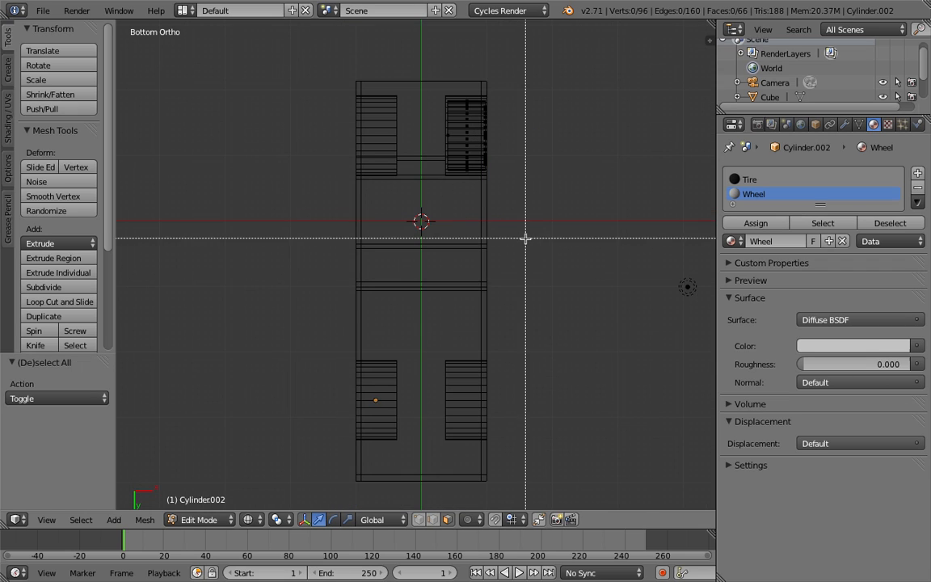
drag(437, 86, 514, 194)
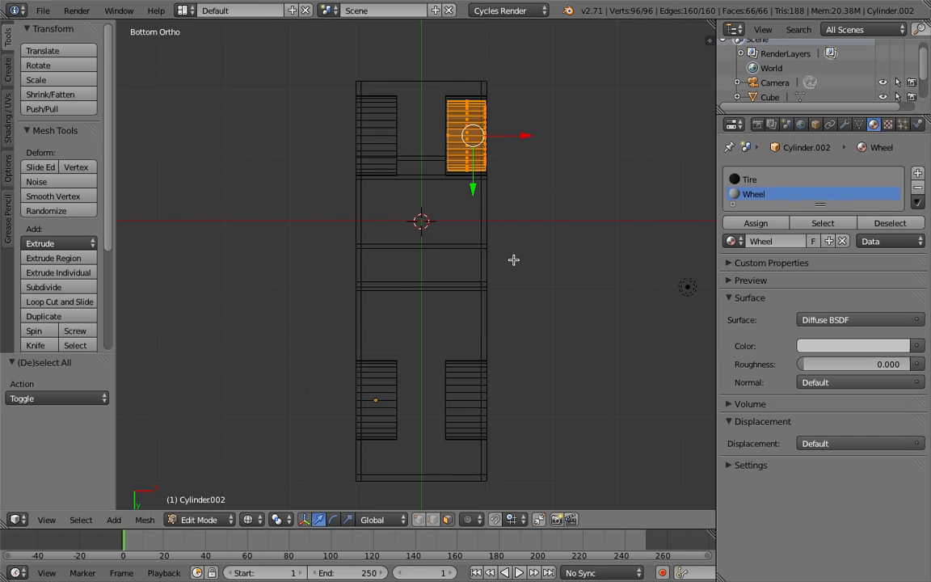
key(shift+d)
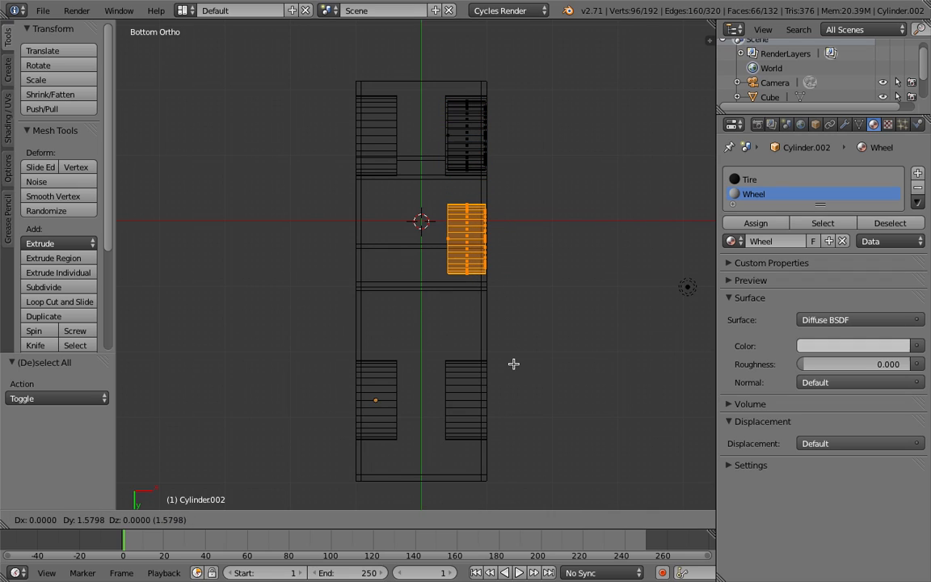
key(y)
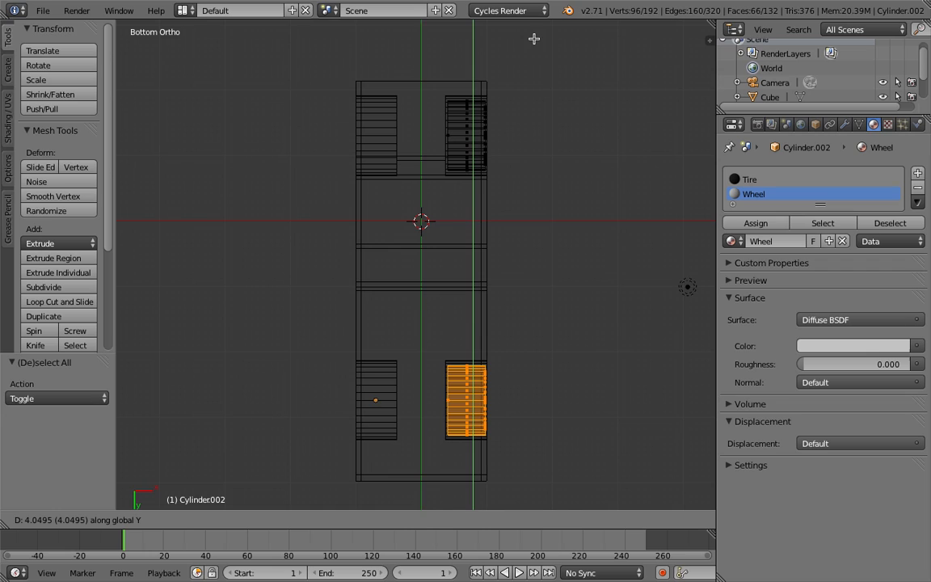
click(533, 39)
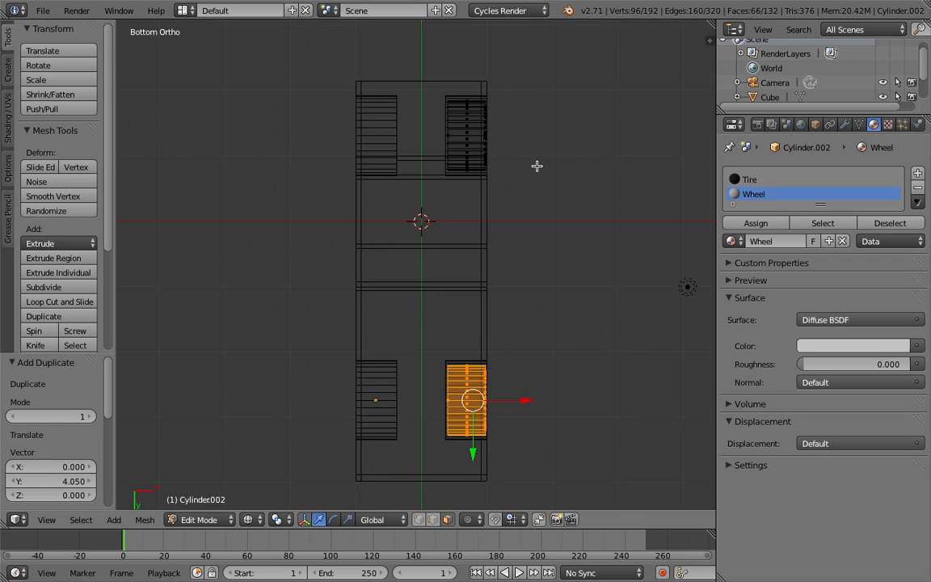
Duplicate both wheels about -1.38 along the X axis into the wheel wells on the opposite side of the truck
key(a)
key(b)
drag(433, 77, 526, 472)
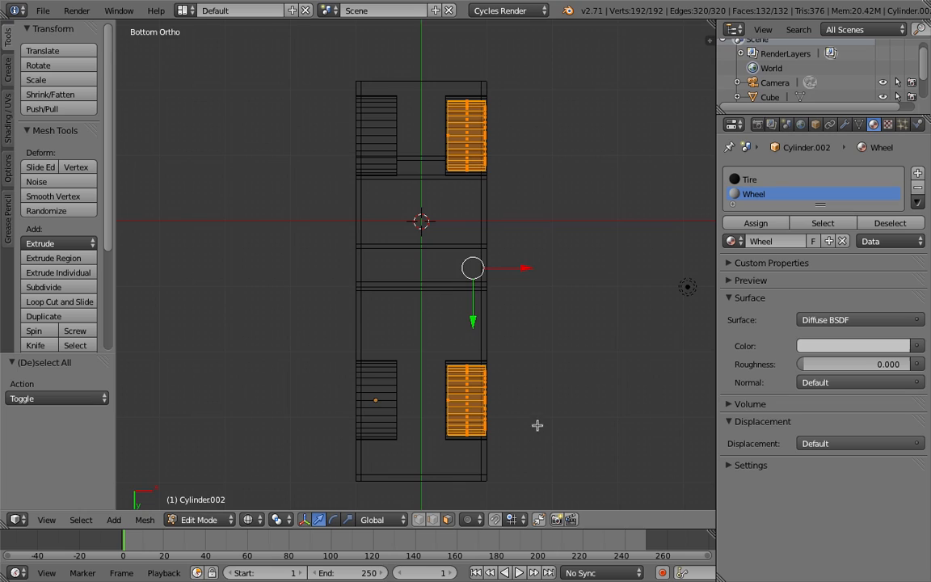
key(shift+d)
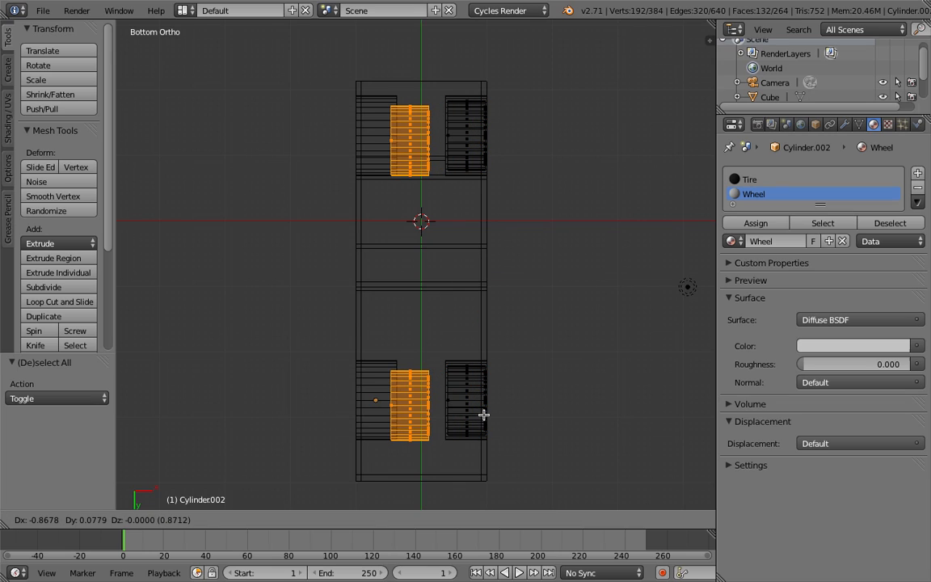
key(x)
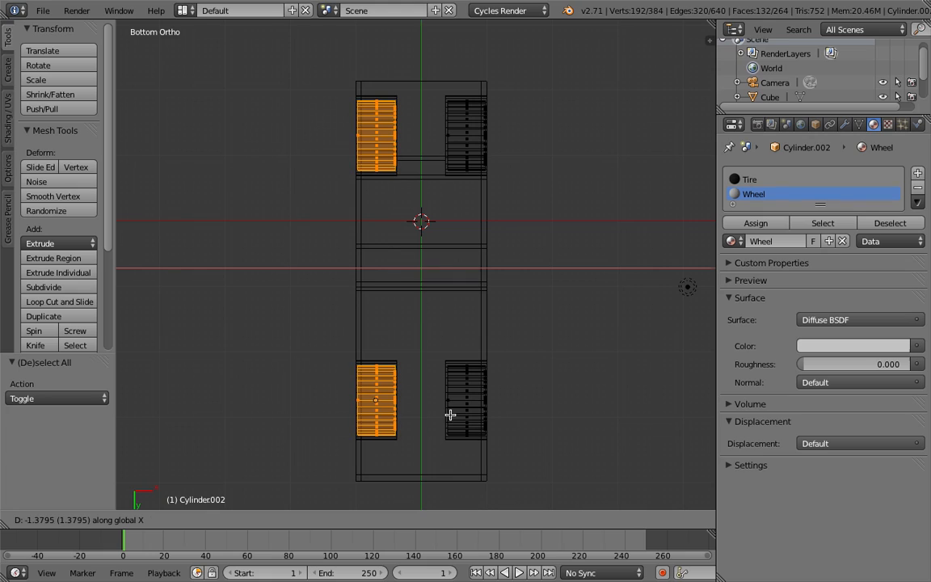
click(449, 415)
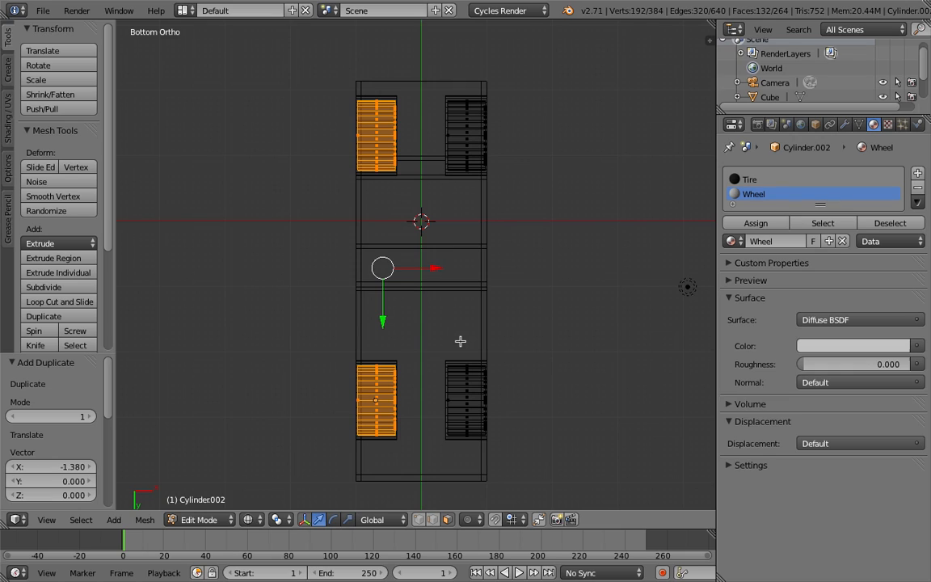
Rotate the duplicated wheels 180° about the Y axis and shift them about -0.189 along X back into their wells
key(r)
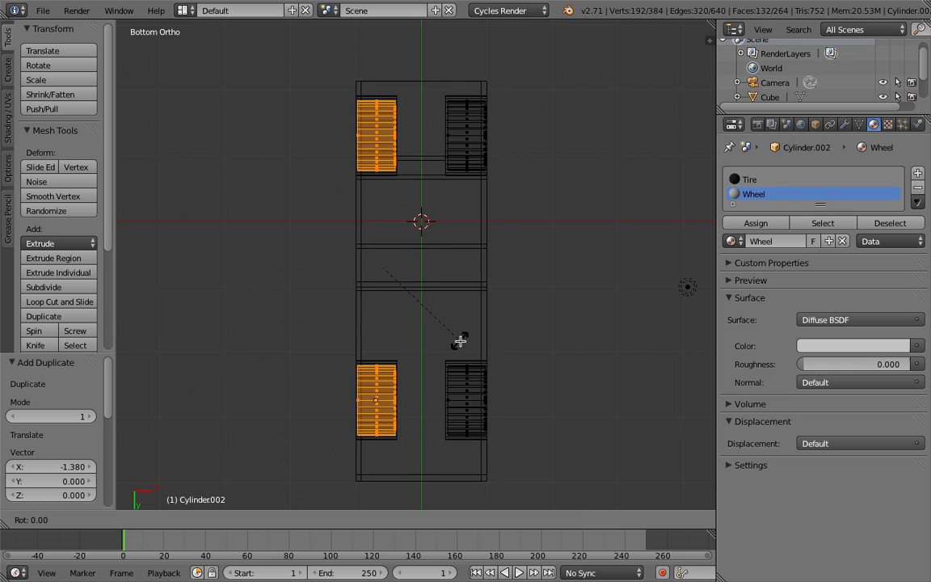
text(y180)
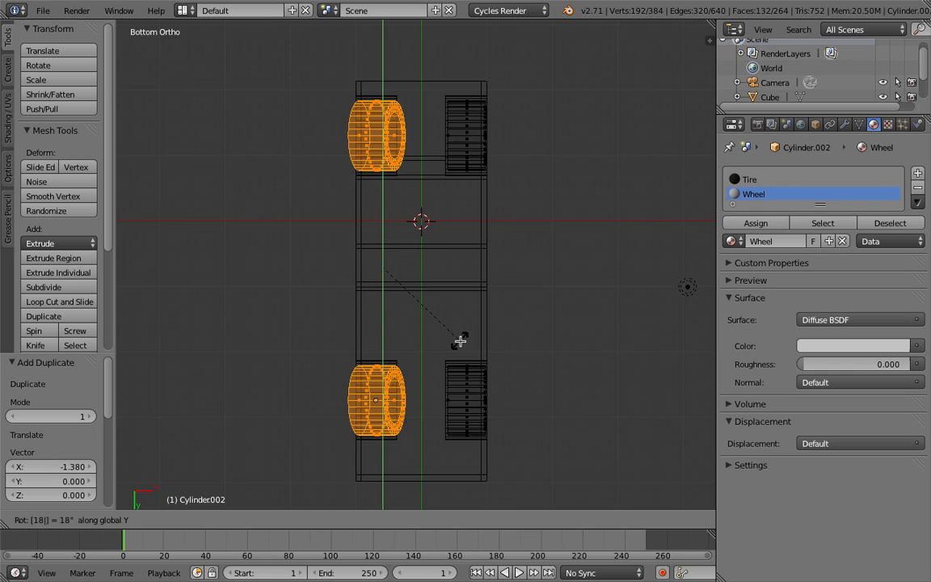
key(Return)
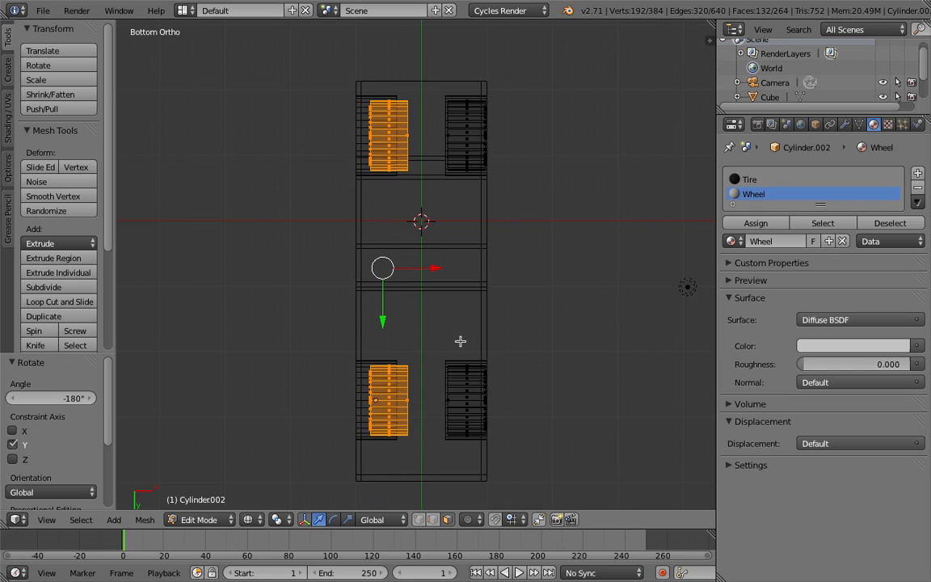
drag(434, 267, 422, 270)
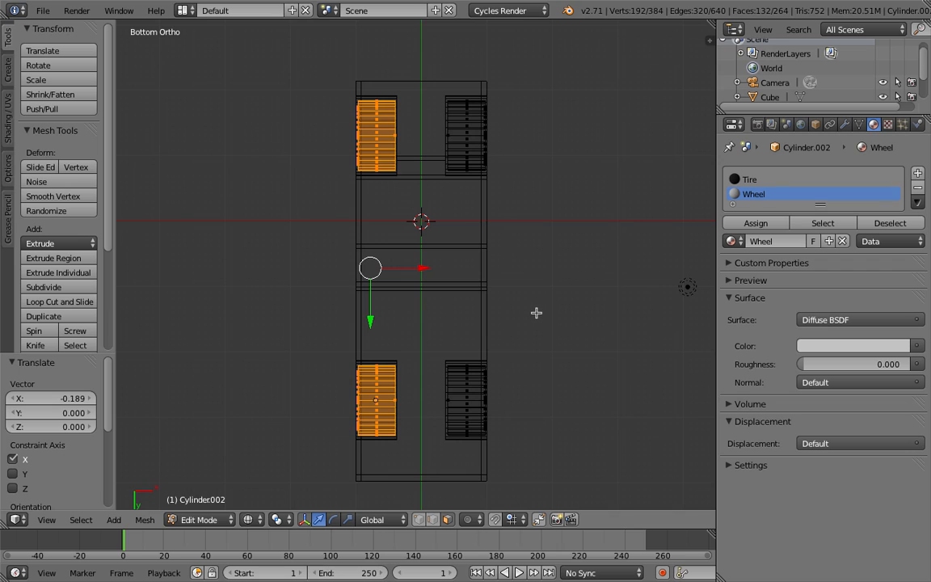
key(z)
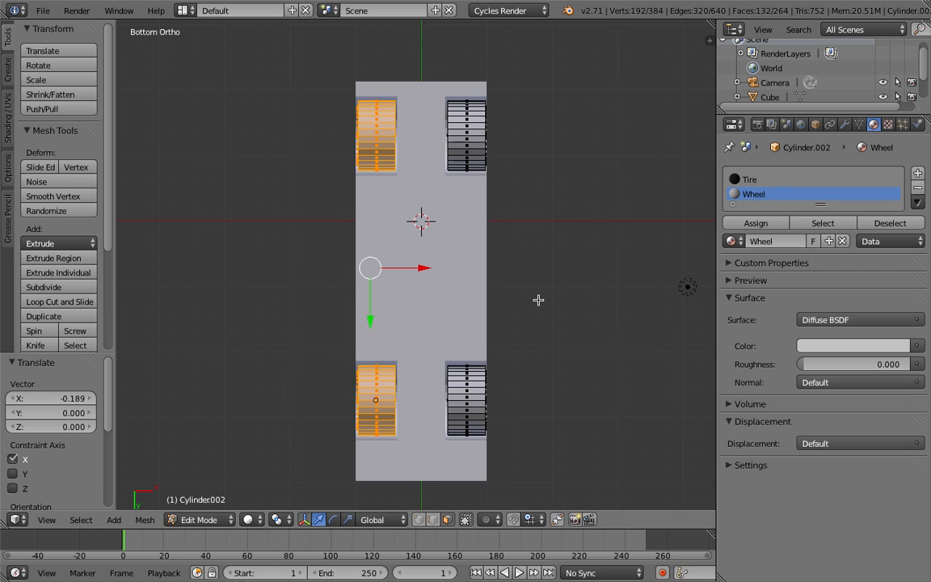
key(Tab)
middle_drag(559, 289, 544, 450)
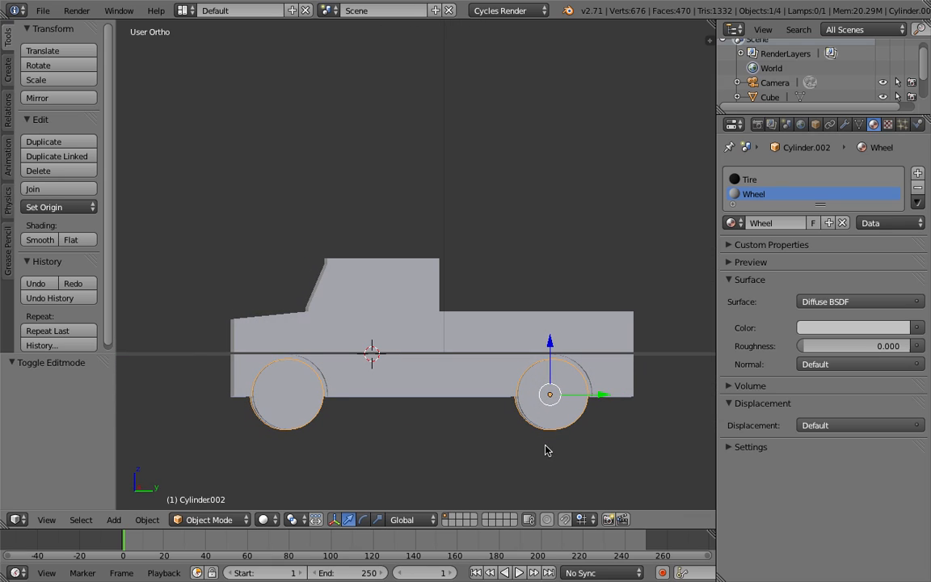
Lengthen the truck body's hood by moving the front-end vertices about 0.59 forward along the Y axis
key(a)
key(KP_3)
right_click(387, 355)
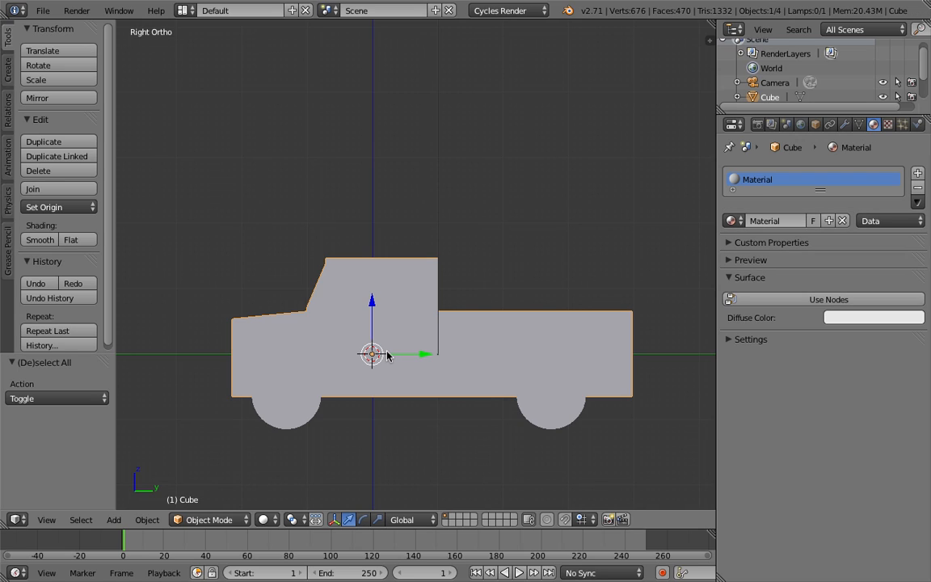
key(Tab)
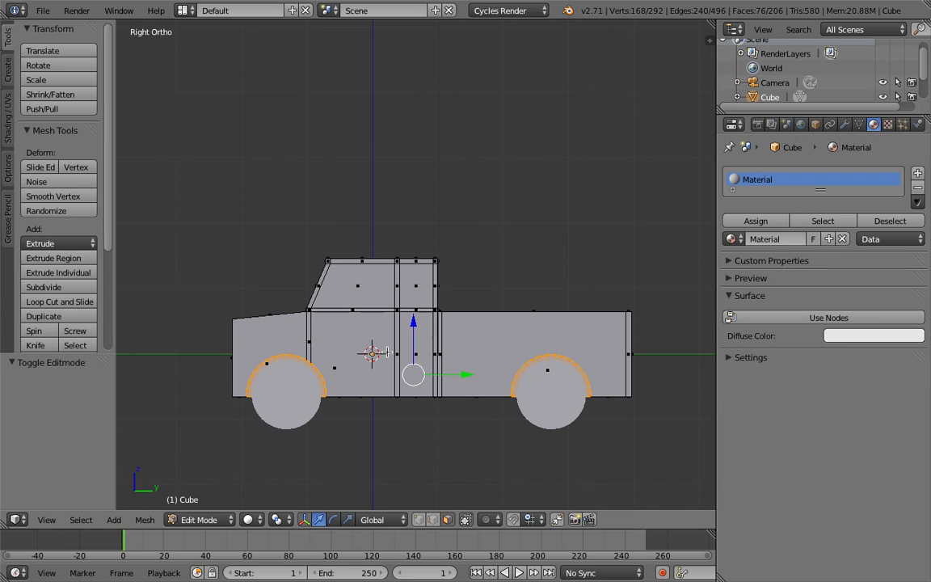
key(z)
key(a)
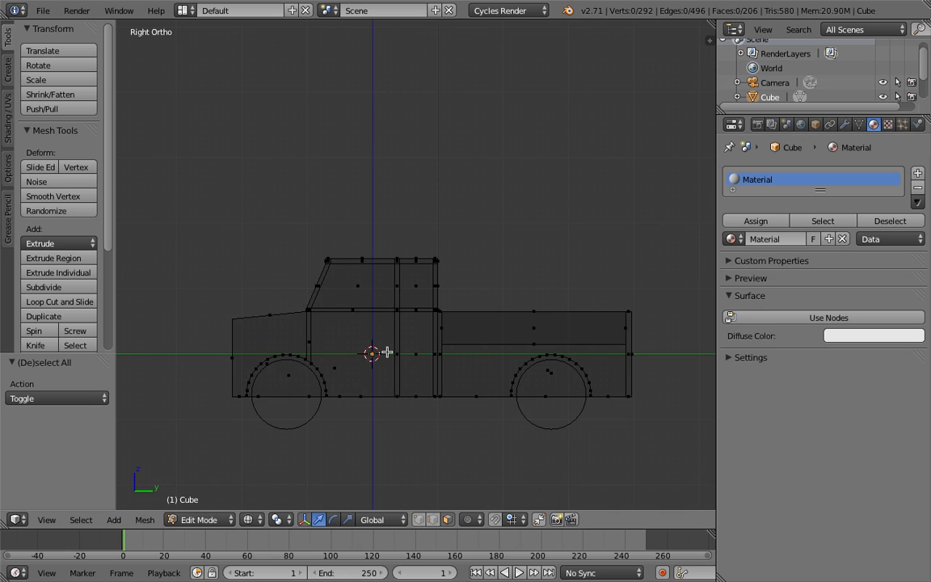
key(b)
click(418, 519)
key(b)
drag(211, 309, 241, 407)
key(g)
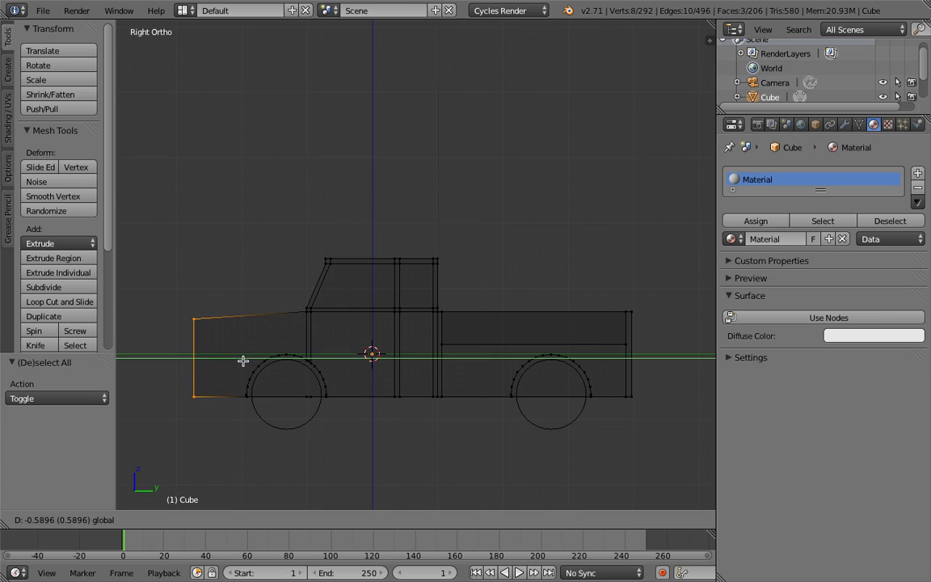
click(243, 359)
key(z)
Pull the truck's front-end vertices back by about 0.211 along the Y axis
mouse_move(403, 463)
middle_down()
mouse_move(557, 463)
mouse_move(433, 449)
mouse_move(405, 462)
mouse_move(275, 374)
middle_up()
drag(244, 359, 260, 360)
middle_drag(368, 450, 376, 453)
middle_drag(418, 469, 382, 458)
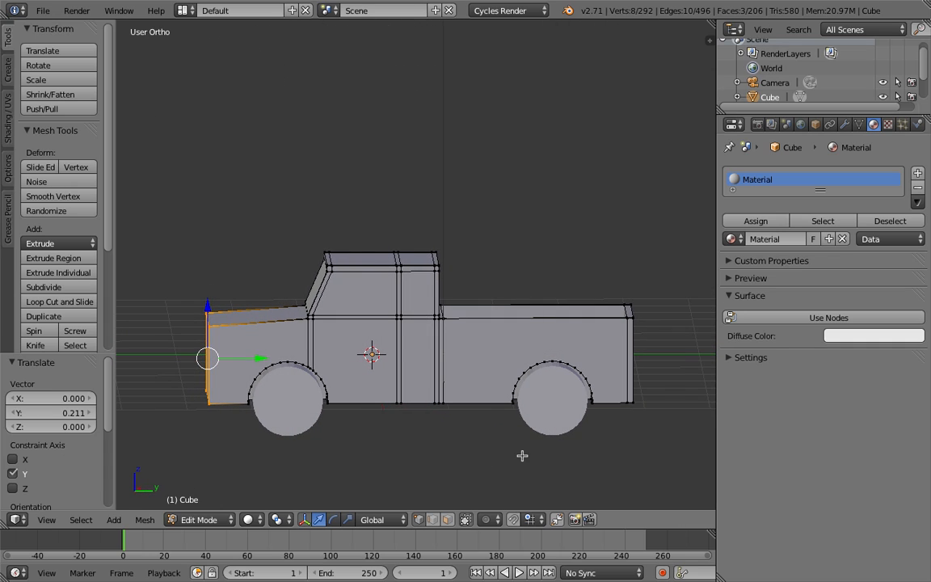
Narrow the cab roof by scaling its vertices to about 0.919 along the X axis in wireframe, and return to solid shading
middle_drag(669, 405, 498, 392)
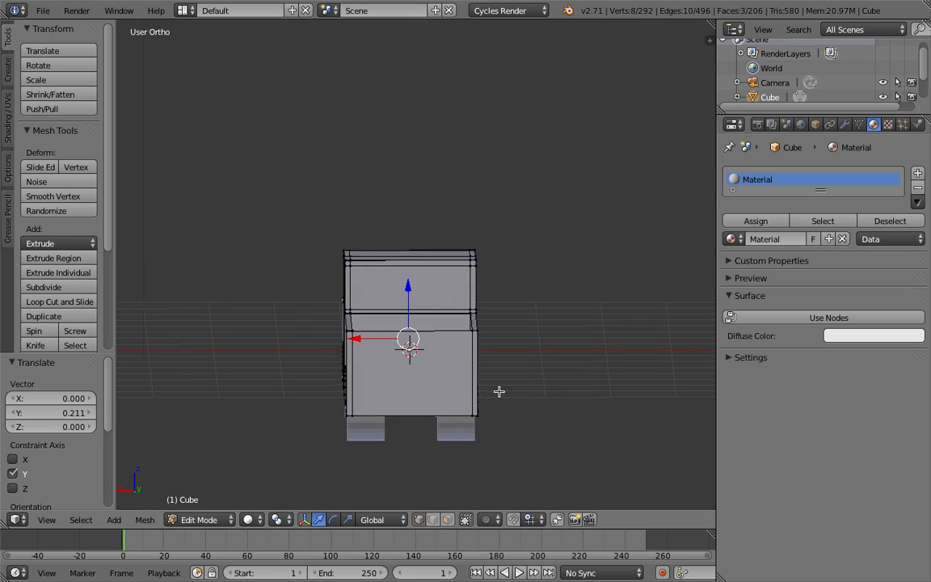
key(ctrl+KP_1)
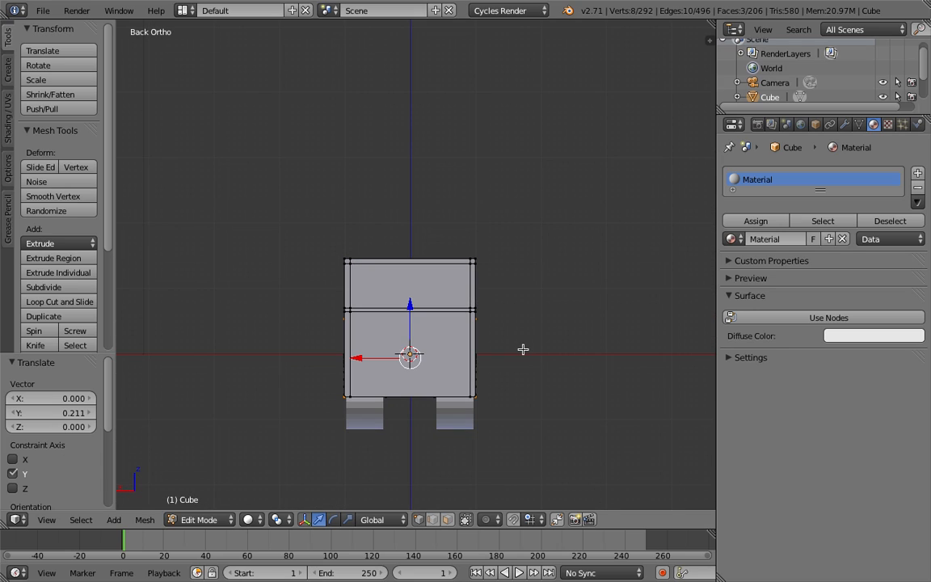
key(z)
key(a)
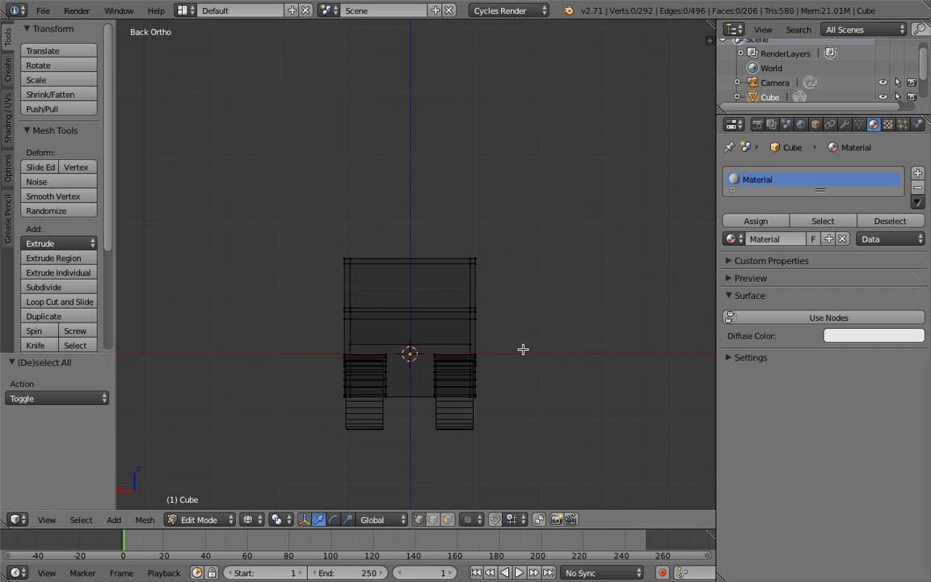
key(b)
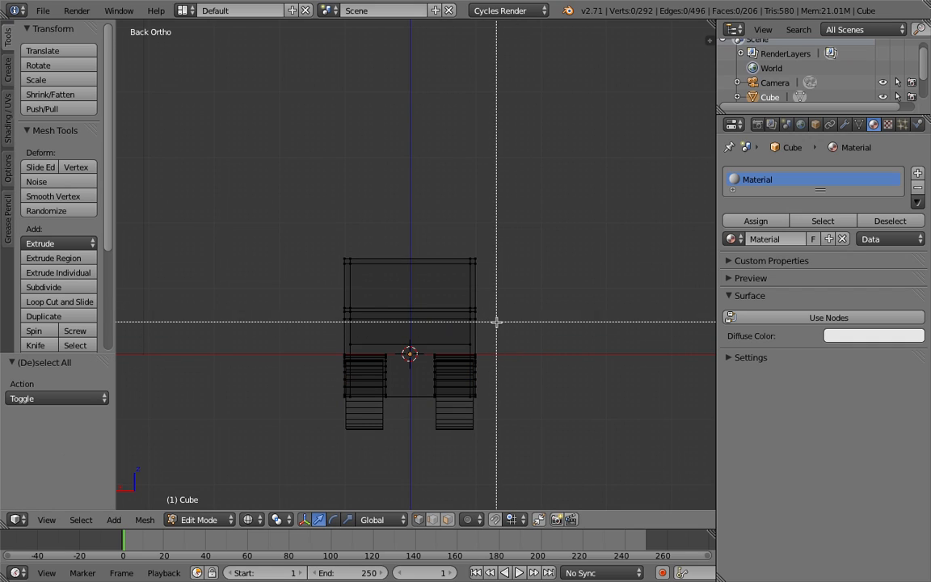
drag(338, 252, 496, 270)
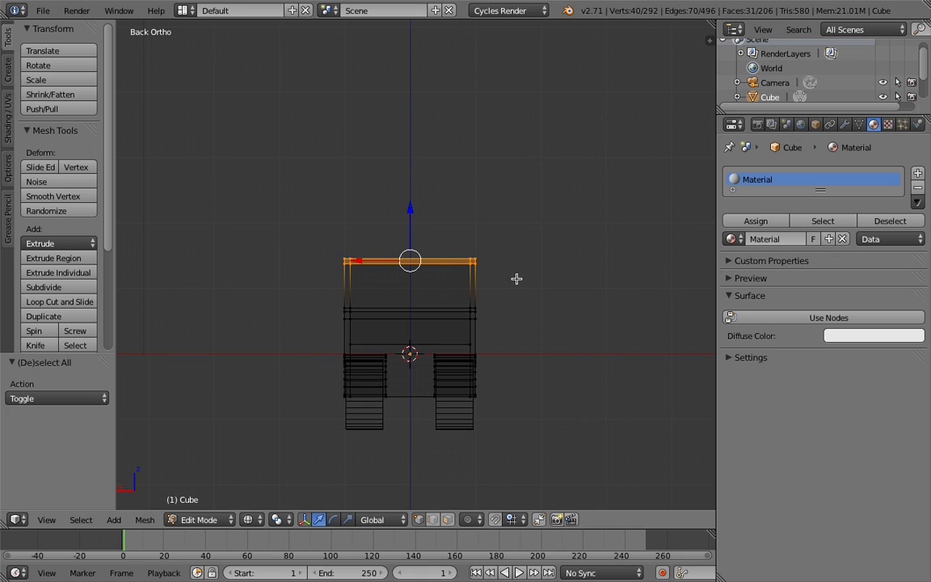
key(s)
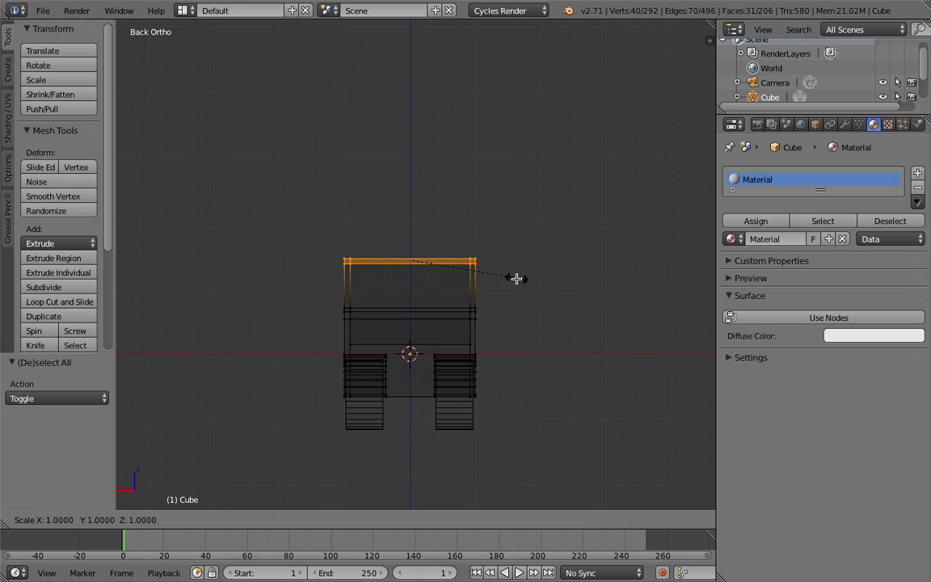
key(x)
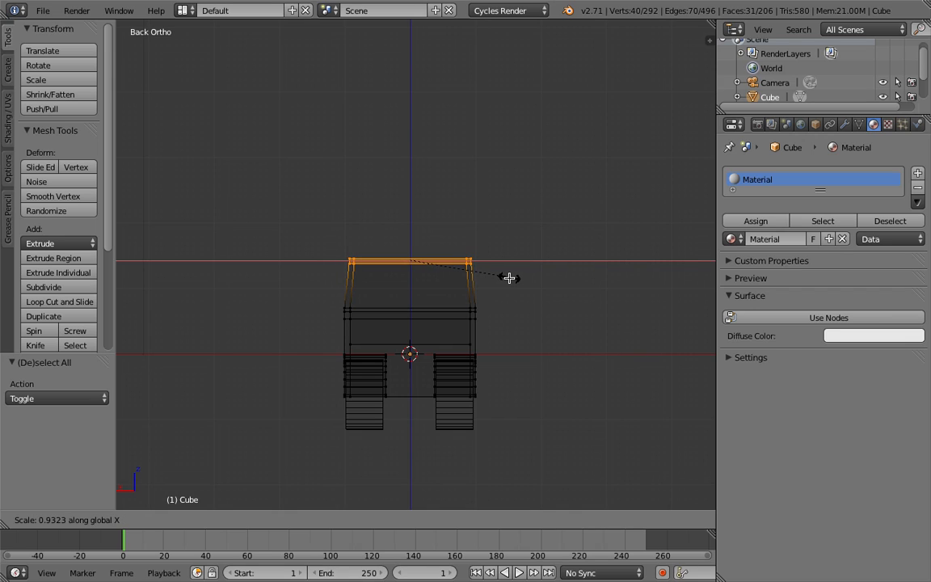
click(508, 278)
middle_drag(315, 355, 558, 364)
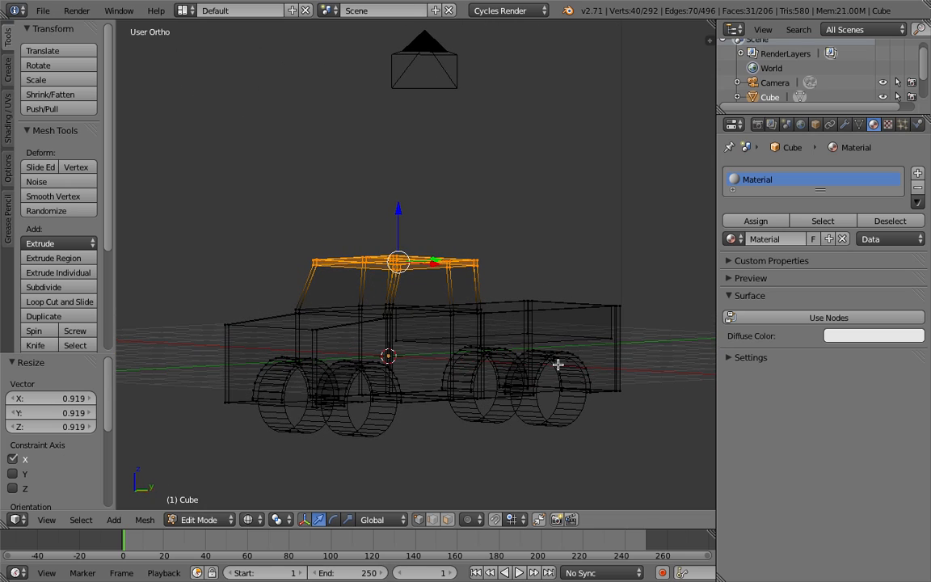
key(a)
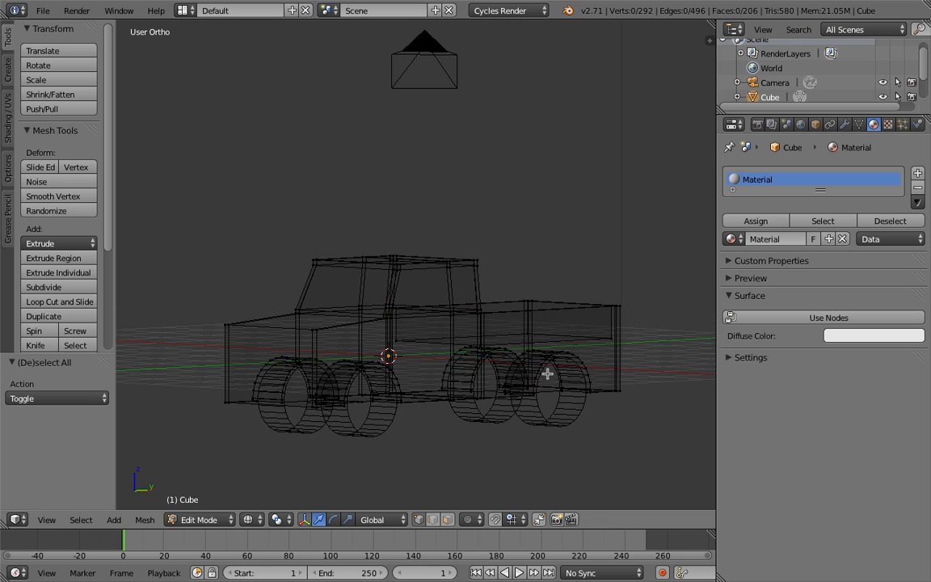
key(z)
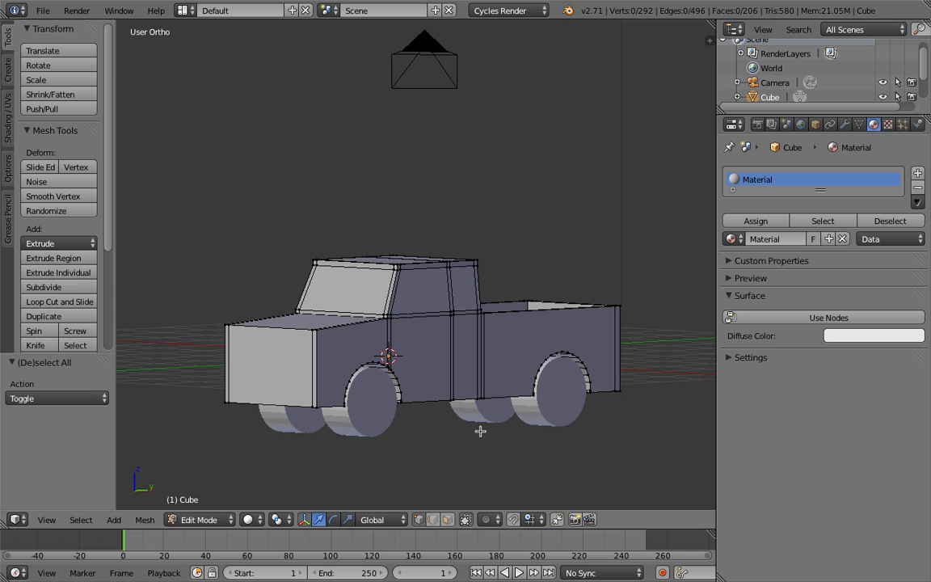
mouse_move(498, 422)
middle_down()
mouse_move(513, 432)
mouse_move(503, 434)
middle_up()
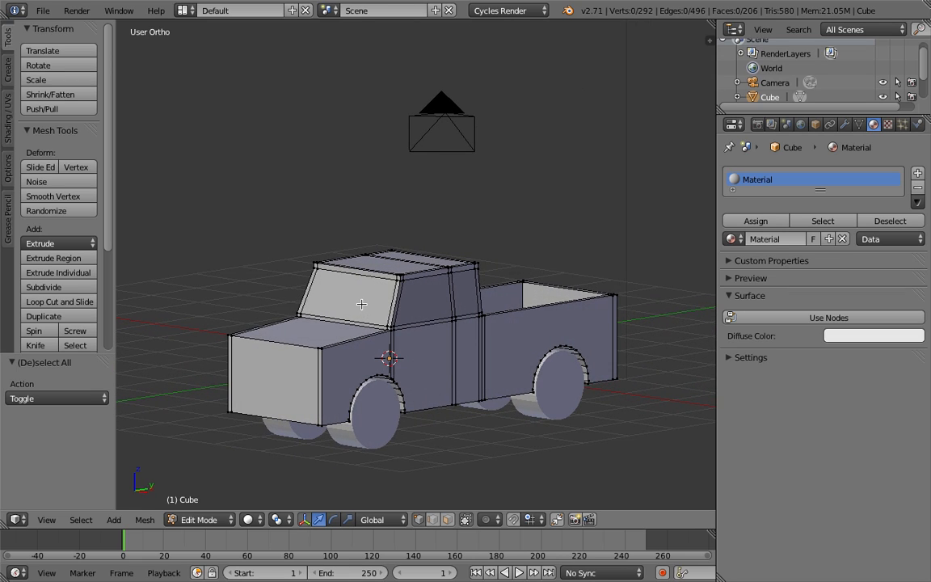
key(3)
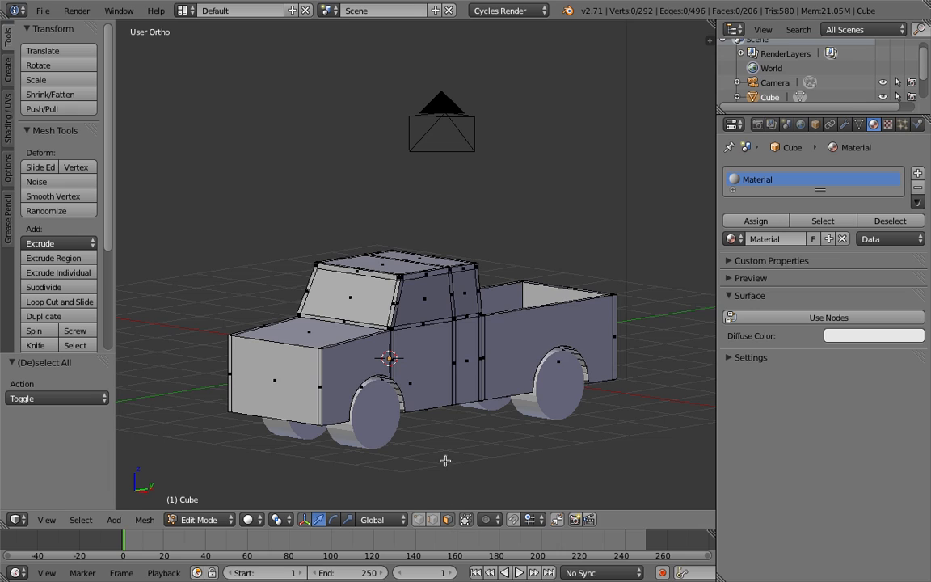
right_click(361, 301)
shift+right_click(423, 324)
middle_drag(421, 325, 411, 328)
shift+right_click(422, 313)
middle_drag(485, 328, 343, 342)
shift+right_click(402, 297)
middle_drag(538, 325, 467, 313)
shift+right_click(465, 311)
shift+right_click(489, 312)
middle_drag(554, 349, 254, 310)
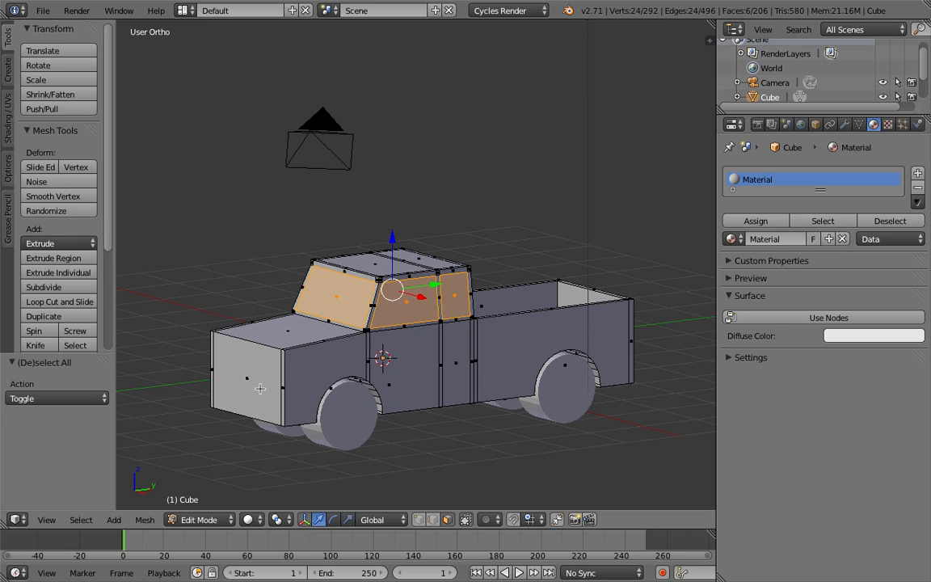
key(a)
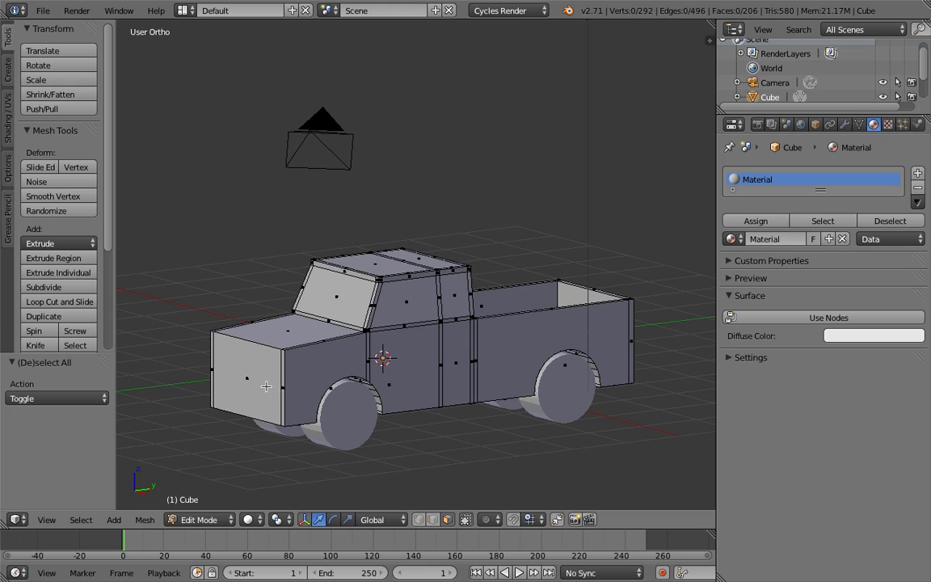
key(Tab)
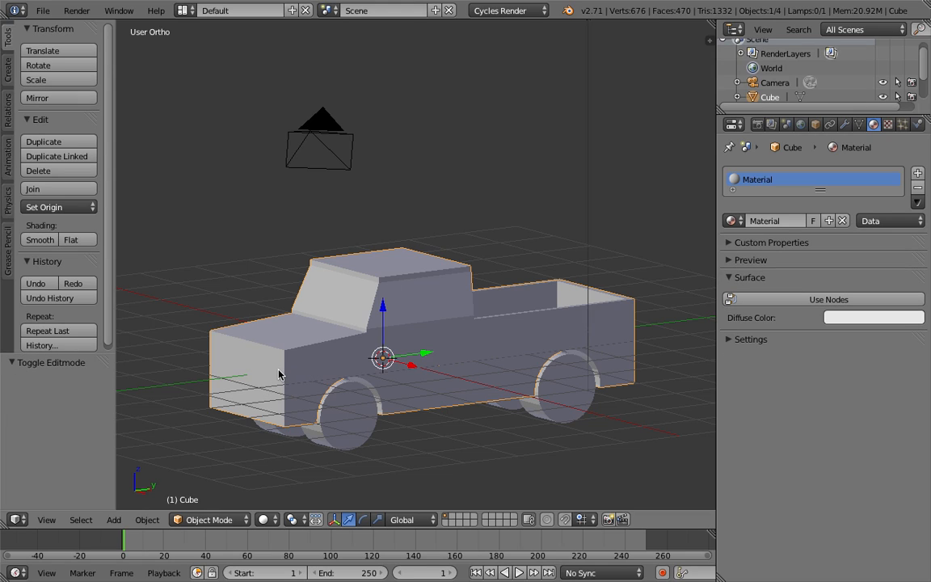
key(Tab)
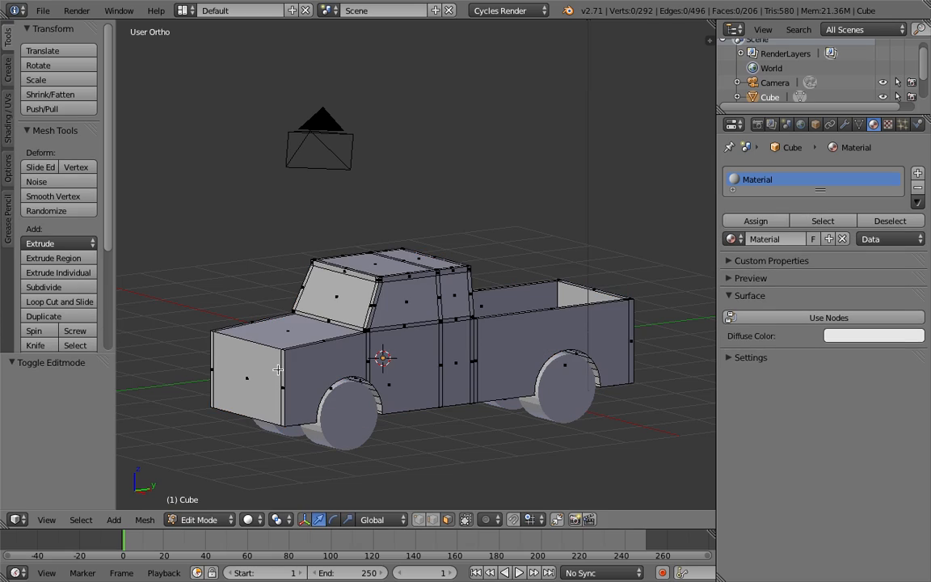
Select the whole truck body mesh and add a second material slot with a new material named Body
key(a)
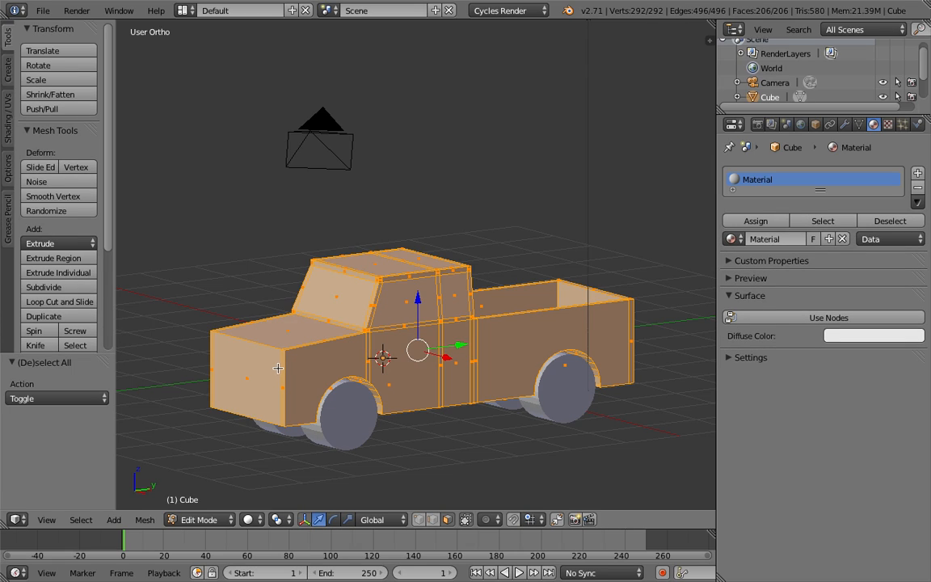
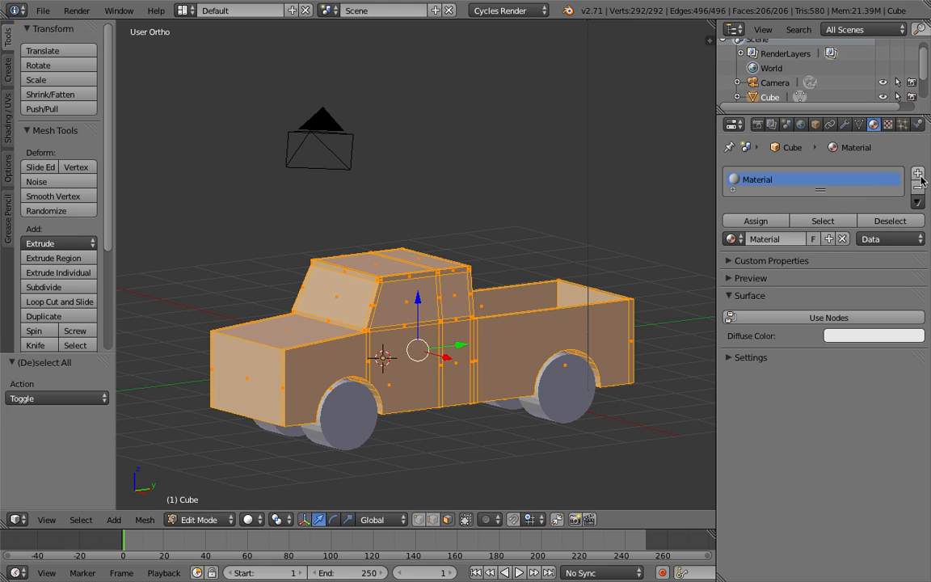
click(918, 173)
click(789, 241)
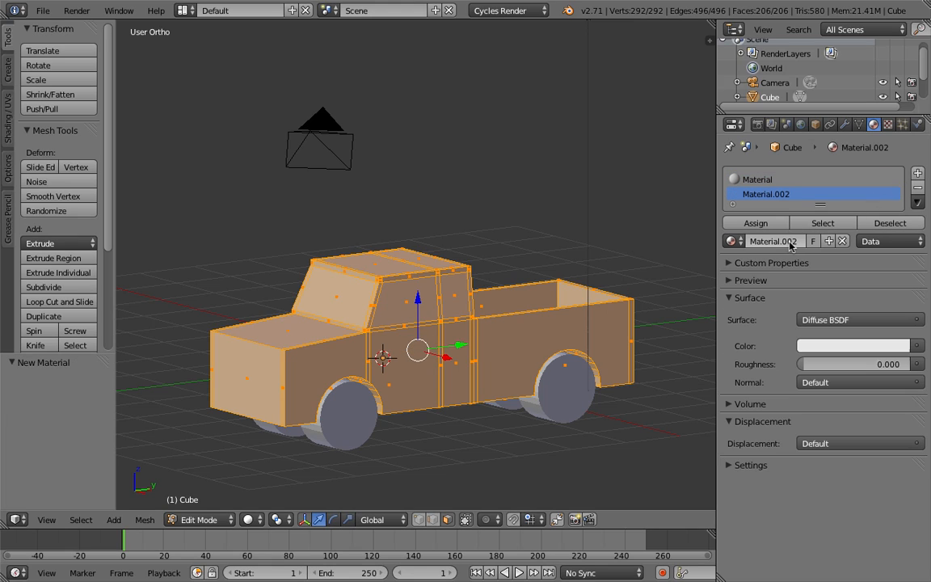
click(774, 241)
text(Body)
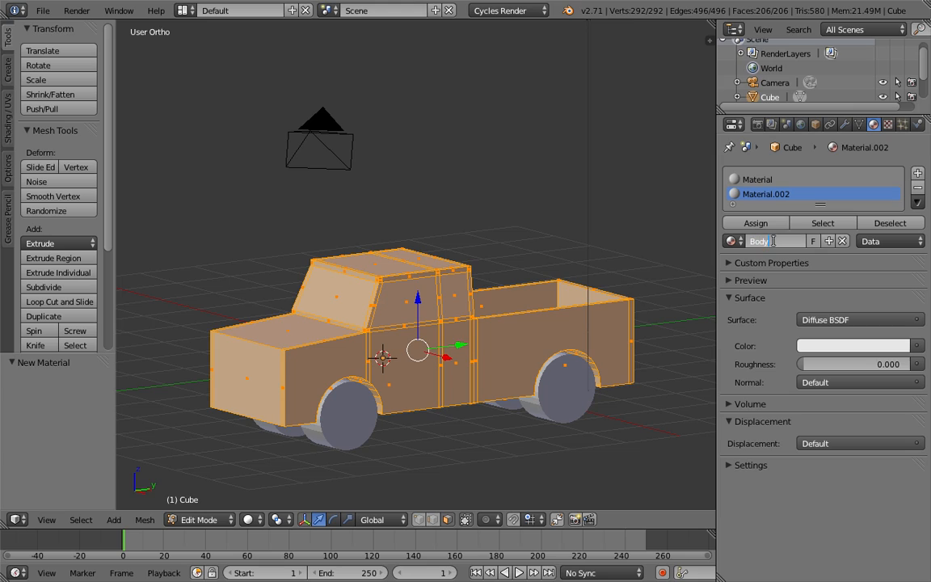
key(Return)
Set the Body material's colour to a dark blue of R 0.000, G 0.023, B 0.061
click(835, 345)
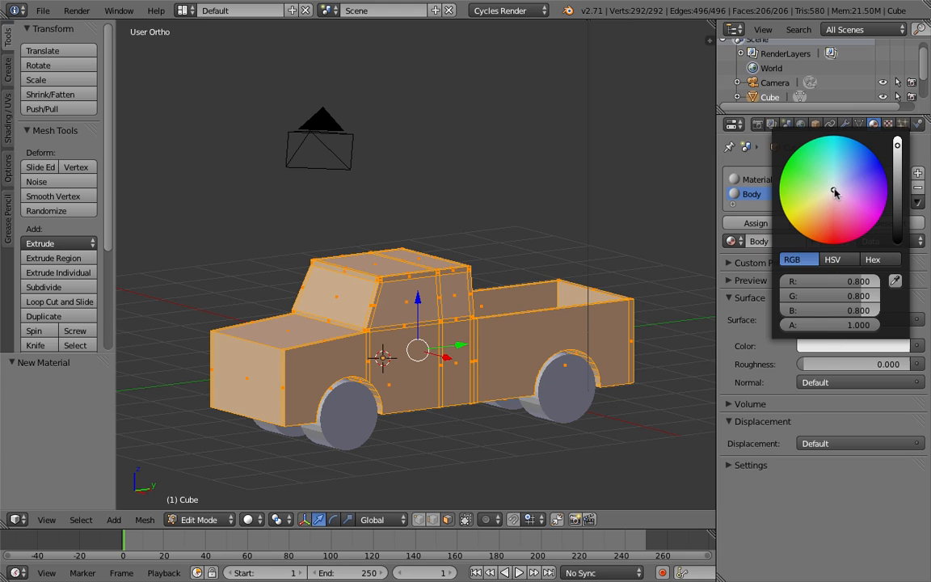
mouse_move(834, 193)
mouse_down()
mouse_move(878, 157)
mouse_move(863, 145)
mouse_move(883, 167)
mouse_move(869, 148)
mouse_up()
click(898, 214)
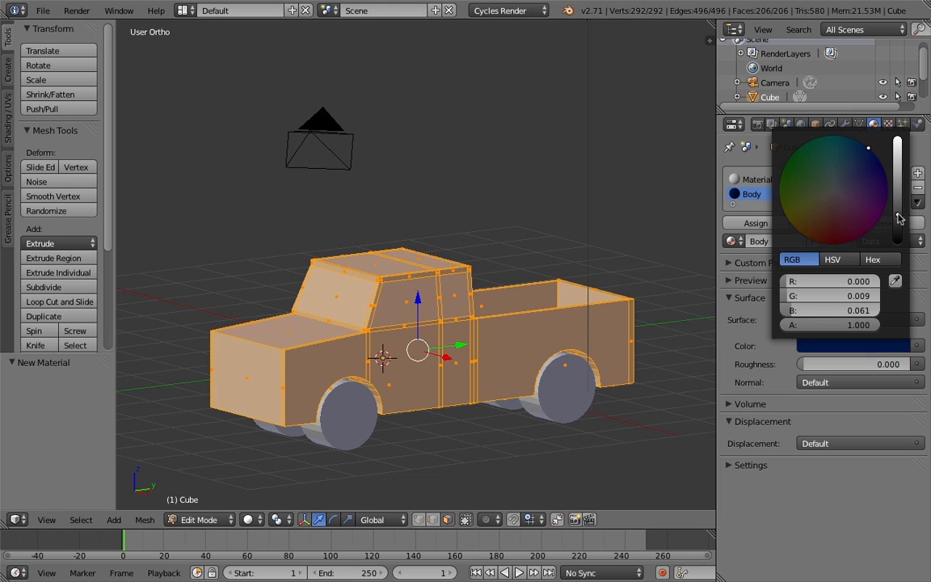
drag(869, 148, 865, 145)
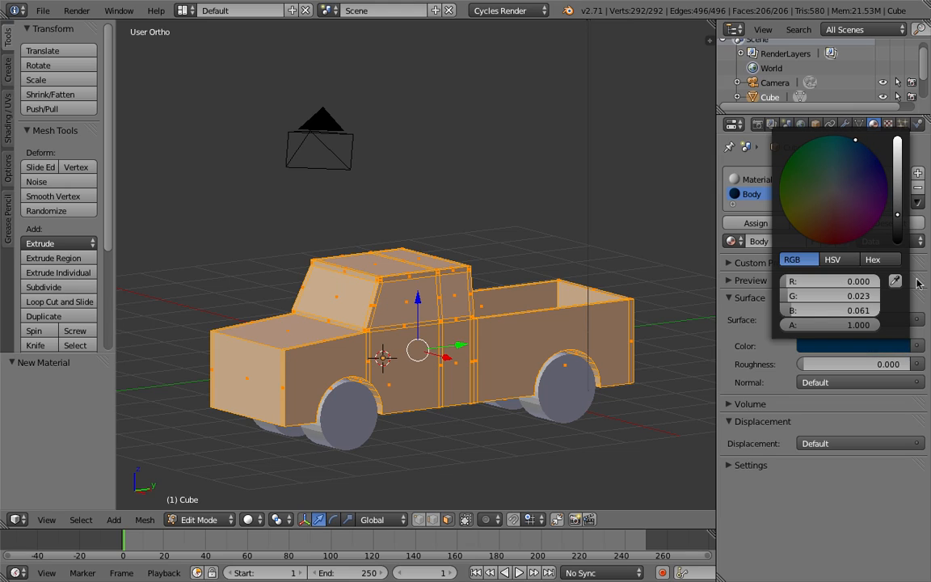
Switch the Body material to a Glossy BSDF surface with roughness 0.5 and assign it to all selected faces
click(825, 320)
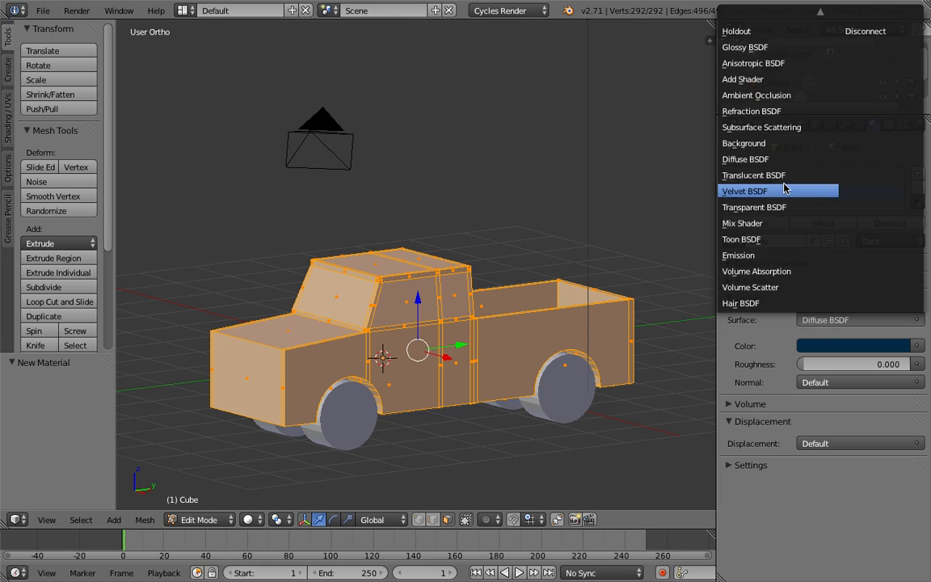
click(748, 48)
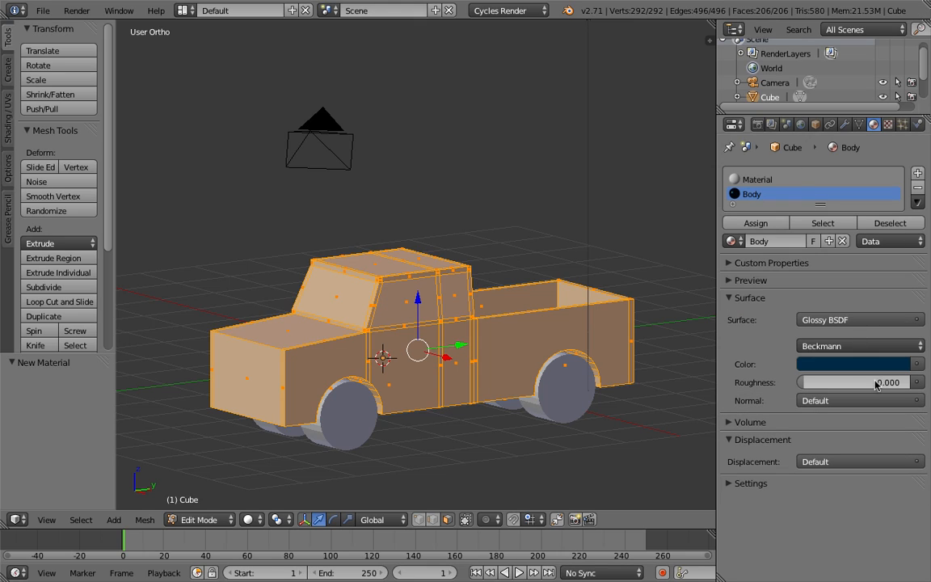
click(833, 383)
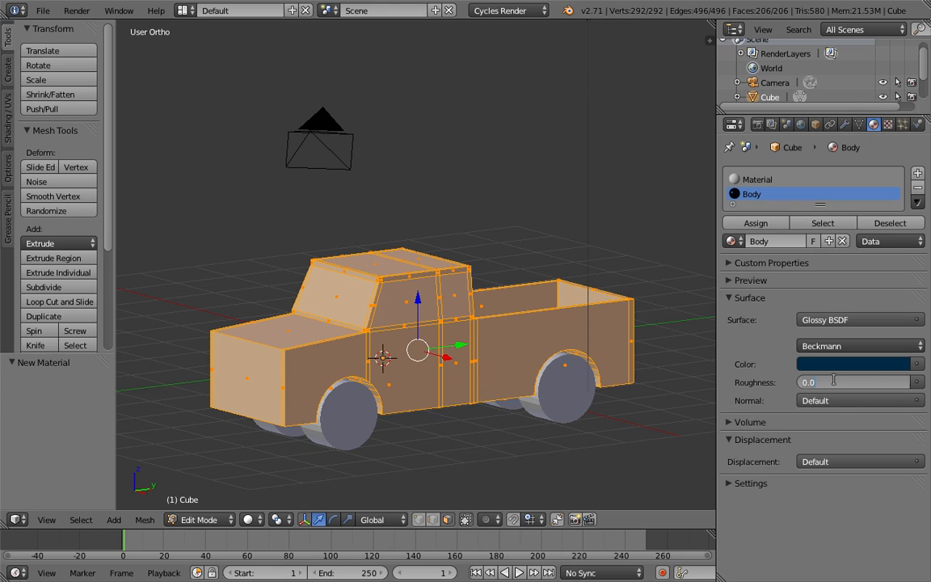
text(.5)
key(Return)
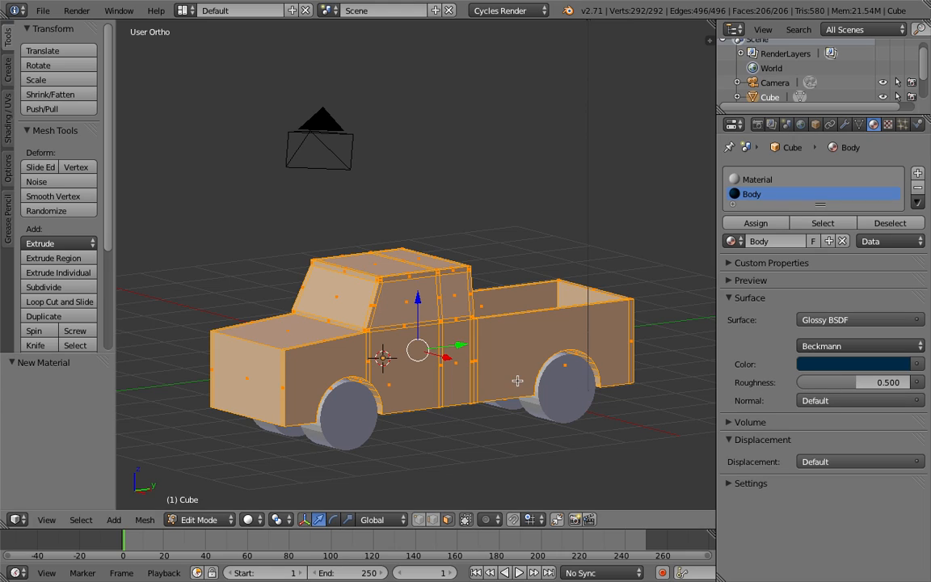
click(755, 223)
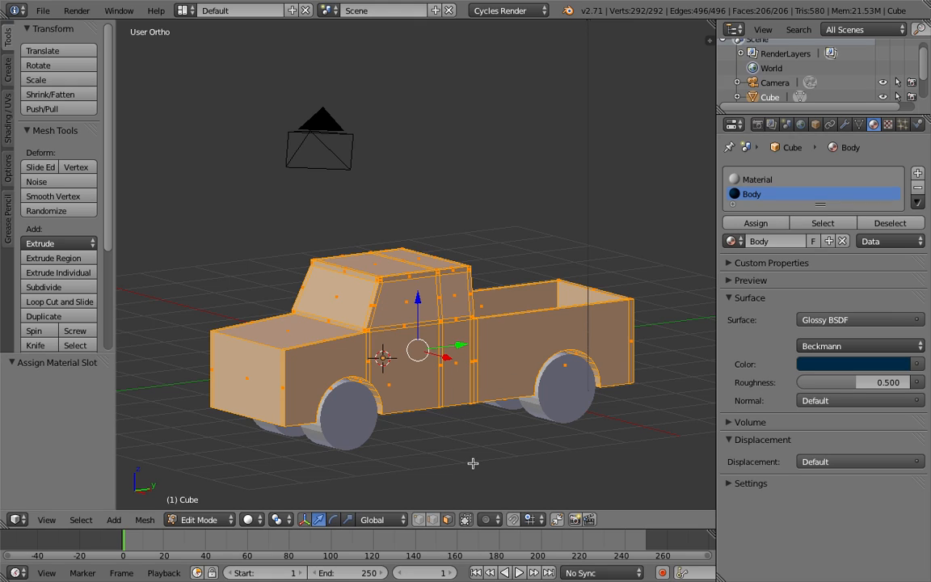
Deselect the mesh, preview the truck in rendered viewport shading, and return to solid shading
key(a)
click(251, 520)
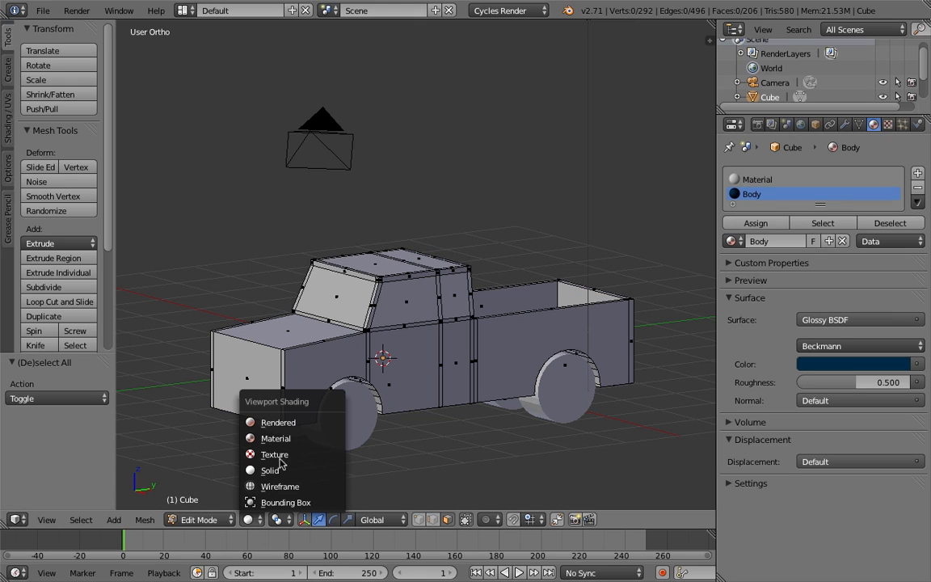
click(279, 423)
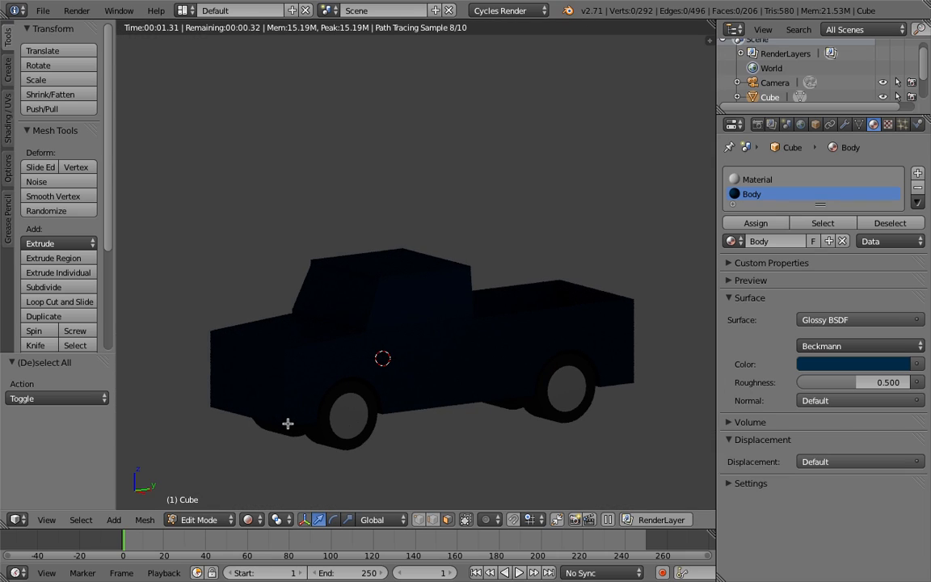
click(276, 520)
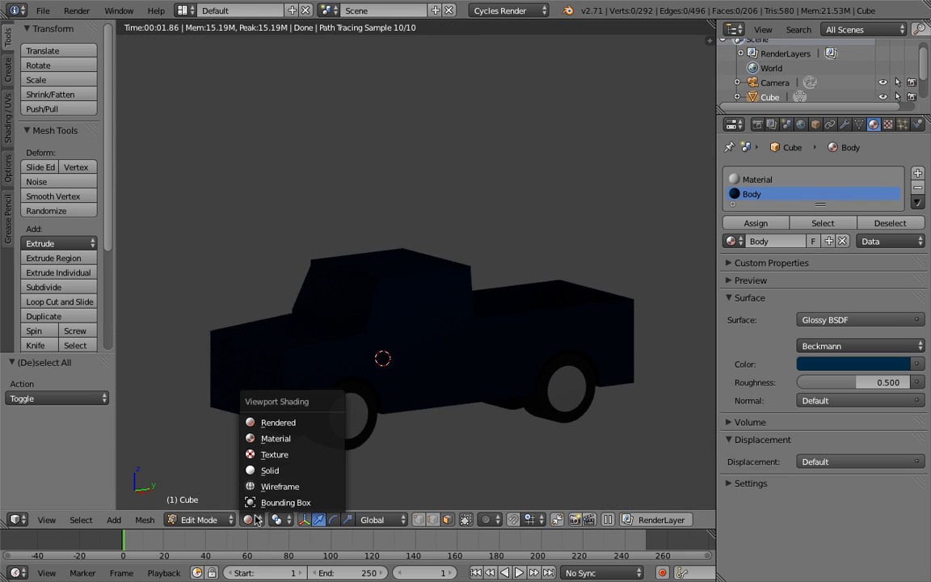
click(291, 449)
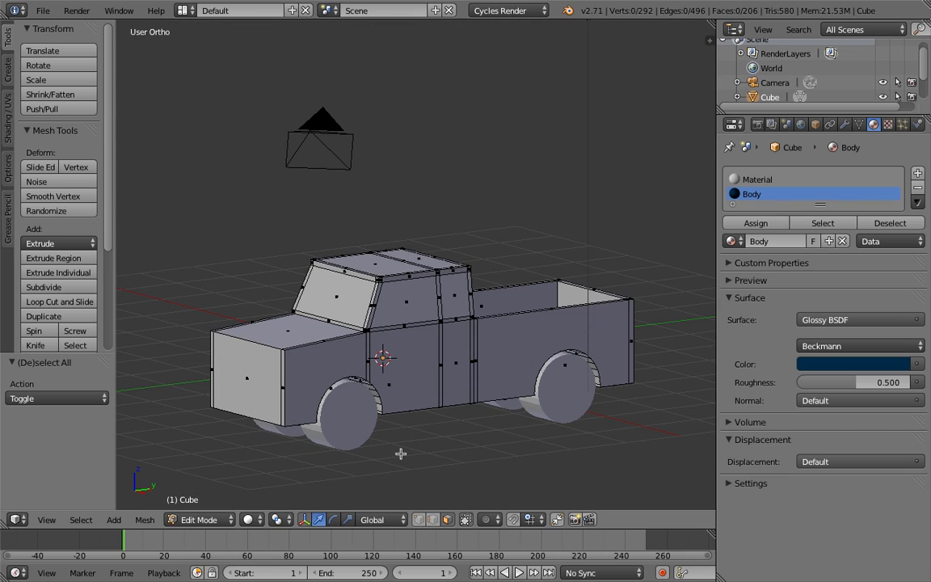
Leave mesh editing, add a plane, raise it above the truck and shift it about -5.177 along the Y axis
key(Tab)
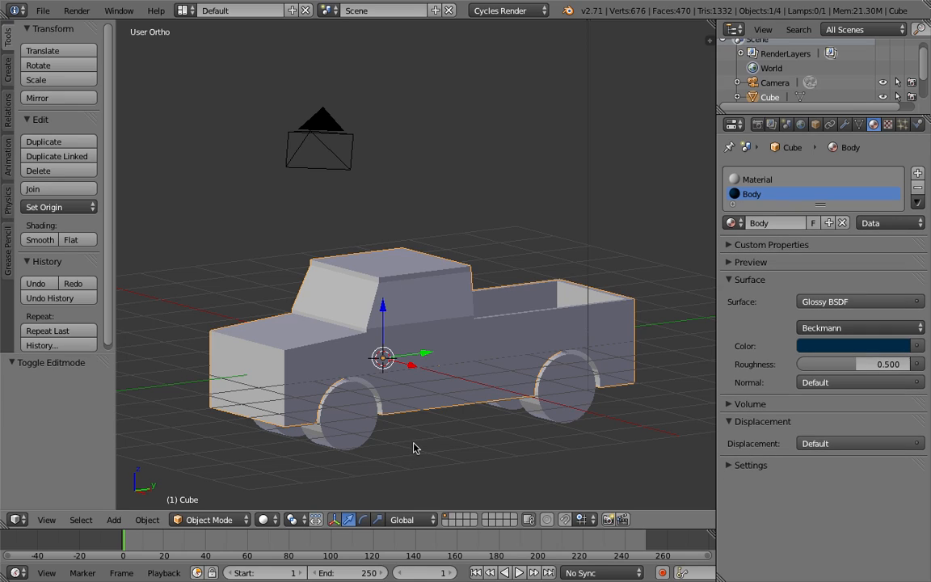
scroll(426, 446, down, 3)
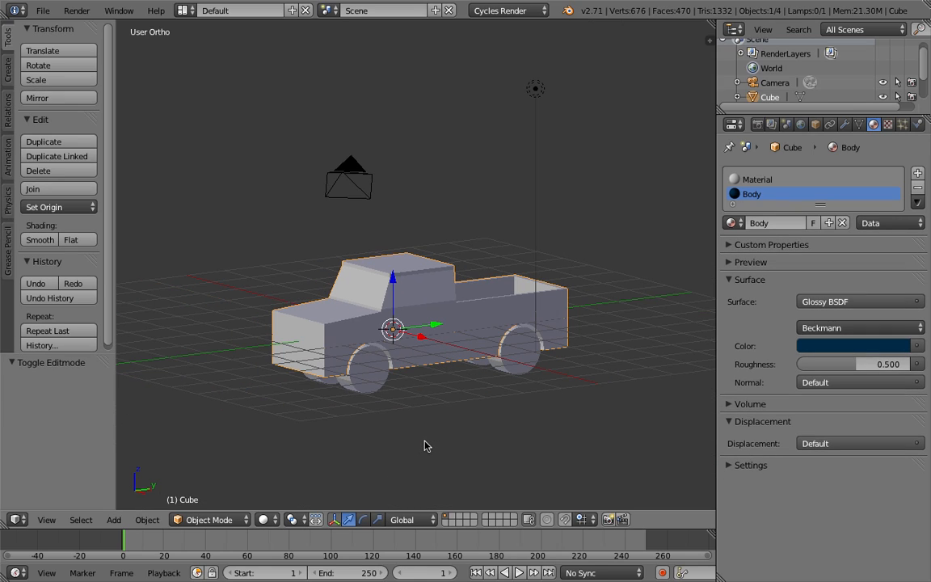
key(shift+a)
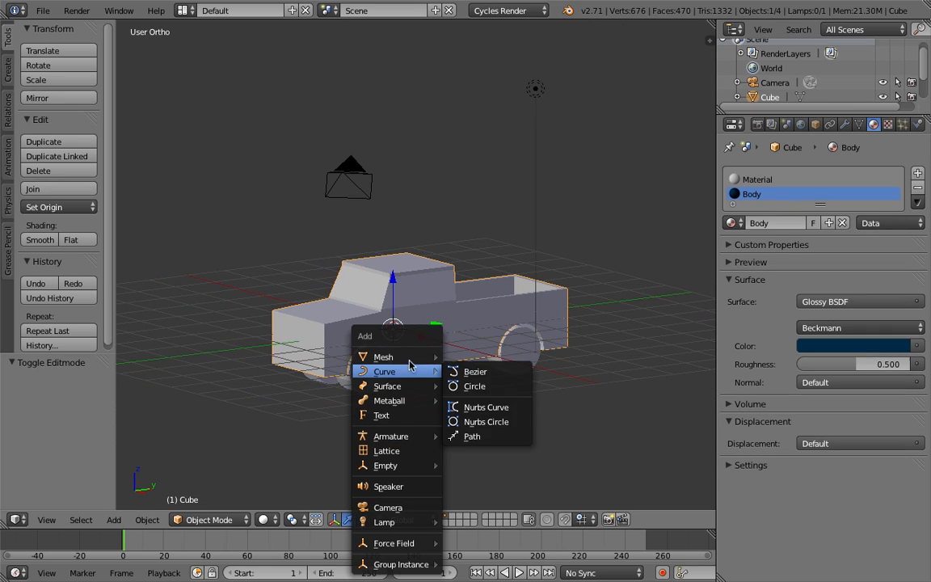
mouse_move(410, 363)
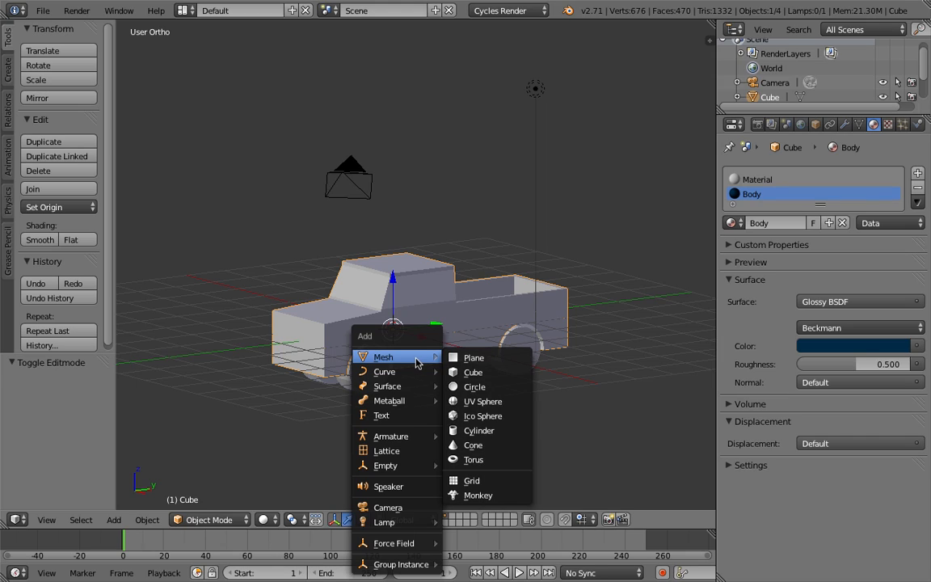
click(473, 357)
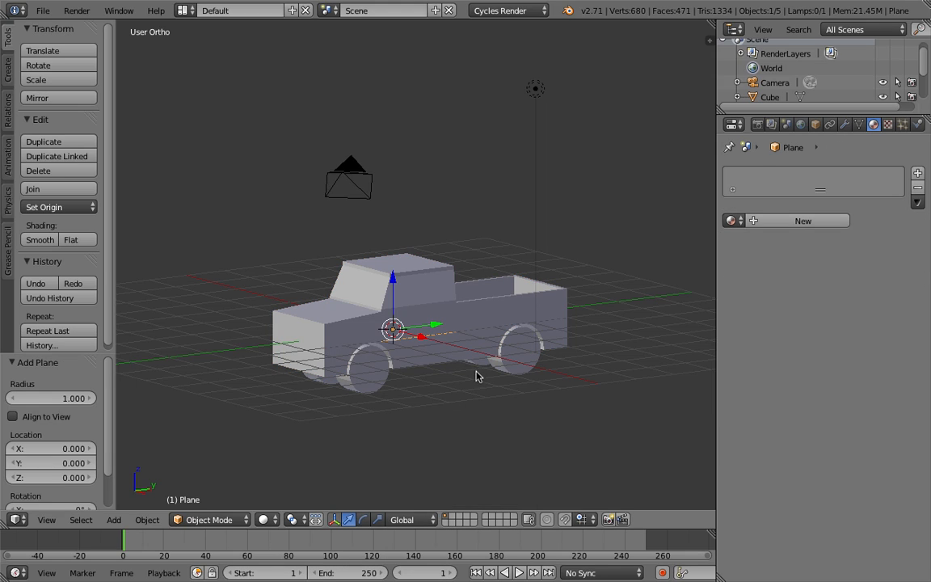
drag(391, 277, 234, 152)
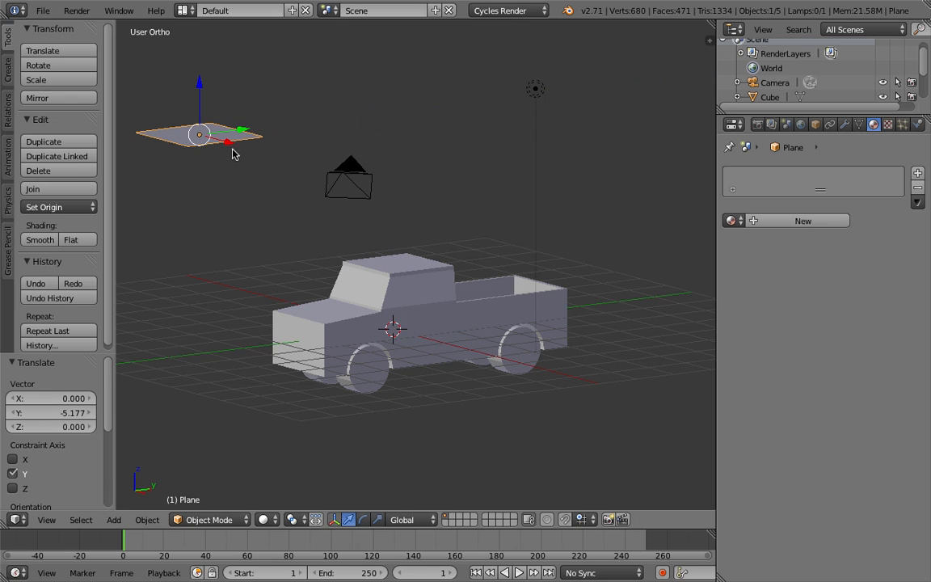
Move the plane about 5.415 along the X axis and scale it up by about 3.623
scroll(310, 215, up, 2)
scroll(308, 216, down, 4)
middle_drag(308, 217, 368, 254)
drag(467, 321, 636, 341)
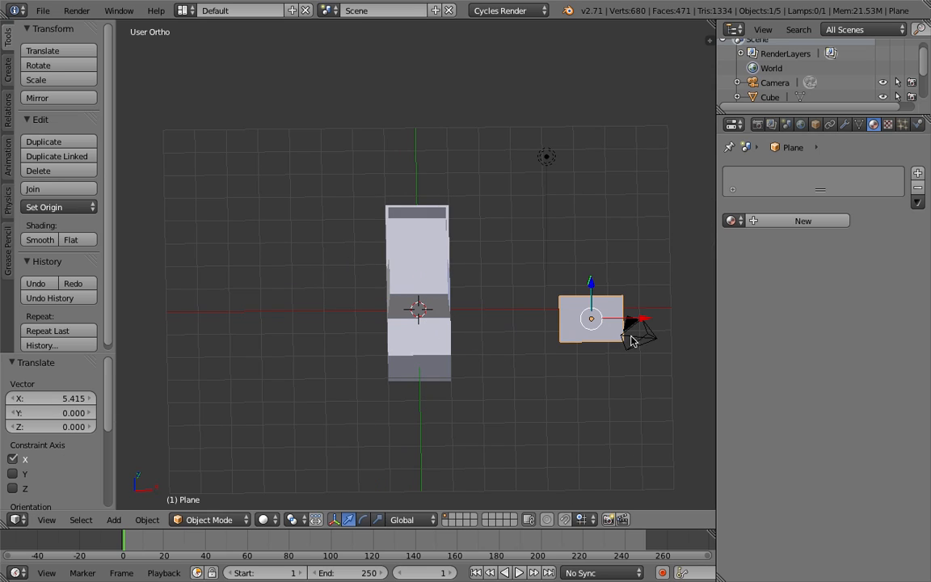
key(s)
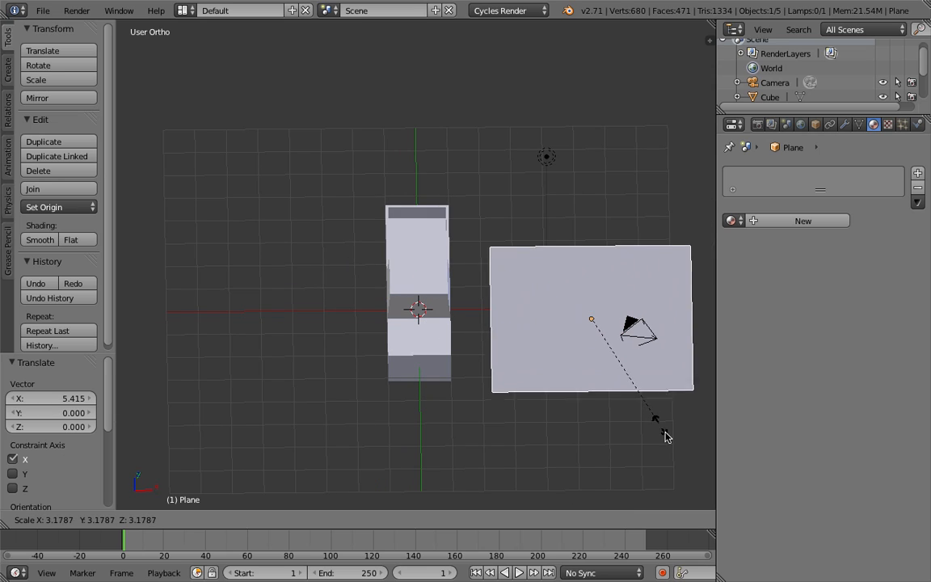
click(671, 432)
Tilt the enlarged plane towards the truck by rotating it about -18.573° in an oblique view
middle_drag(670, 432, 472, 367)
key(r)
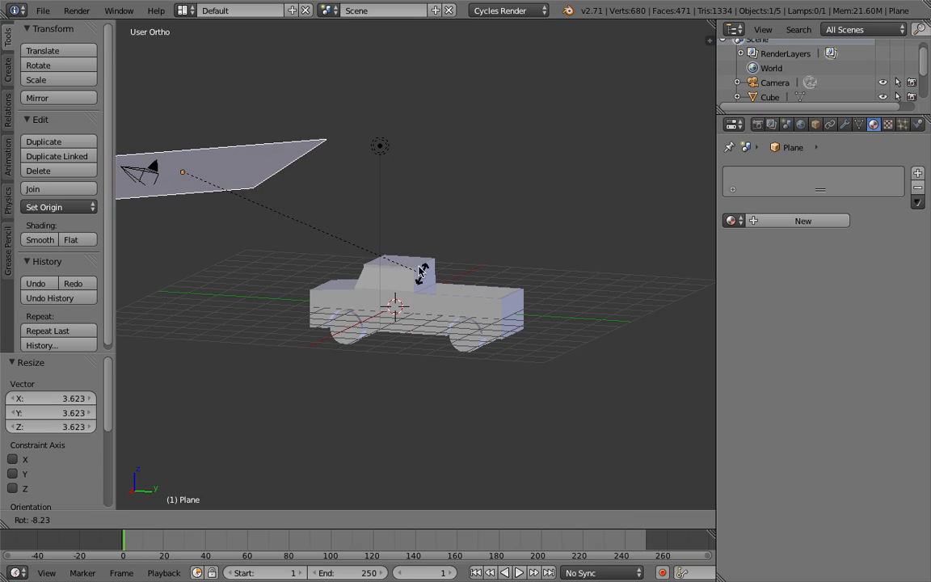
click(353, 207)
middle_drag(263, 290, 343, 312)
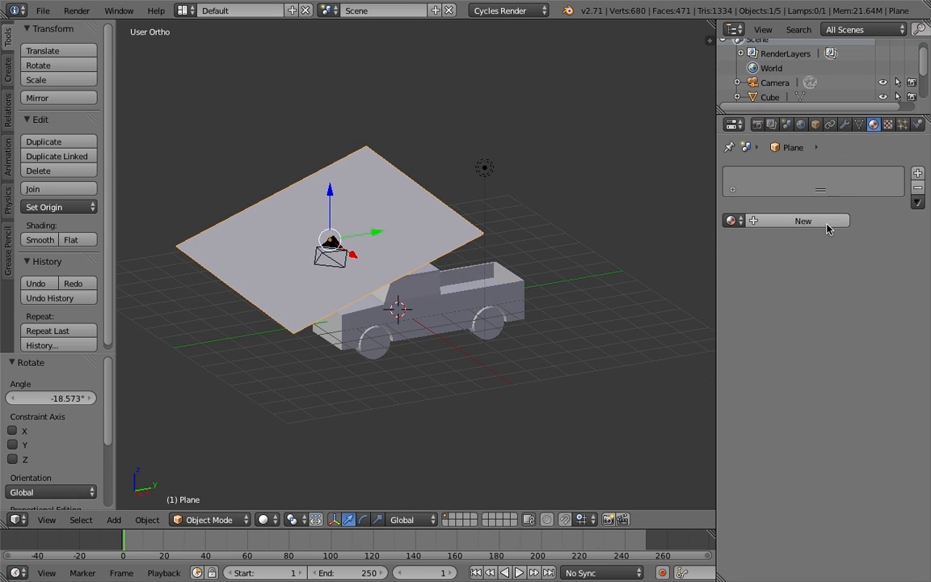
Give the plane a new material with an Emission surface of strength 10
click(919, 175)
click(802, 221)
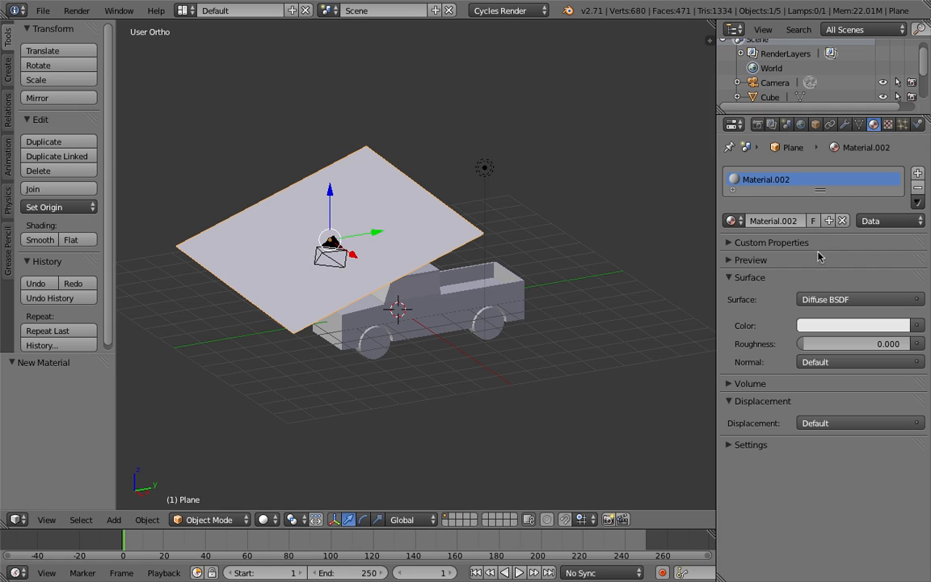
click(831, 300)
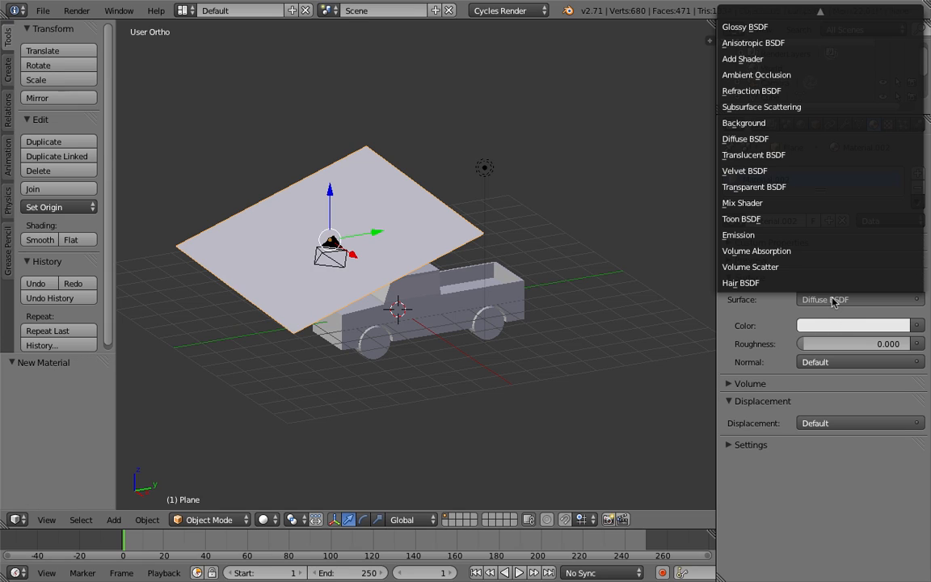
click(771, 236)
click(890, 344)
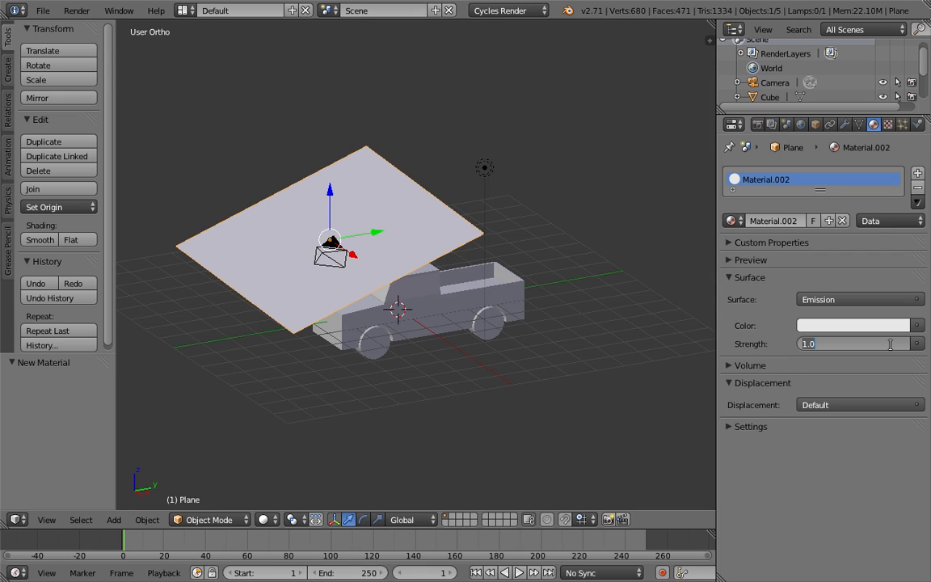
text(10)
key(Return)
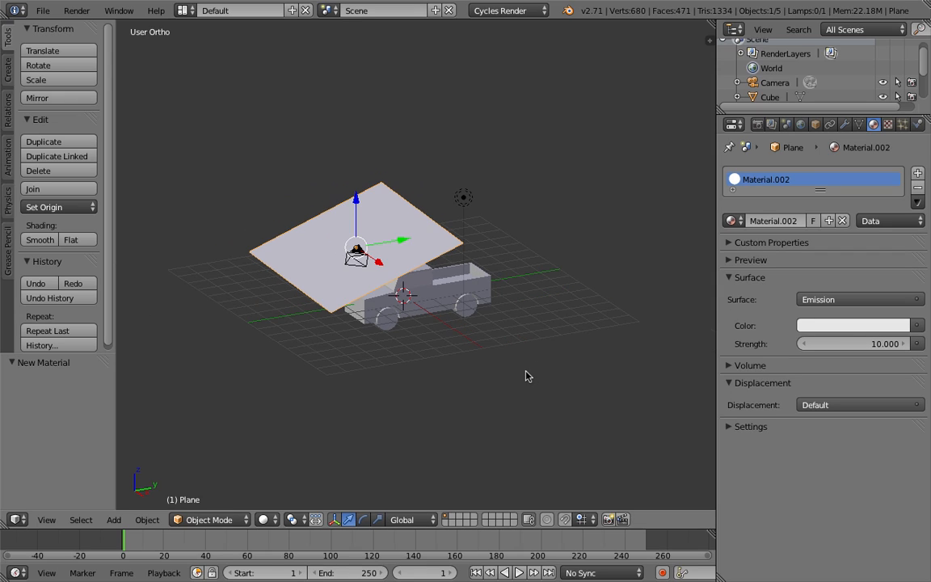
Preview the truck's materials under the emissive plane in Rendered shading from a low side angle, and return to Solid shading
key(KP_1)
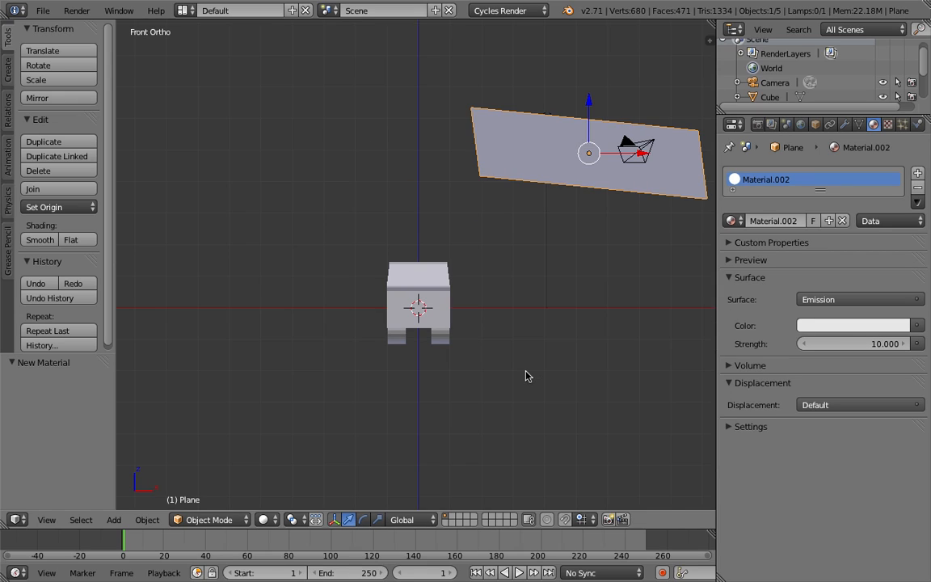
scroll(528, 365, down, 5)
scroll(528, 365, up, 11)
mouse_move(531, 370)
middle_down()
mouse_move(588, 394)
mouse_move(572, 408)
mouse_move(579, 418)
mouse_move(540, 405)
middle_up()
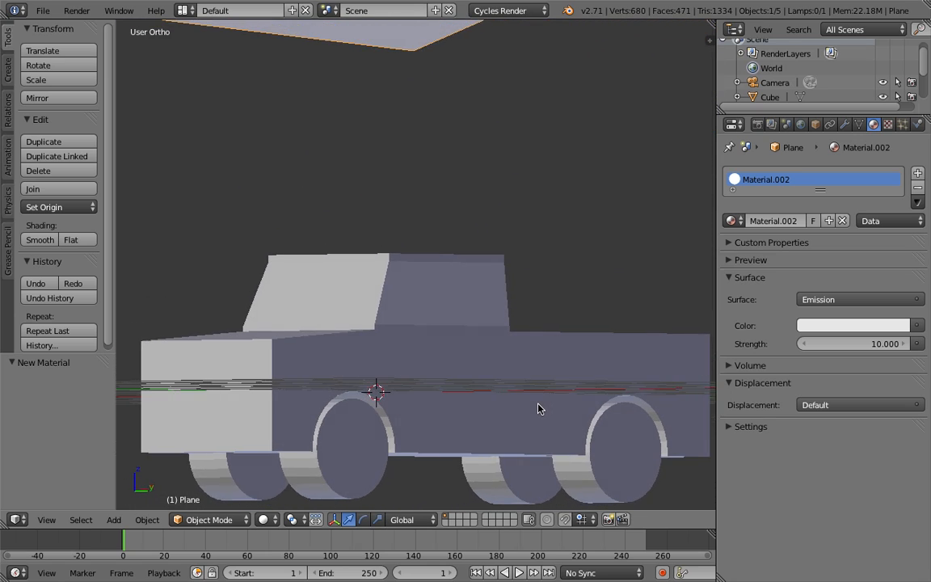
click(265, 520)
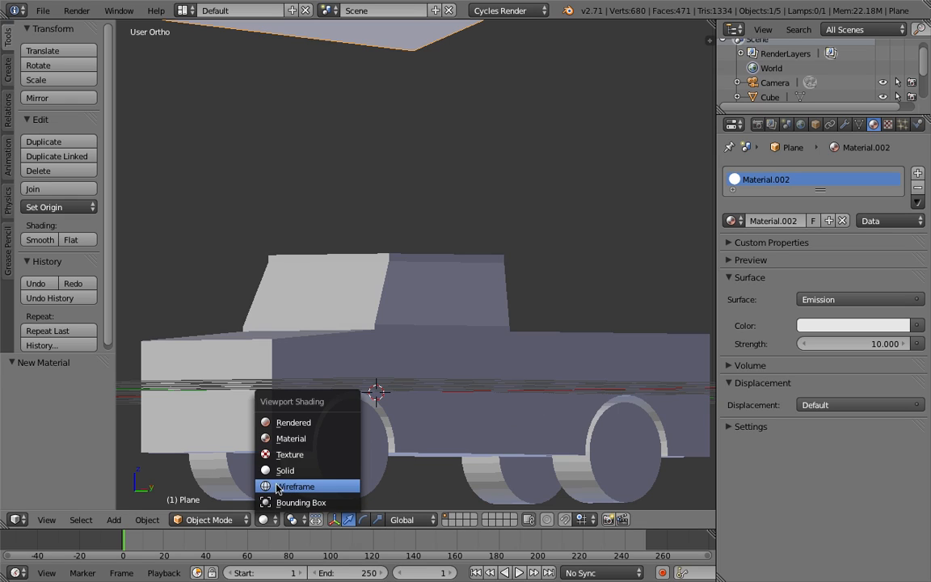
click(298, 423)
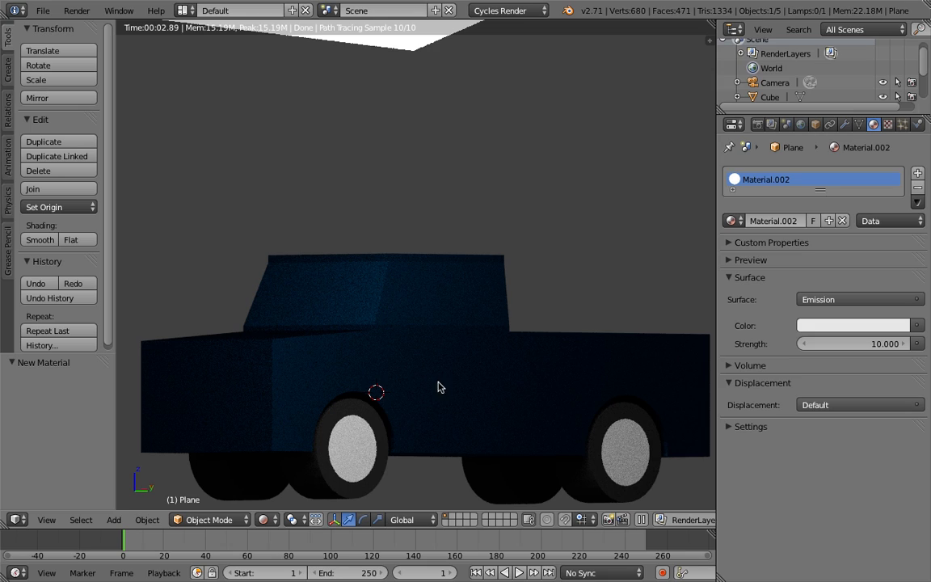
click(265, 520)
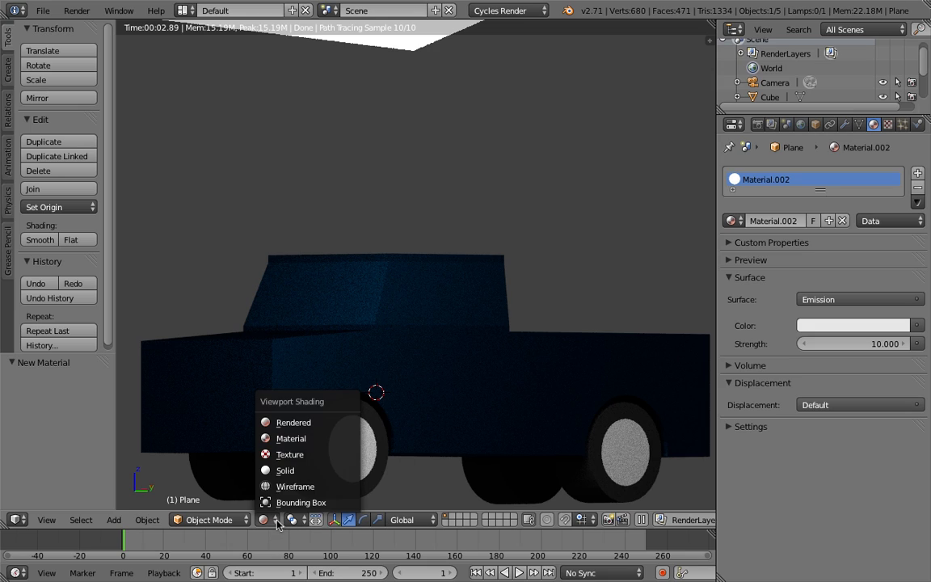
click(303, 472)
key(Tab)
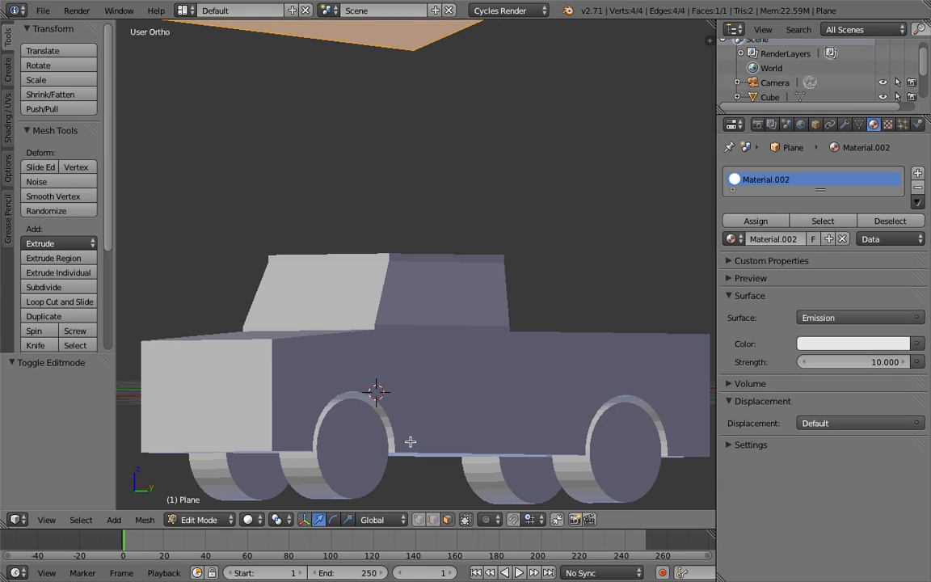
key(Tab)
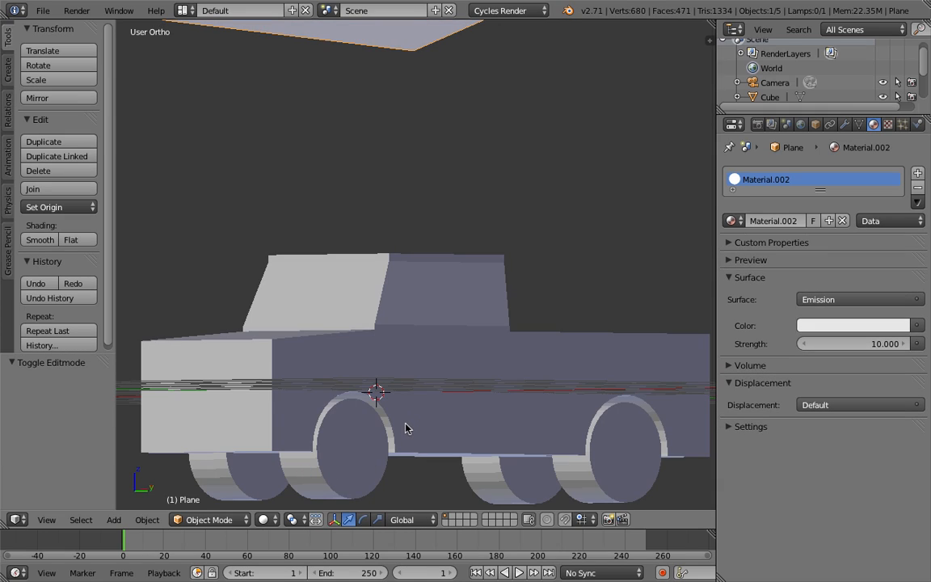
Open the truck body for mesh editing and hide the emissive plane that blocks the cab
right_click(397, 367)
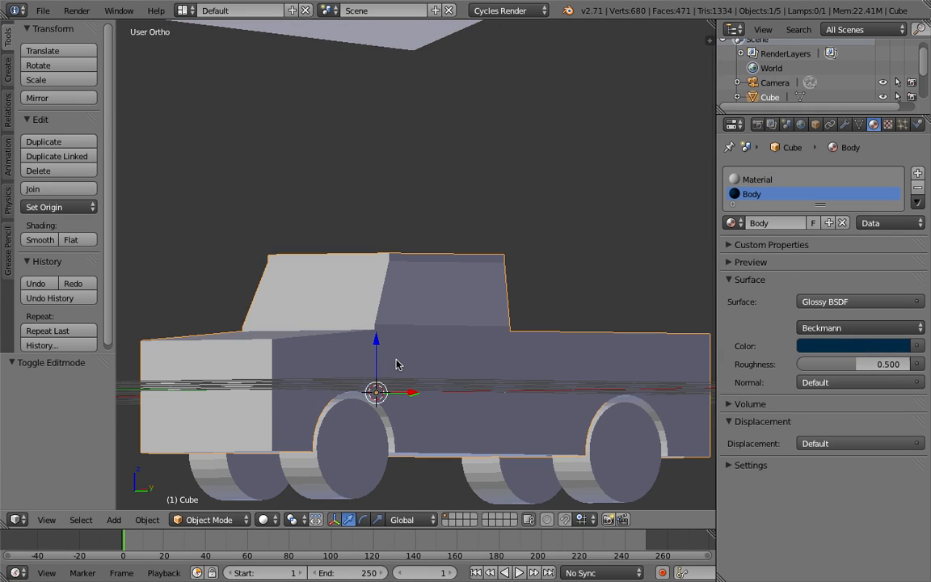
key(Tab)
mouse_move(484, 424)
middle_down()
mouse_move(475, 437)
mouse_move(490, 441)
middle_up()
scroll(452, 421, up, 3)
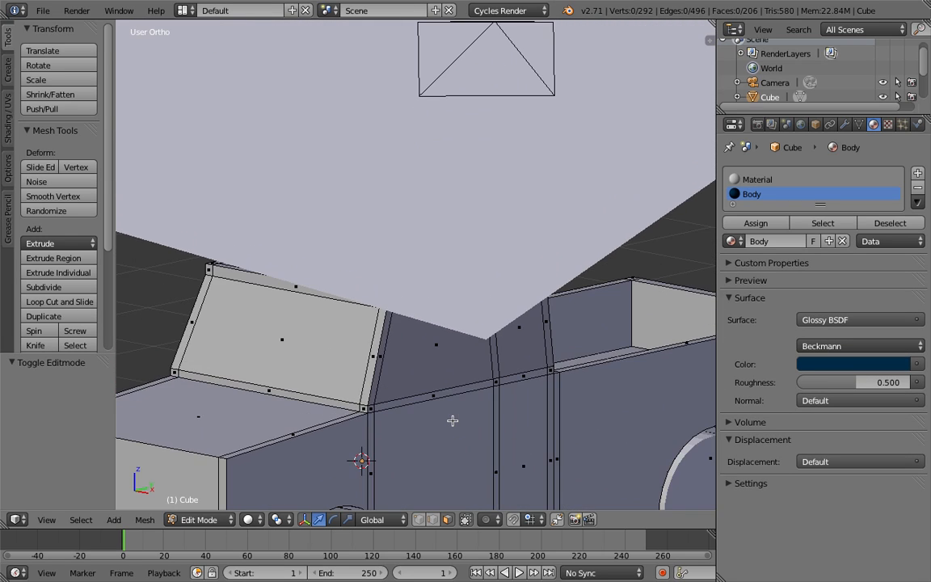
scroll(452, 419, down, 1)
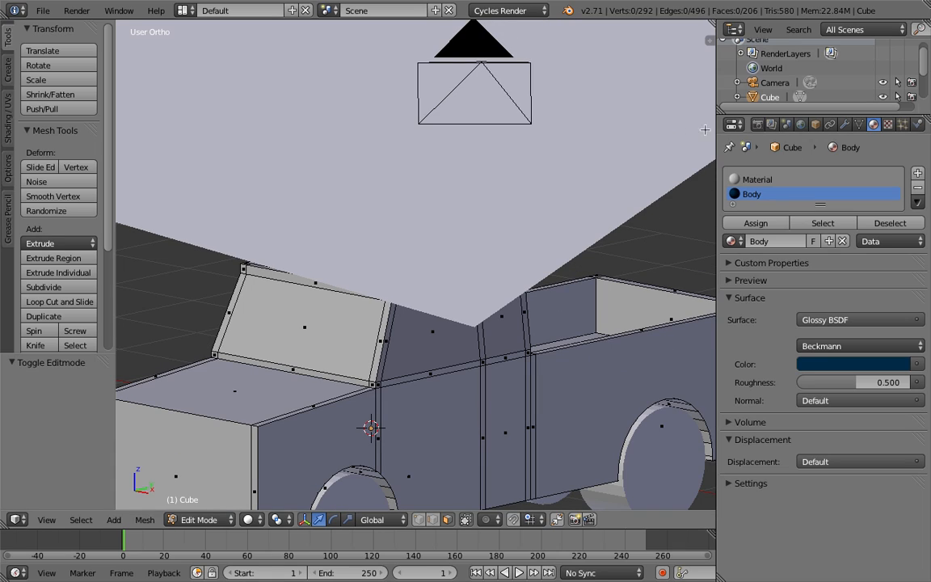
drag(921, 72, 928, 100)
click(884, 94)
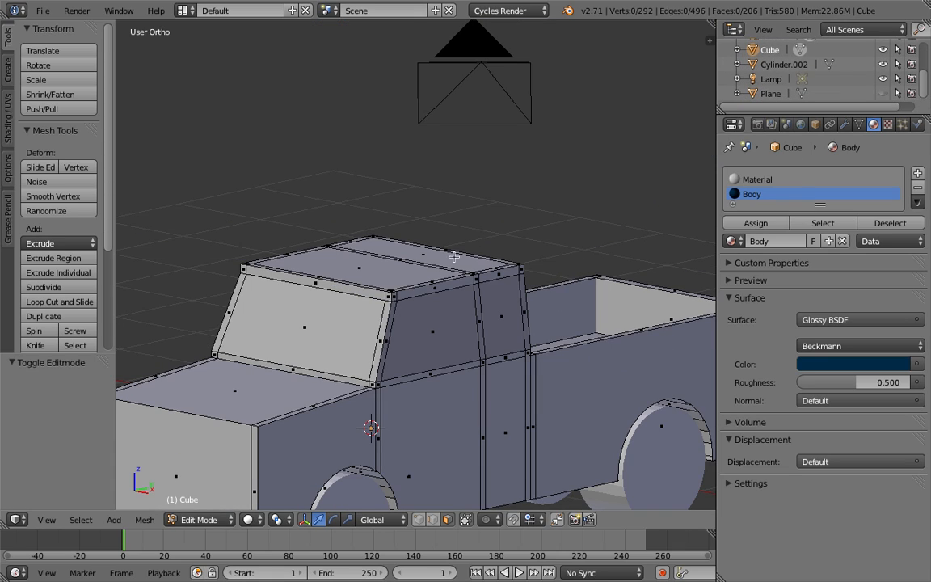
Select the six window faces around the cab: the windshield, the side windows and the rear window
right_click(314, 309)
middle_drag(472, 343, 361, 343)
shift+right_click(433, 332)
shift+right_click(409, 321)
middle_drag(468, 320, 300, 326)
shift+right_click(466, 332)
shift+right_click(542, 315)
middle_drag(540, 333, 297, 326)
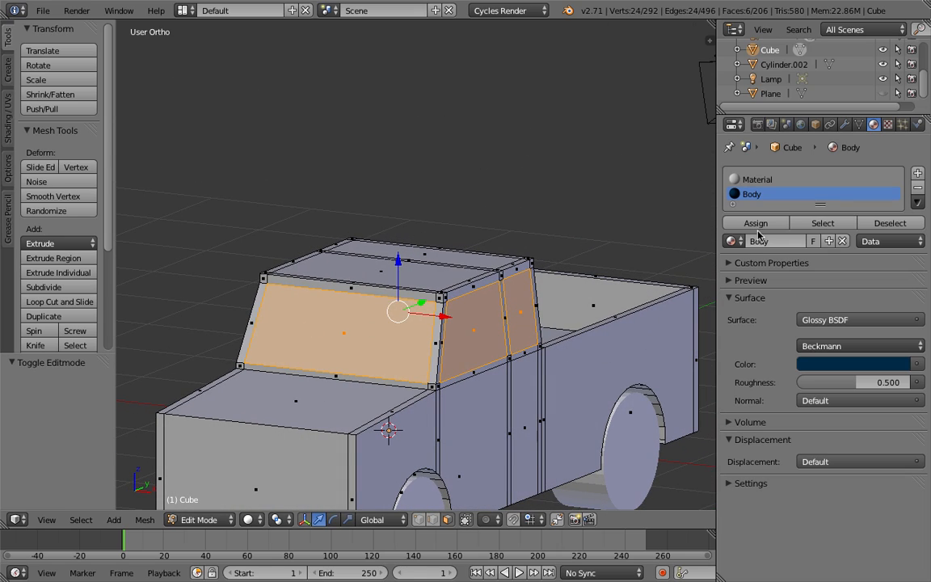
Add a new material named Glass to the truck body and set its surface to Glass BSDF
click(918, 173)
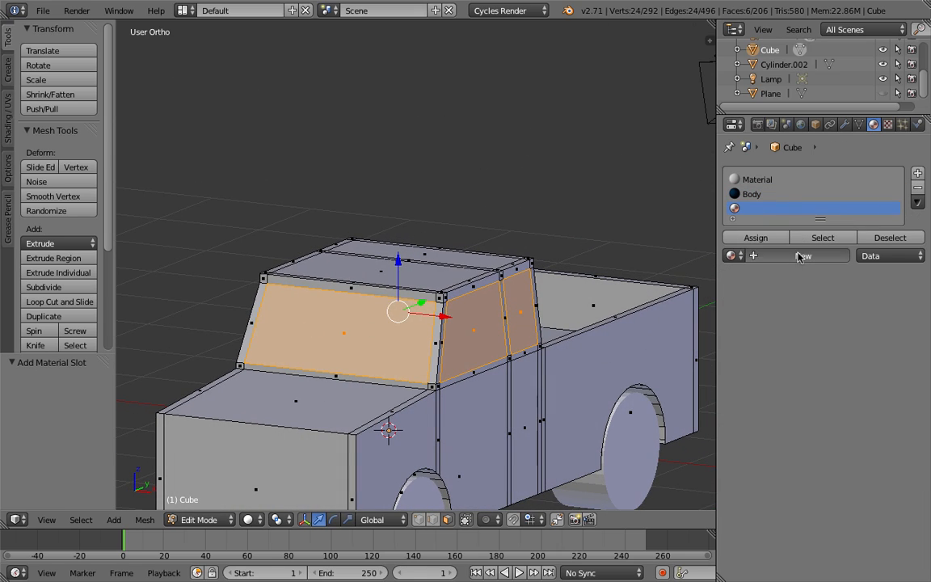
click(776, 255)
text(Glass)
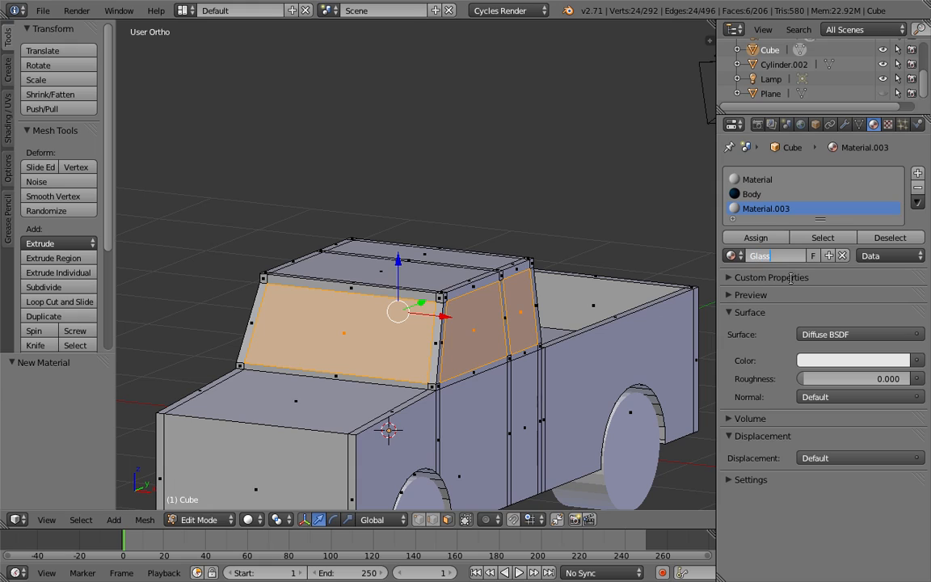
key(Return)
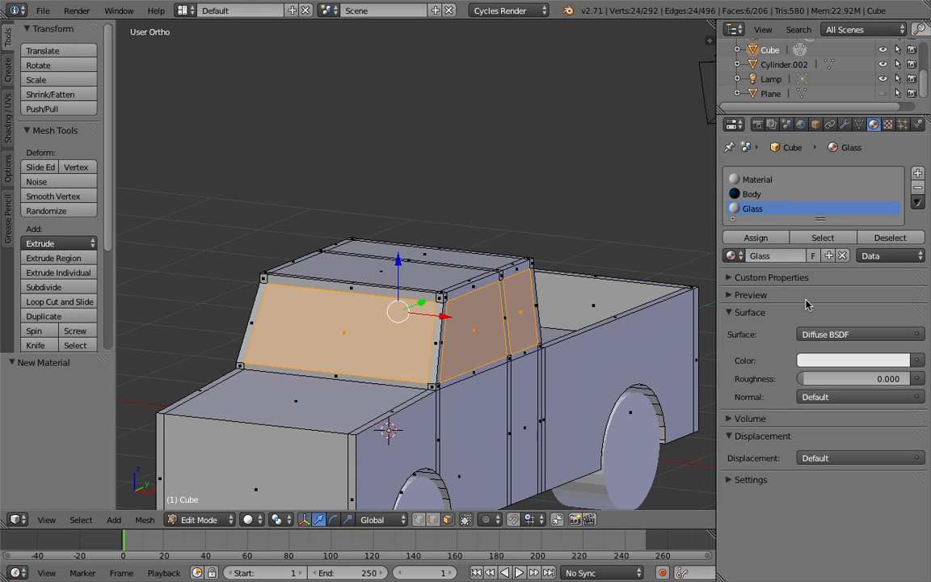
click(846, 333)
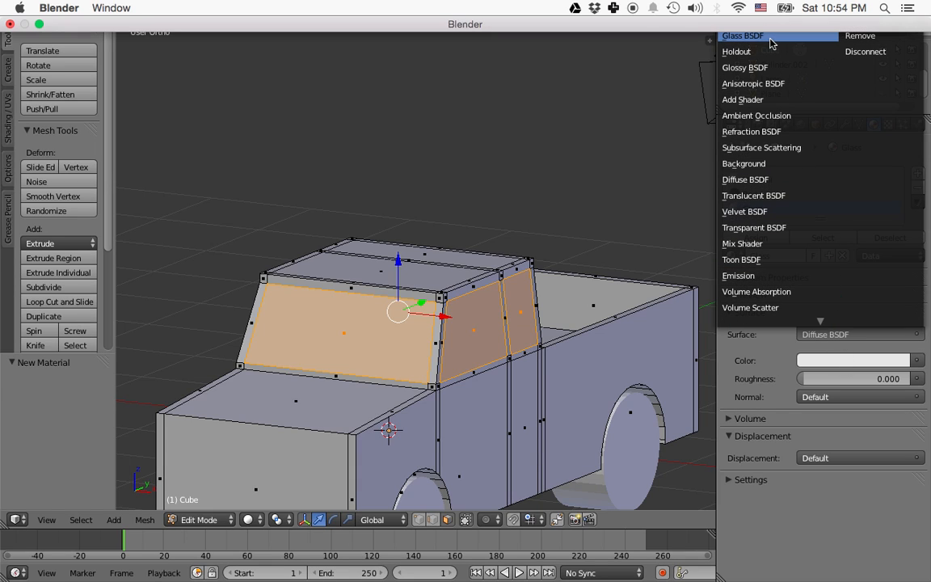
click(725, 36)
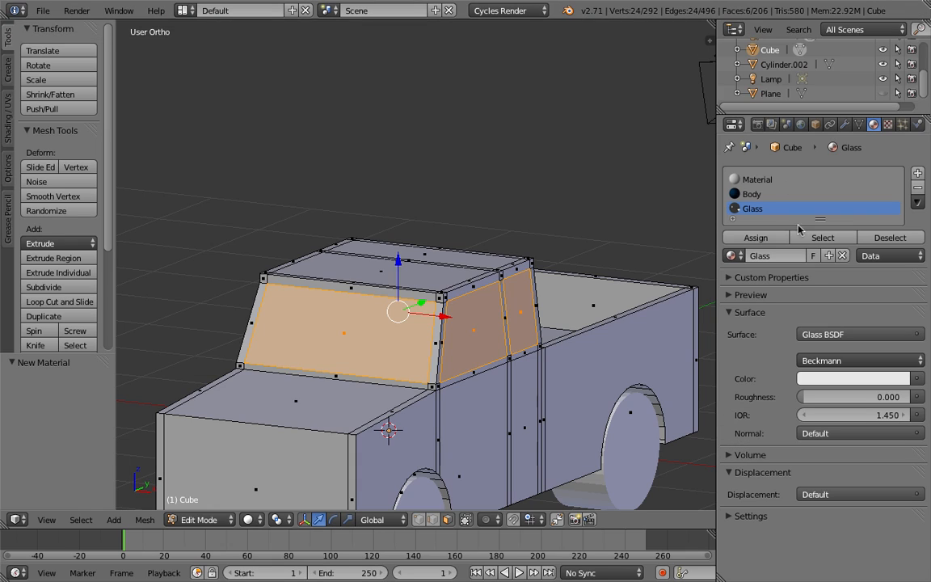
Set the Glass material's roughness to 0.1 and its IOR to 2
click(878, 397)
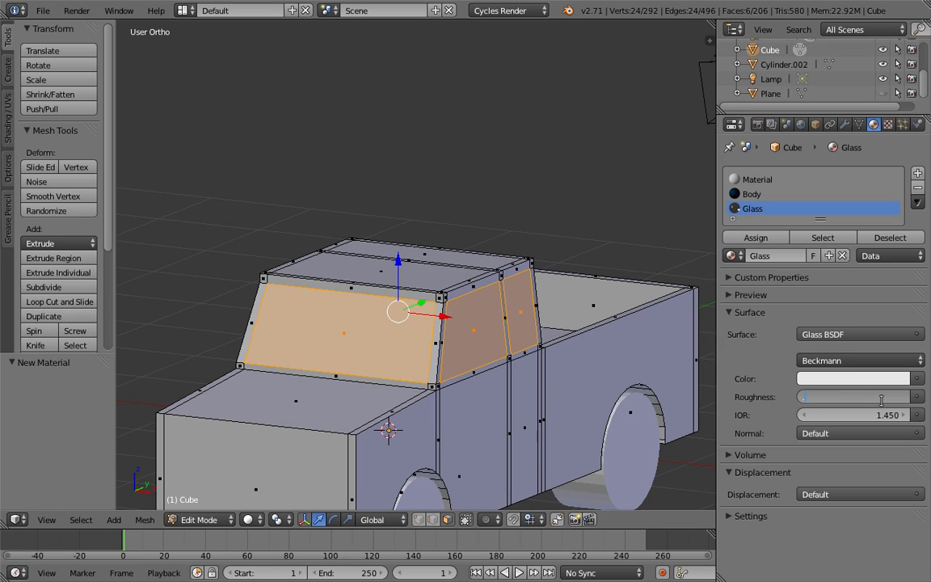
text(.1)
key(Return)
click(886, 416)
text(2)
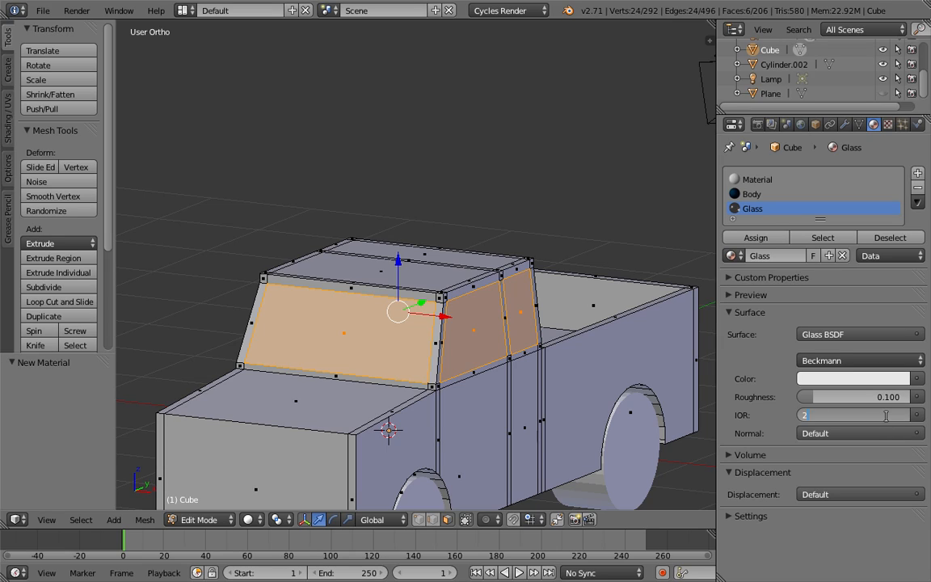
key(Return)
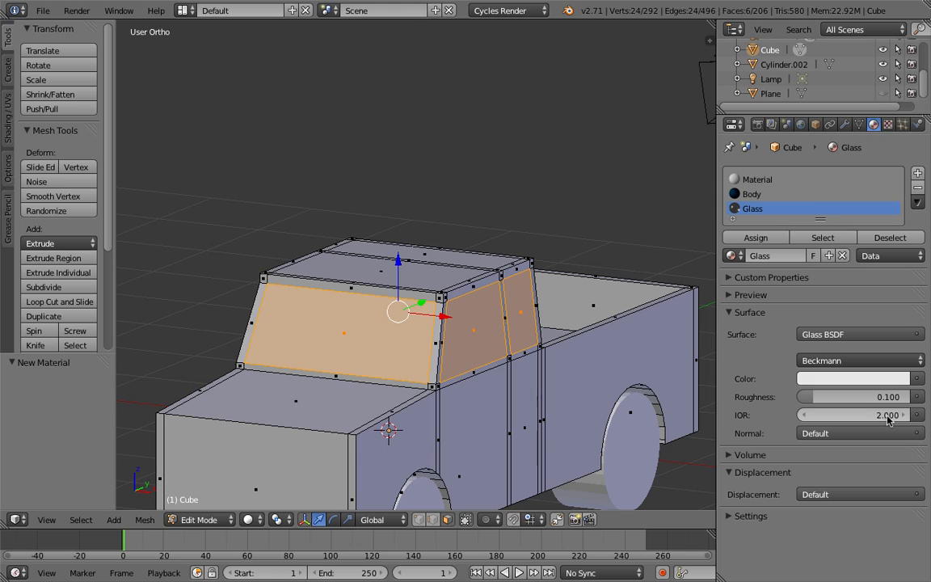
Colour the Glass material light blue with R 0.000, G 0.529 and B 0.800
click(834, 378)
drag(854, 230, 843, 169)
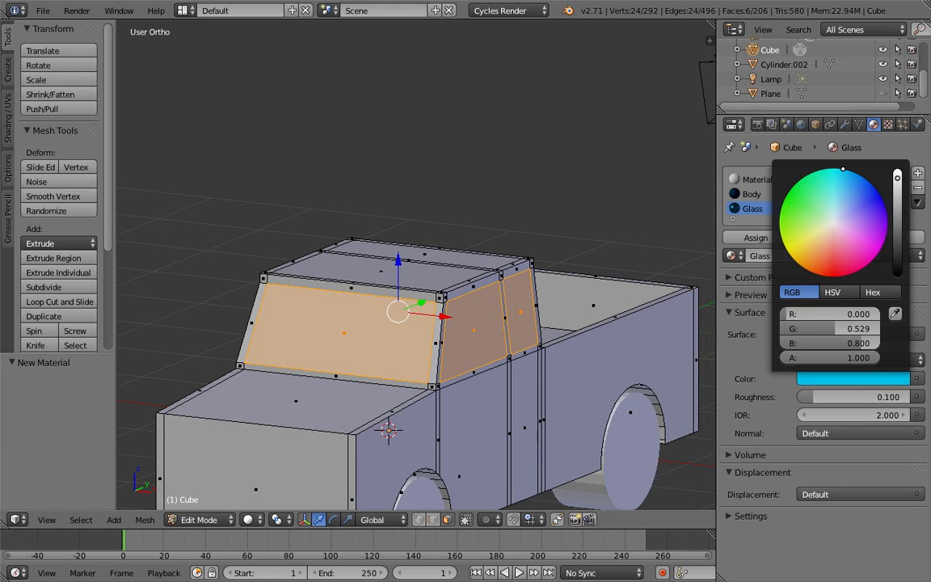
middle_drag(679, 432, 644, 411)
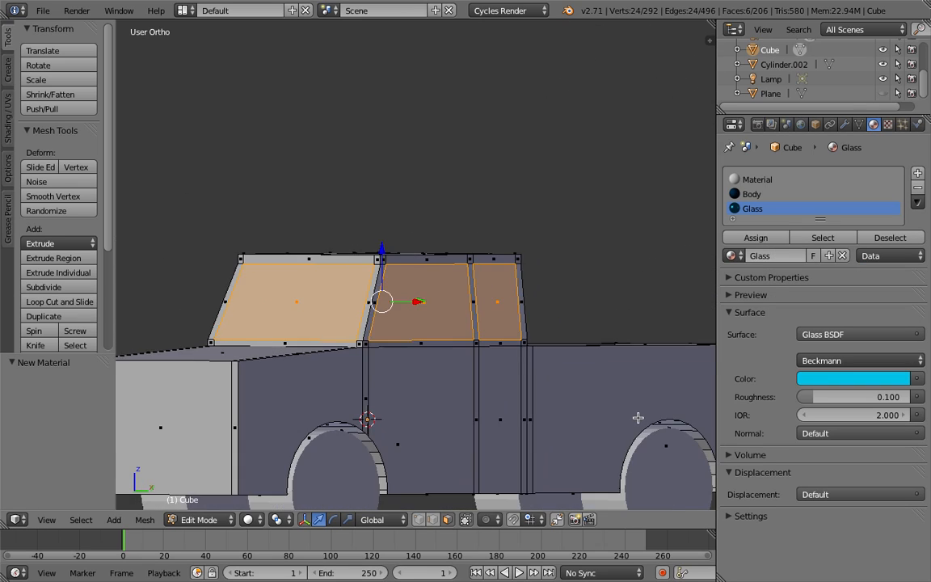
scroll(638, 417, down, 2)
middle_drag(639, 410, 634, 423)
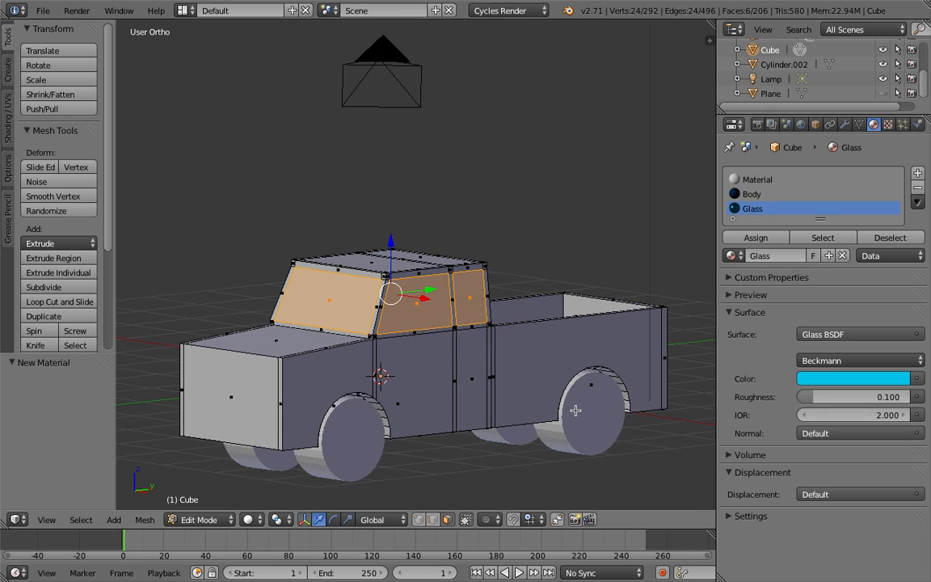
Unhide the emissive plane, check the camera's view and leave the truck's mesh editing
click(883, 94)
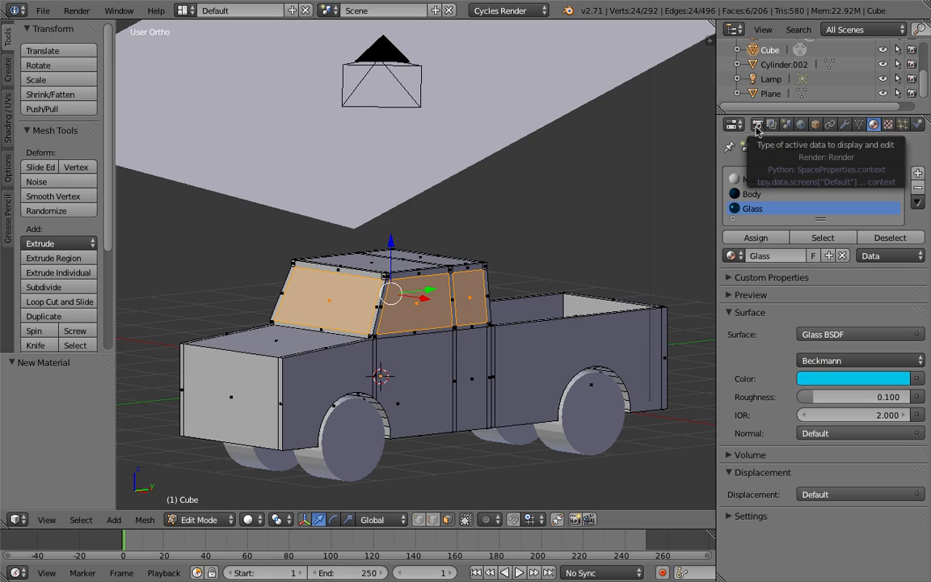
key(KP_0)
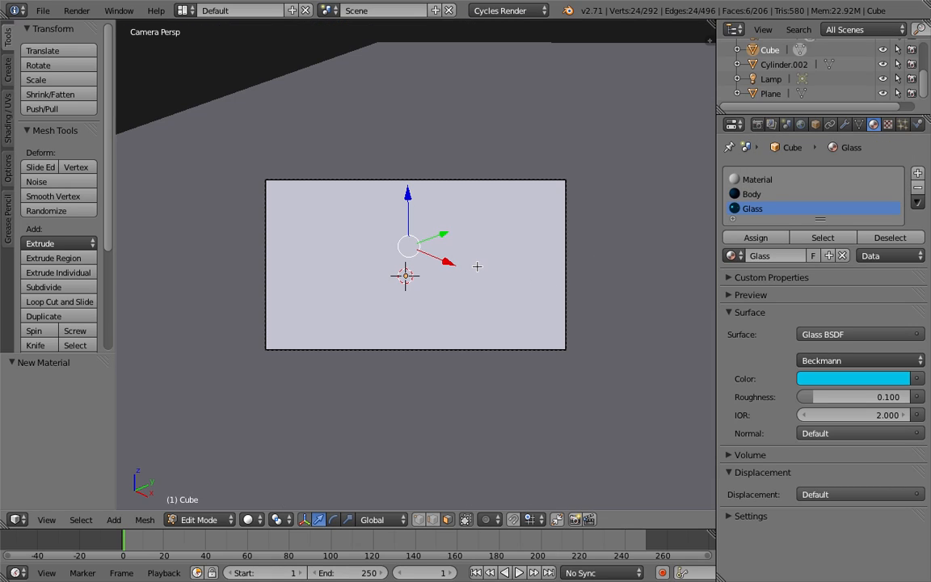
key(KP_0)
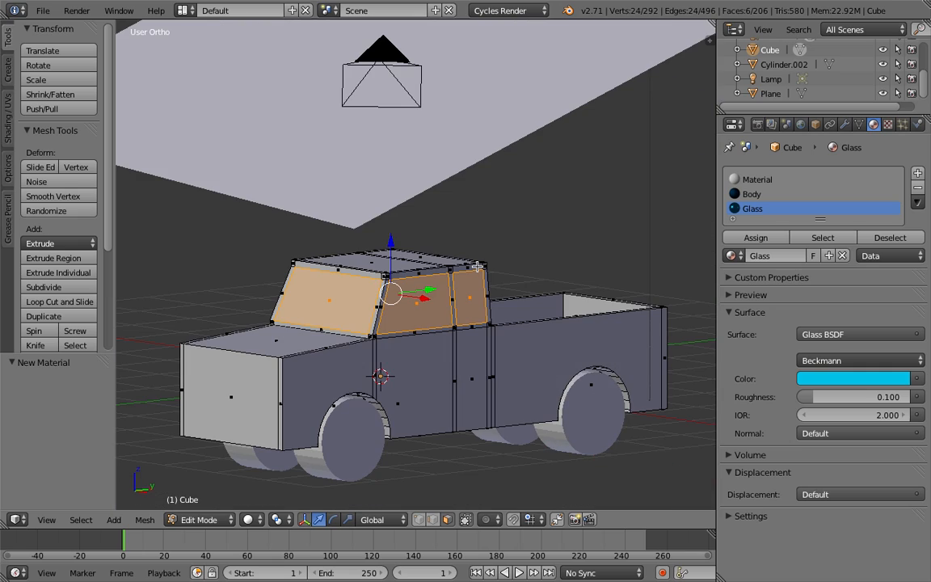
key(Tab)
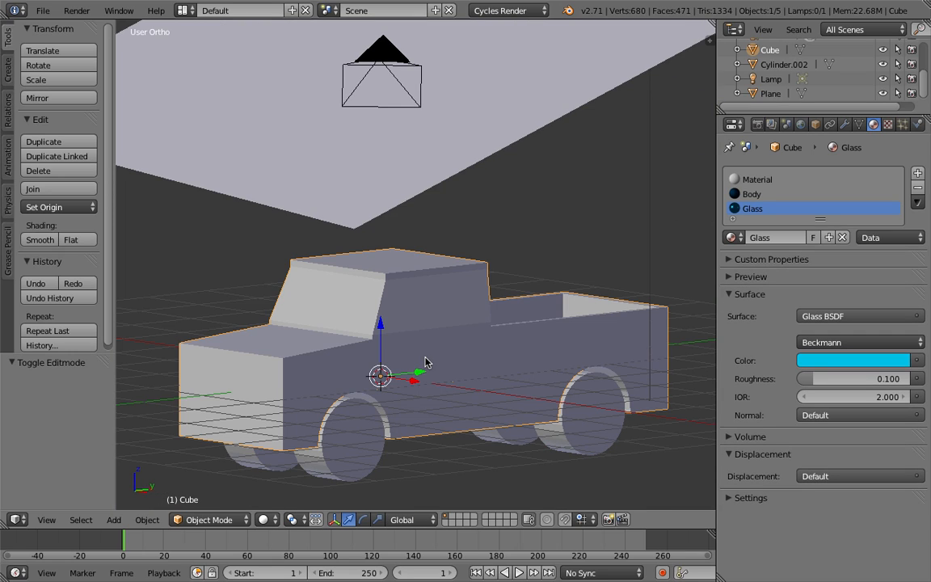
Raise the emissive plane higher above the truck and scale it up by about 1.567
right_click(381, 202)
scroll(426, 257, up, 2)
scroll(426, 257, down, 3)
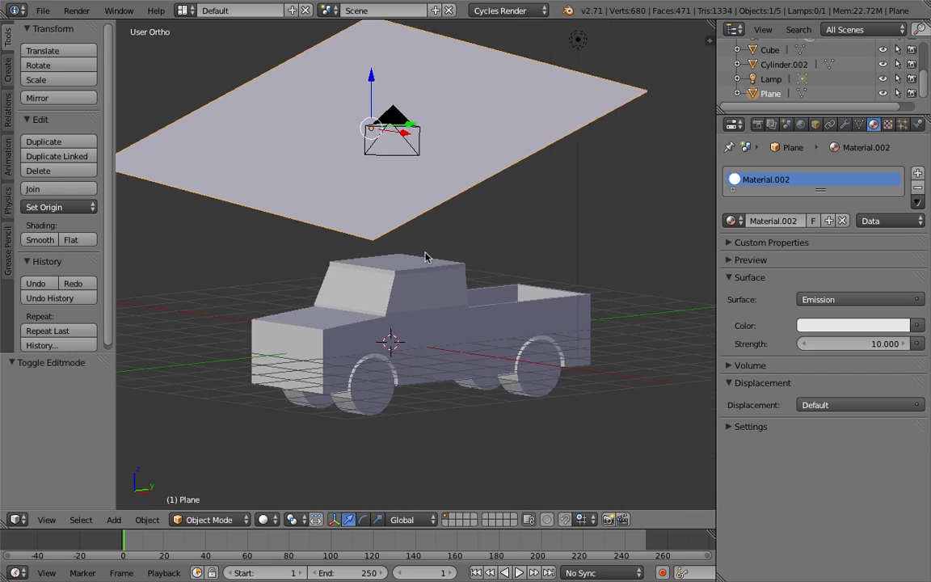
drag(384, 121, 381, 485)
key(s)
click(542, 180)
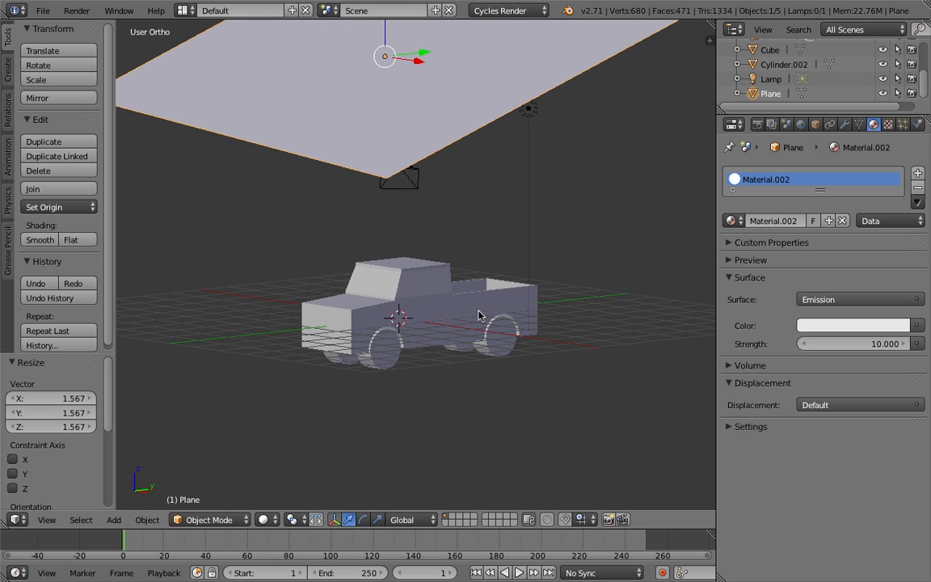
In the camera view, lock the camera to the view and reframe the truck from a lower angle that fills the frame
key(KP_0)
scroll(478, 314, down, 2)
scroll(478, 314, up, 5)
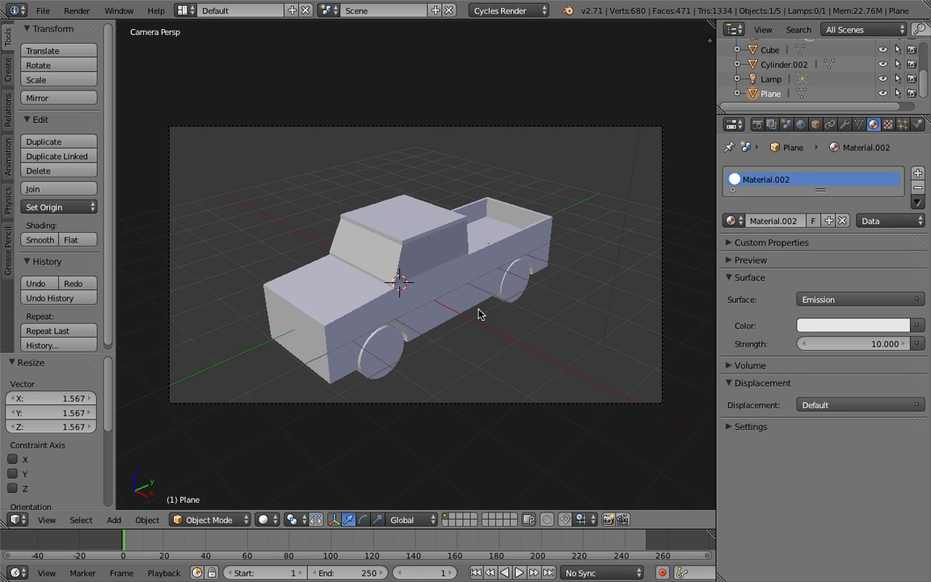
key(n)
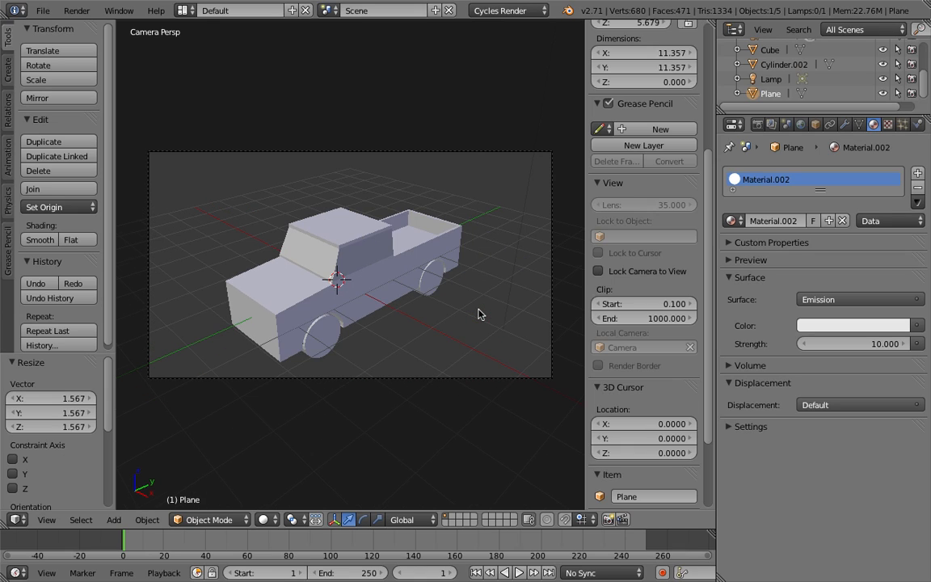
click(598, 272)
middle_drag(429, 299, 418, 281)
scroll(418, 282, up, 1)
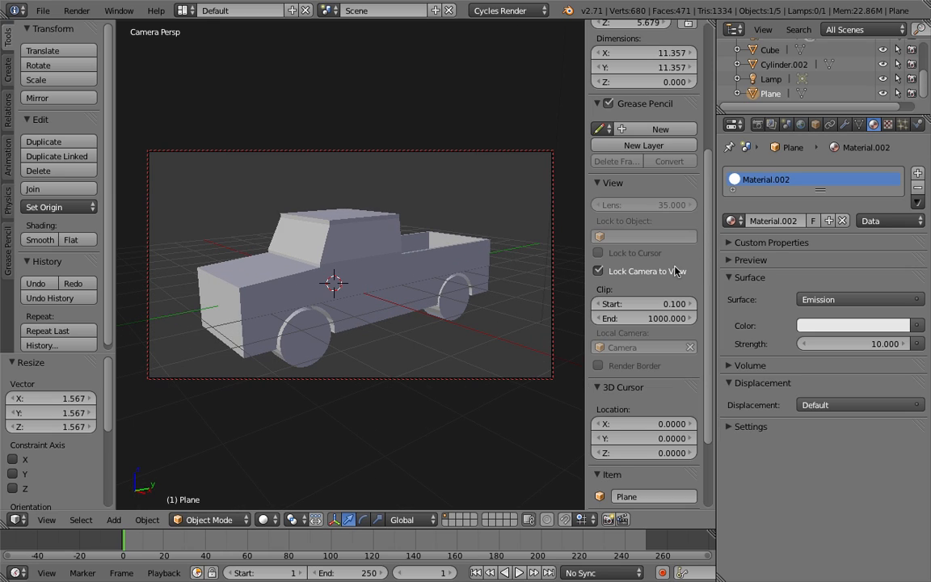
key(n)
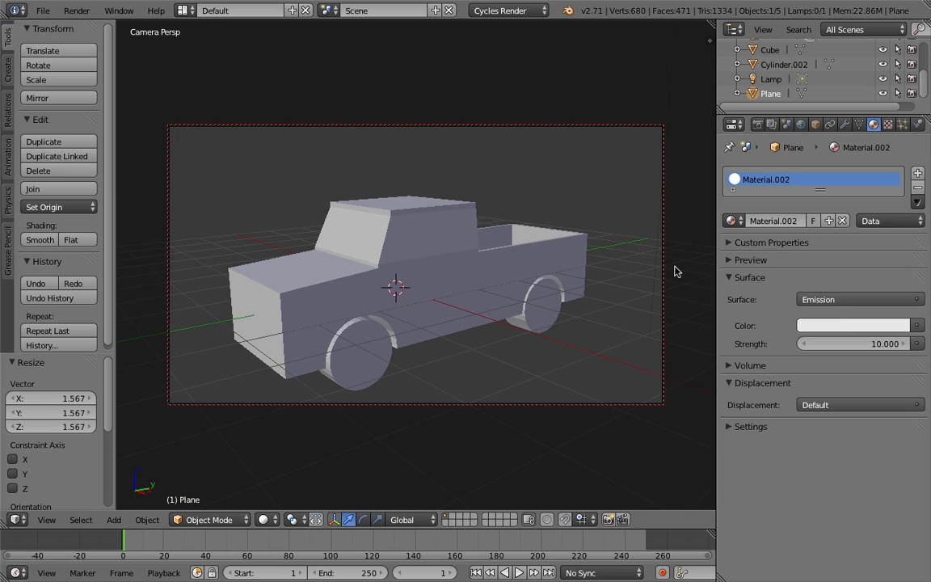
Render a test image of the truck through the camera, look it over and return to the 3D view
click(758, 125)
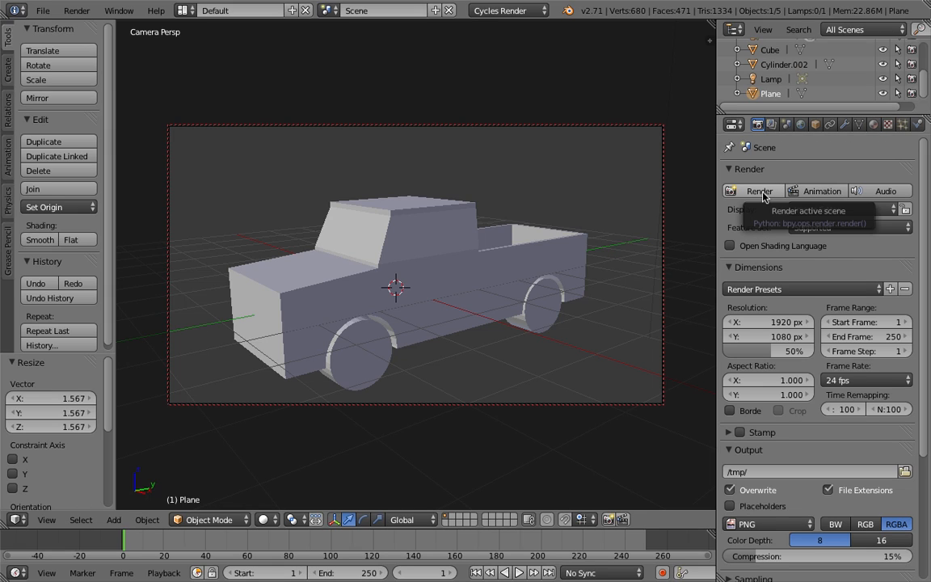
scroll(808, 323, down, 5)
click(753, 463)
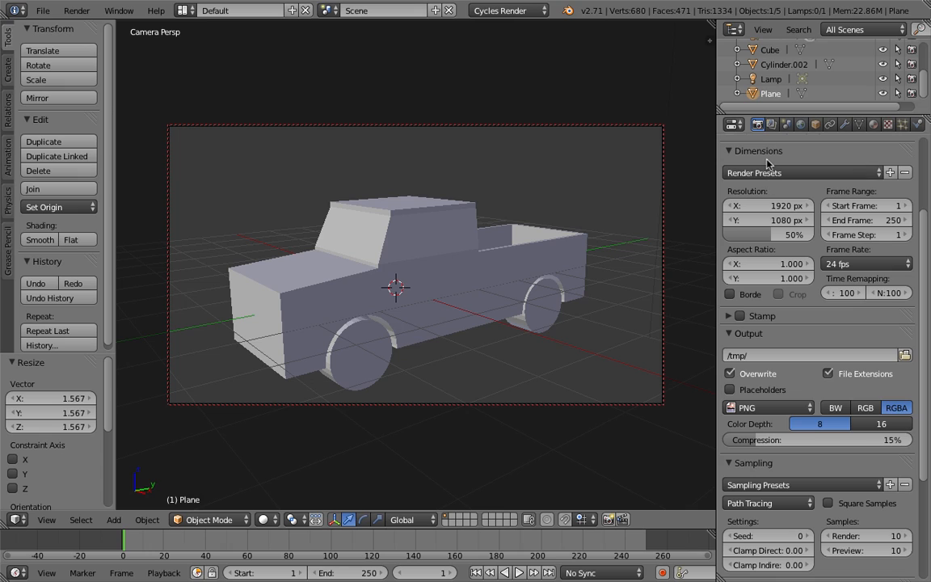
scroll(764, 162, up, 5)
click(757, 192)
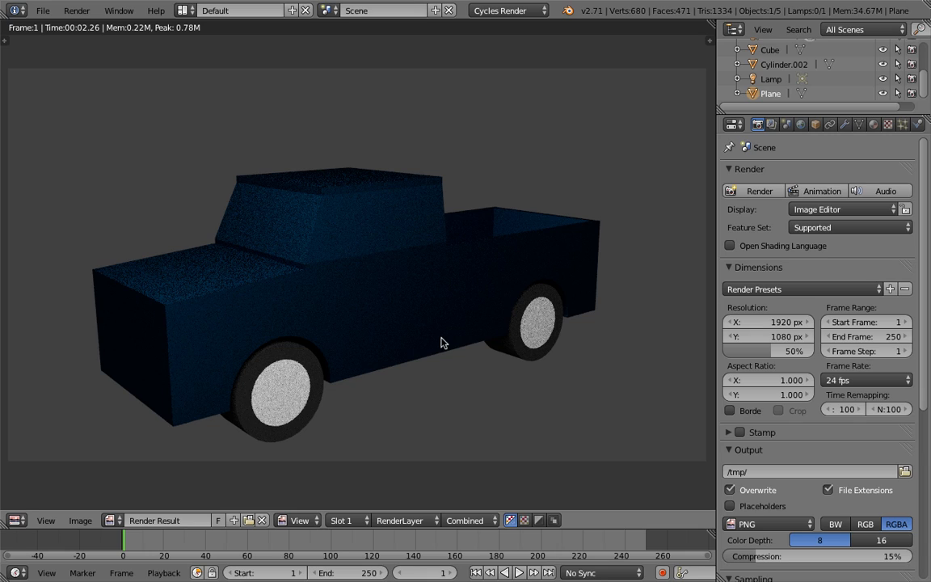
key(Escape)
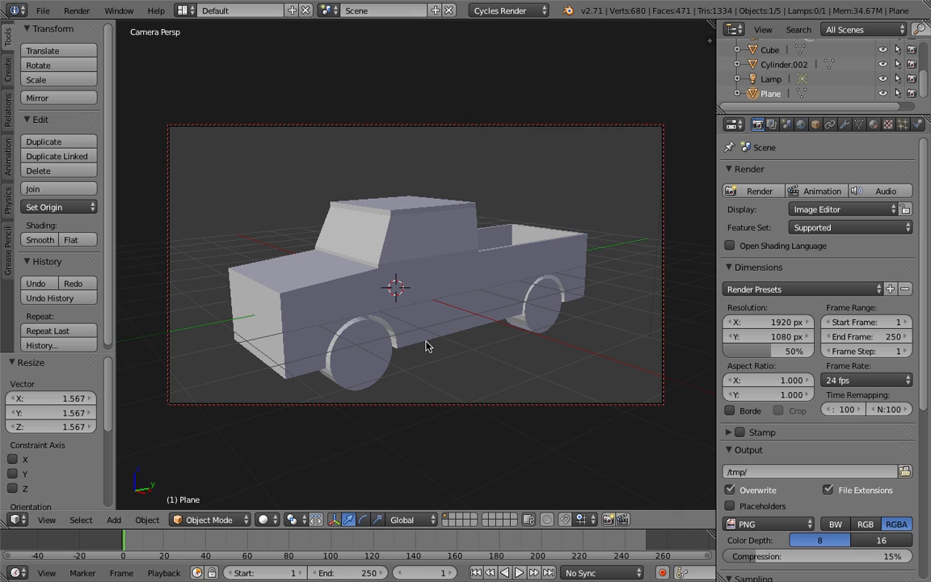
Select the emissive plane above the truck and scale it up by about 1.913
key(KP_1)
middle_drag(516, 265, 409, 294)
right_click(409, 294)
click(873, 123)
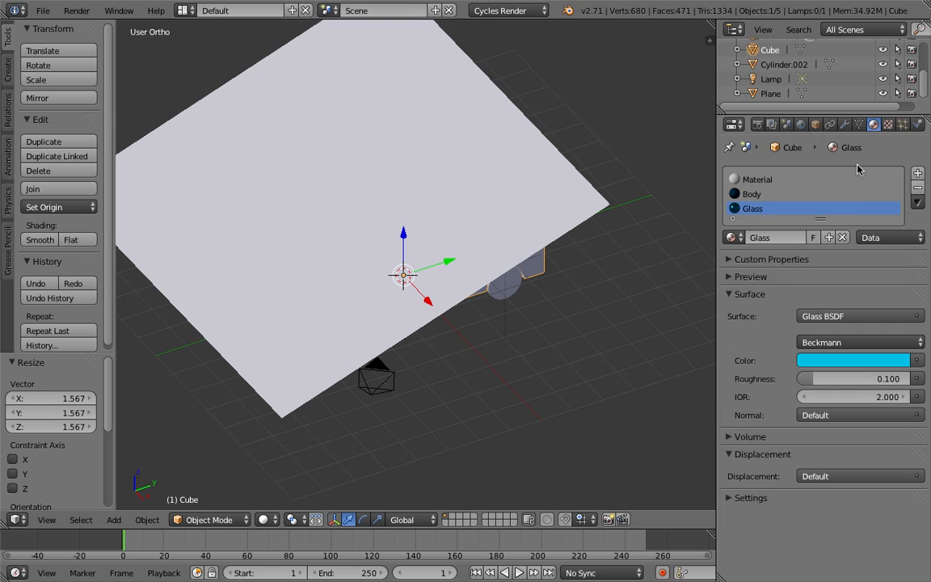
right_click(440, 218)
middle_drag(576, 301, 696, 301)
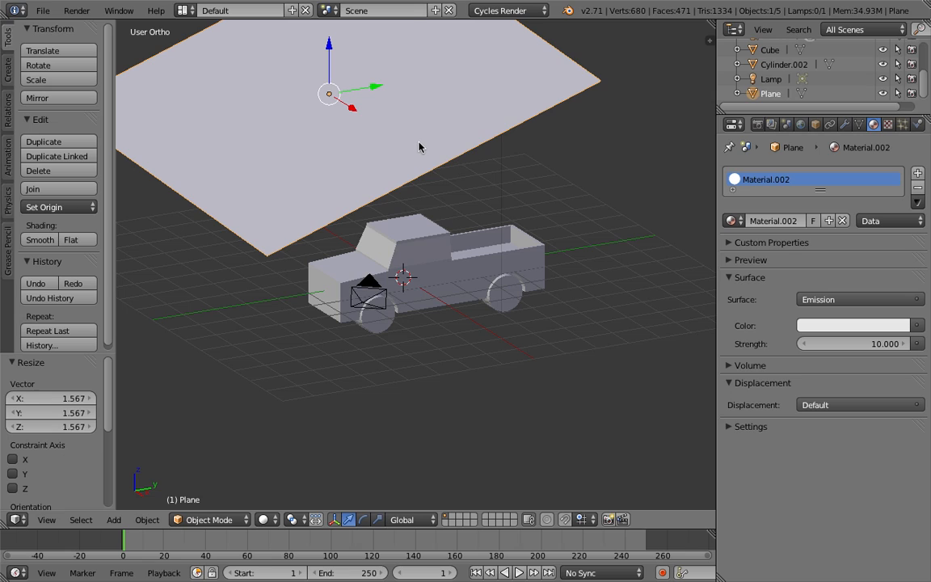
key(s)
click(512, 230)
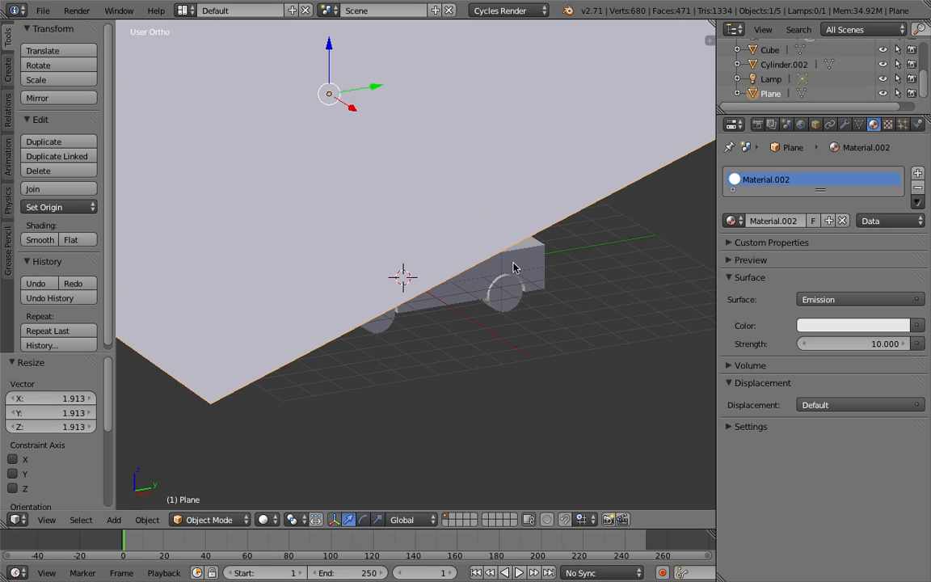
Check the truck's lighting in the camera view with Rendered shading, then return to Solid shading
key(KP_0)
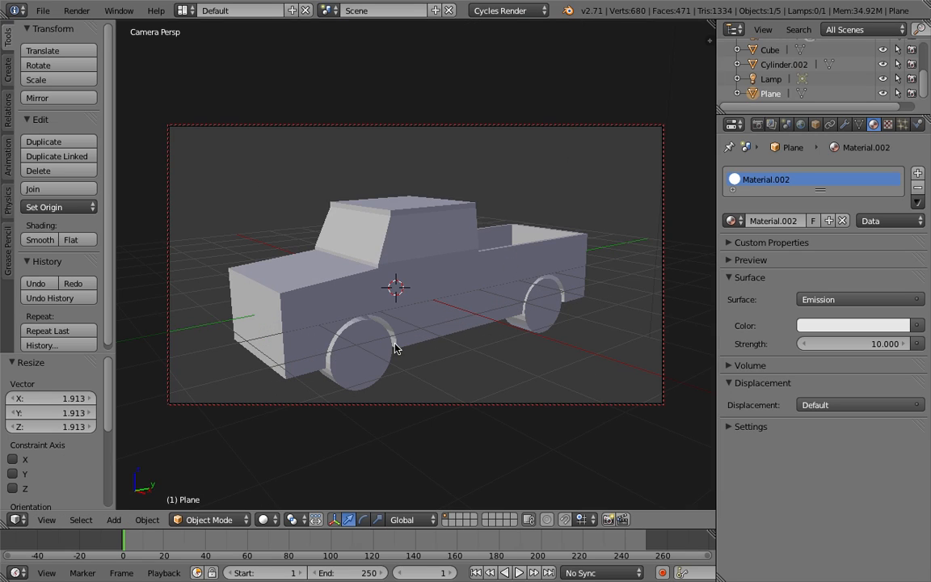
click(263, 520)
click(293, 423)
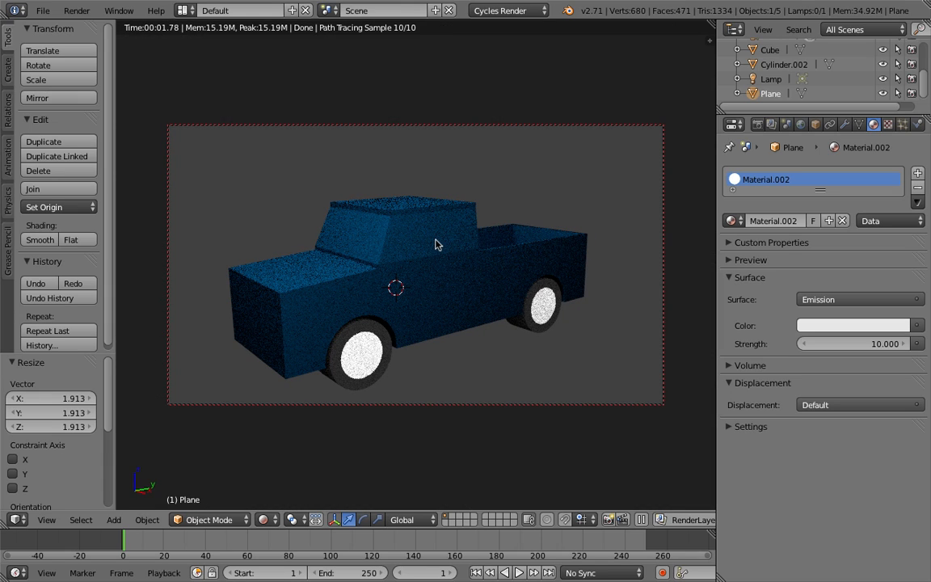
click(263, 519)
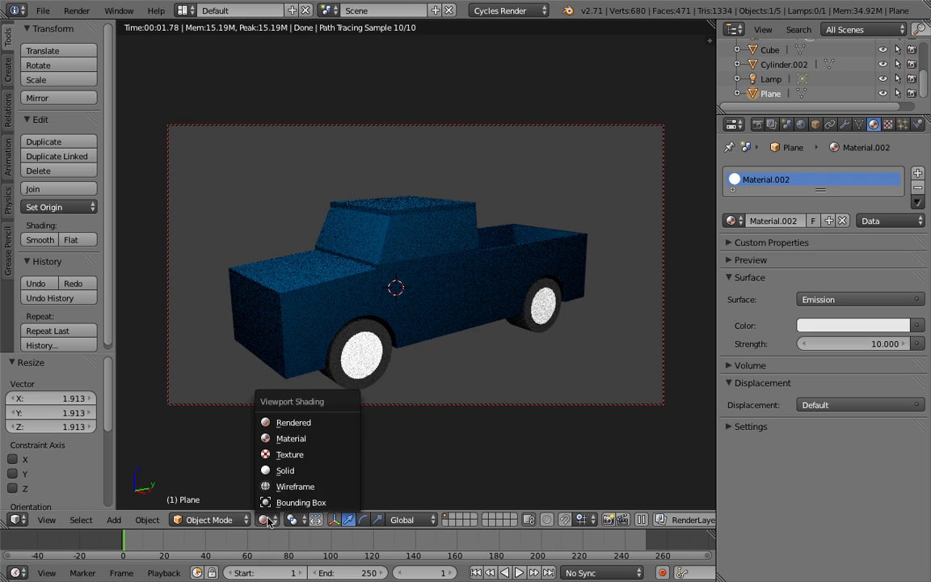
click(281, 470)
Assign the Glass material to the truck cab's selected window faces and preview it with Rendered shading
right_click(394, 288)
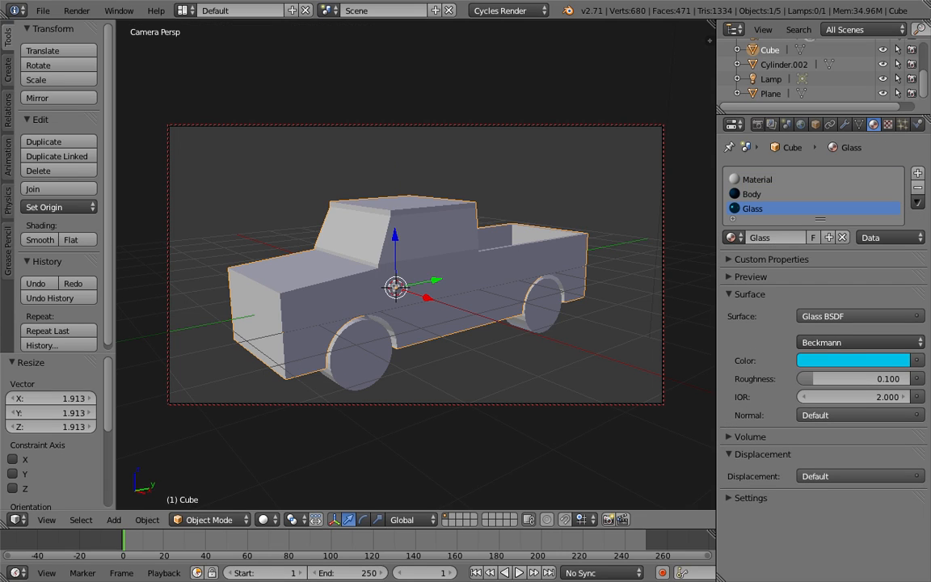
key(Tab)
click(756, 237)
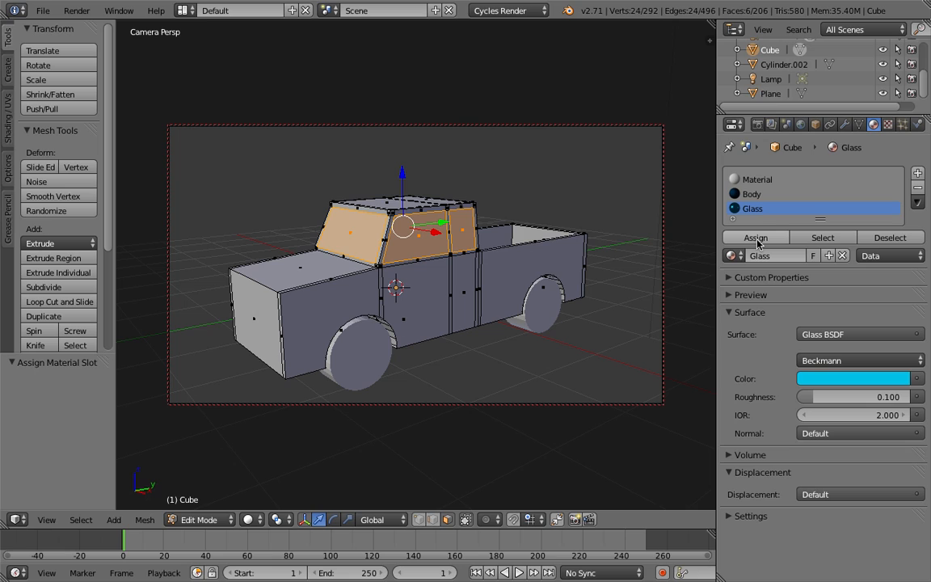
click(248, 519)
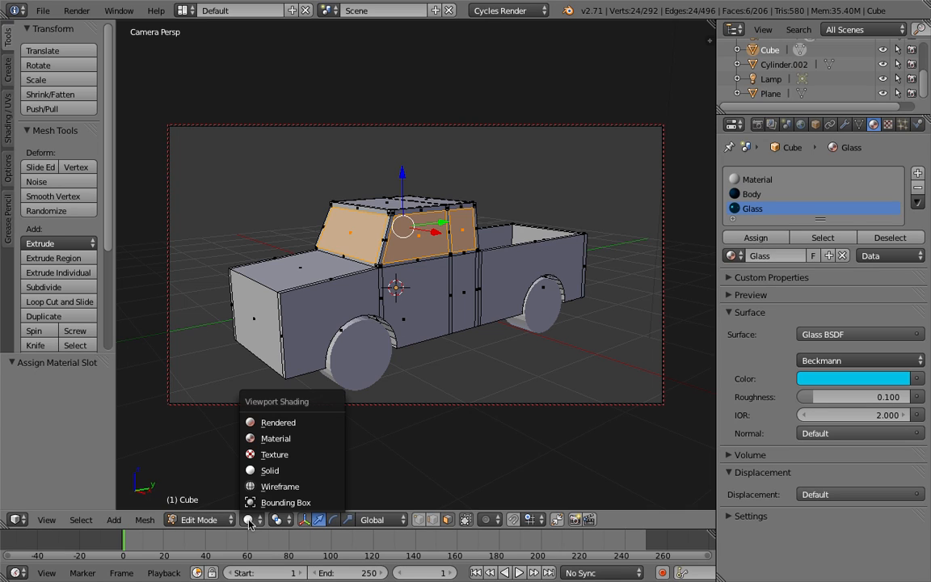
click(272, 427)
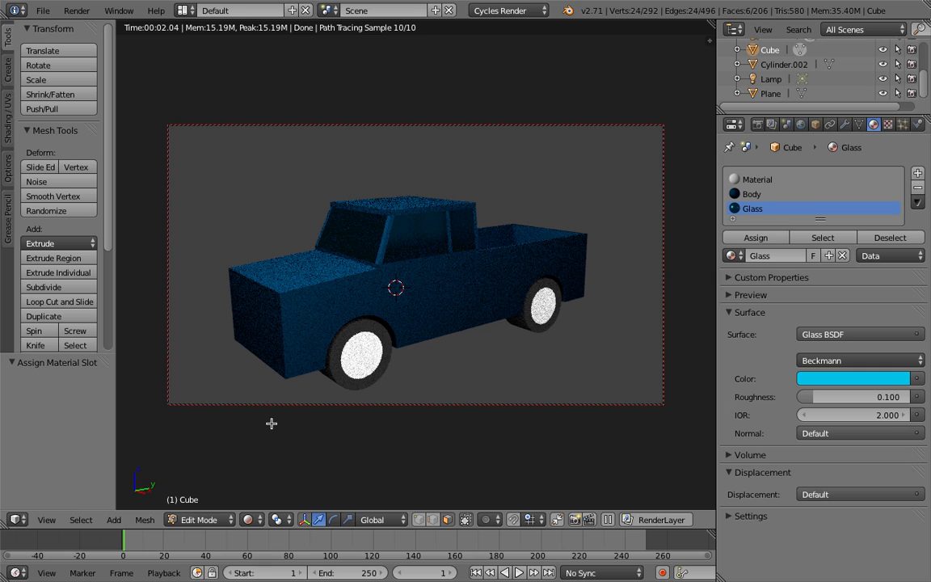
Brighten the Body material's dark blue colour slightly
click(764, 199)
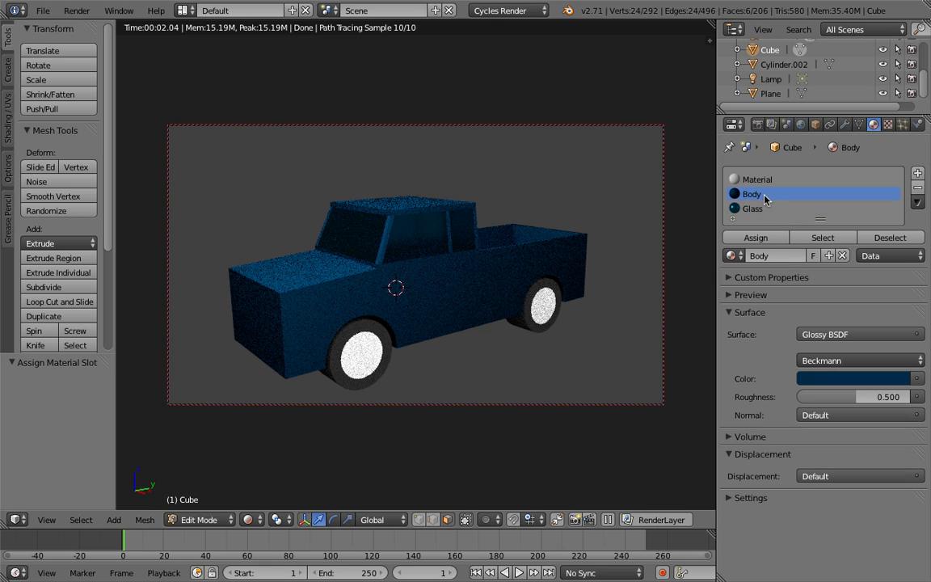
click(855, 378)
drag(897, 236, 898, 240)
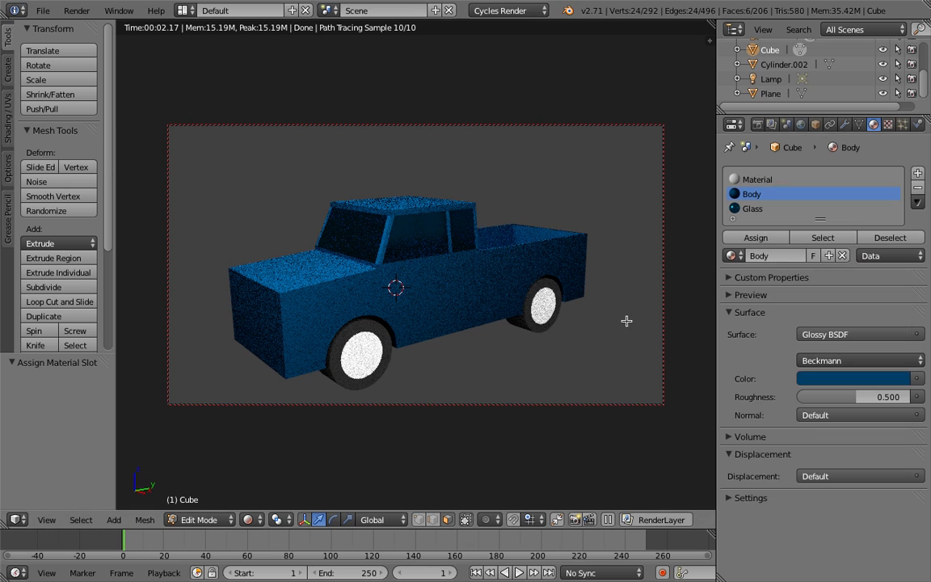
Reframe the locked camera to view the truck from a slightly higher angle
mouse_move(590, 309)
middle_down()
mouse_move(575, 316)
mouse_move(590, 334)
middle_up()
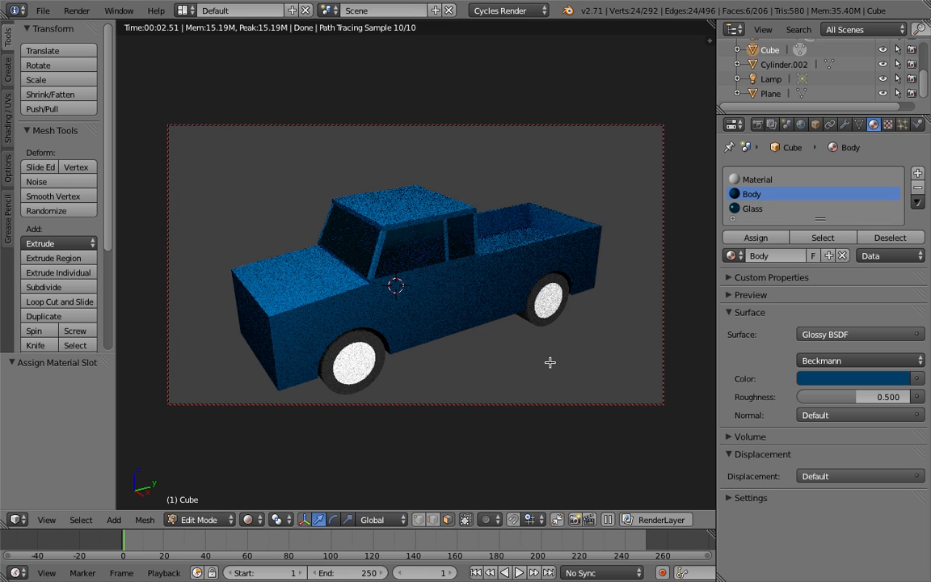
middle_drag(549, 362, 545, 355)
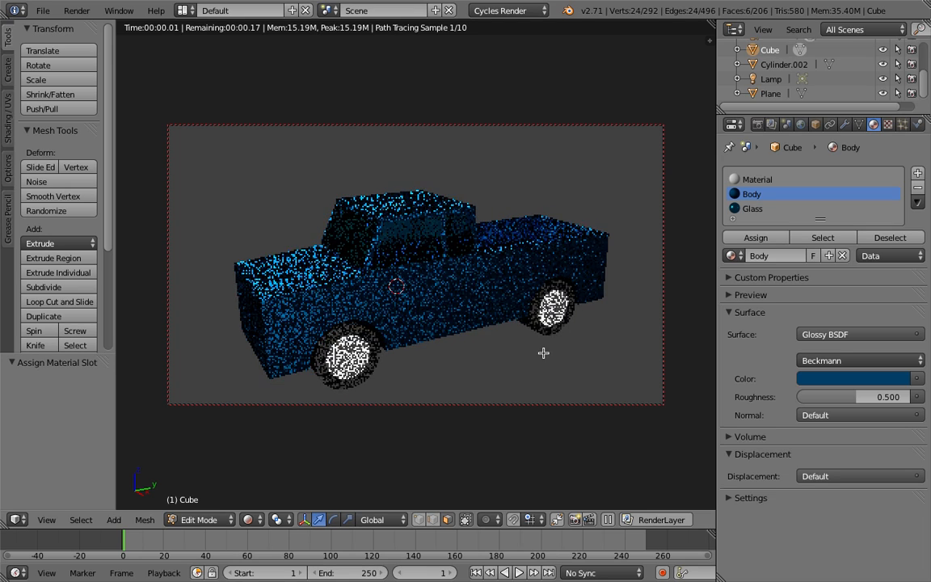
Set the Cycles render samples to 100
click(757, 124)
scroll(818, 280, down, 8)
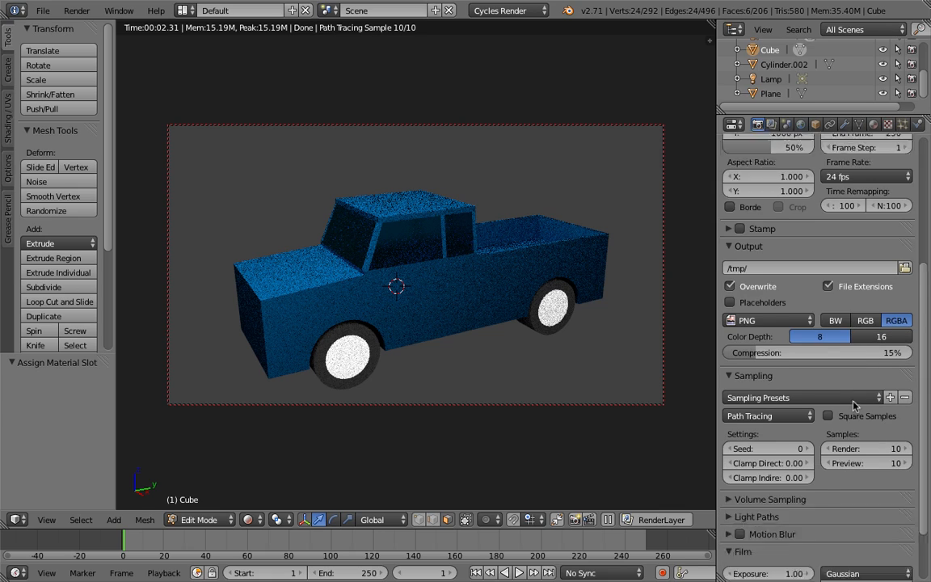
click(768, 426)
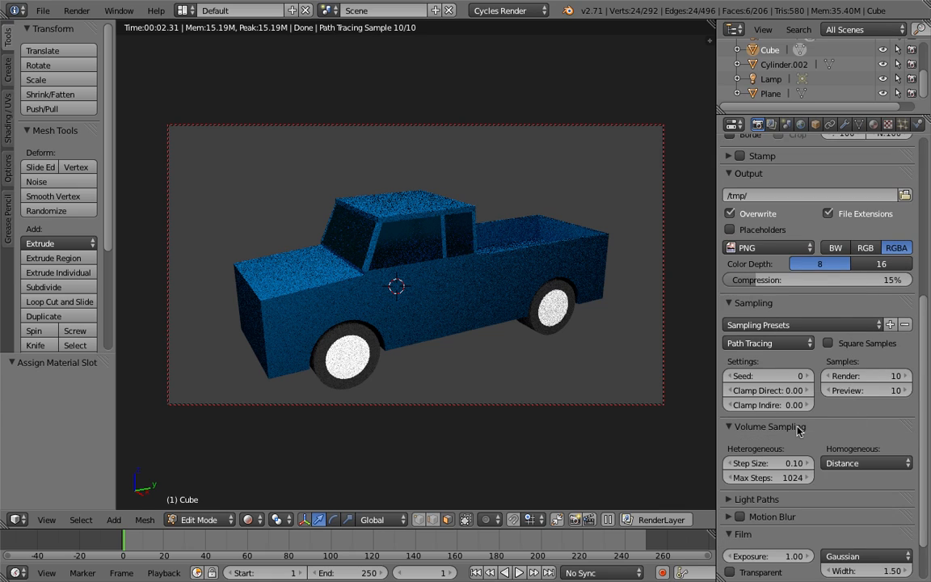
click(797, 427)
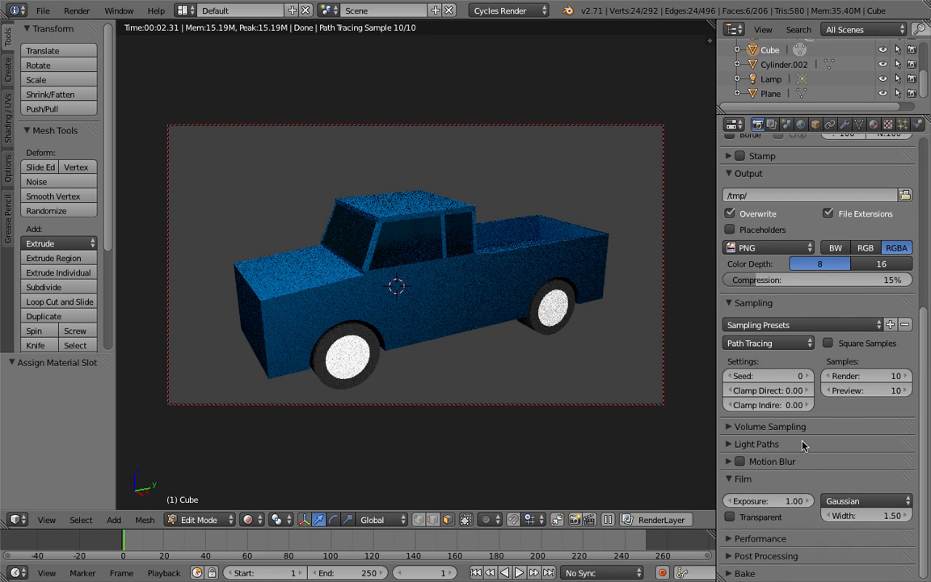
scroll(800, 441, up, 8)
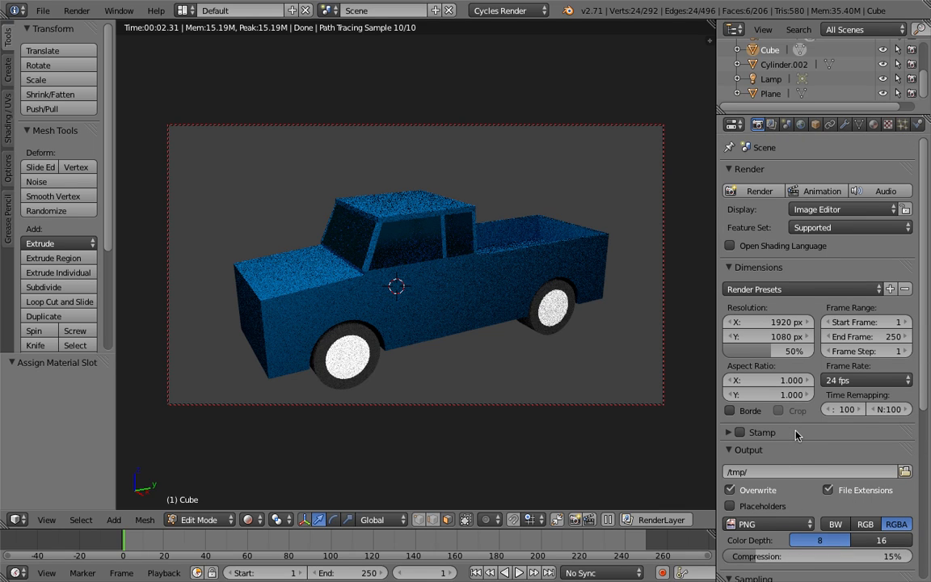
scroll(795, 435, down, 4)
scroll(797, 436, down, 2)
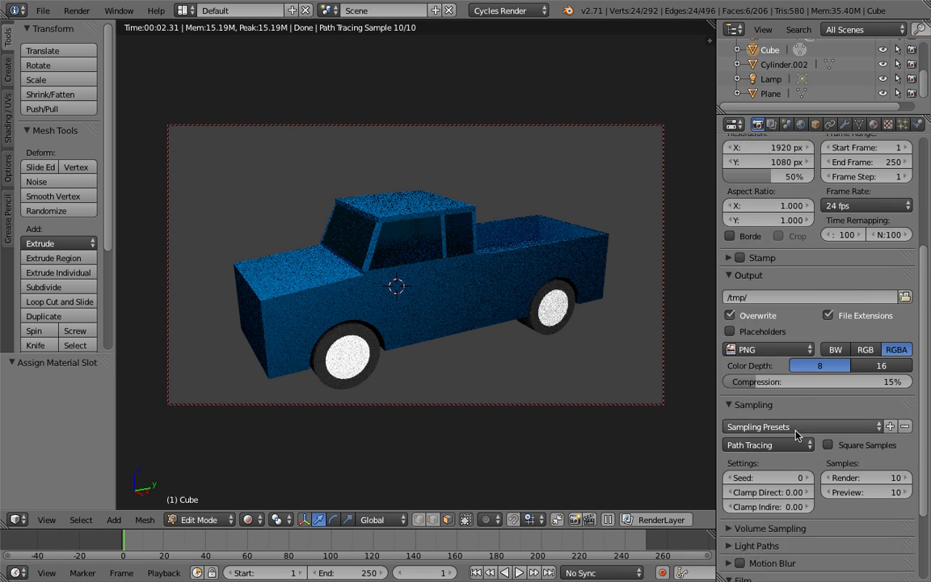
click(894, 479)
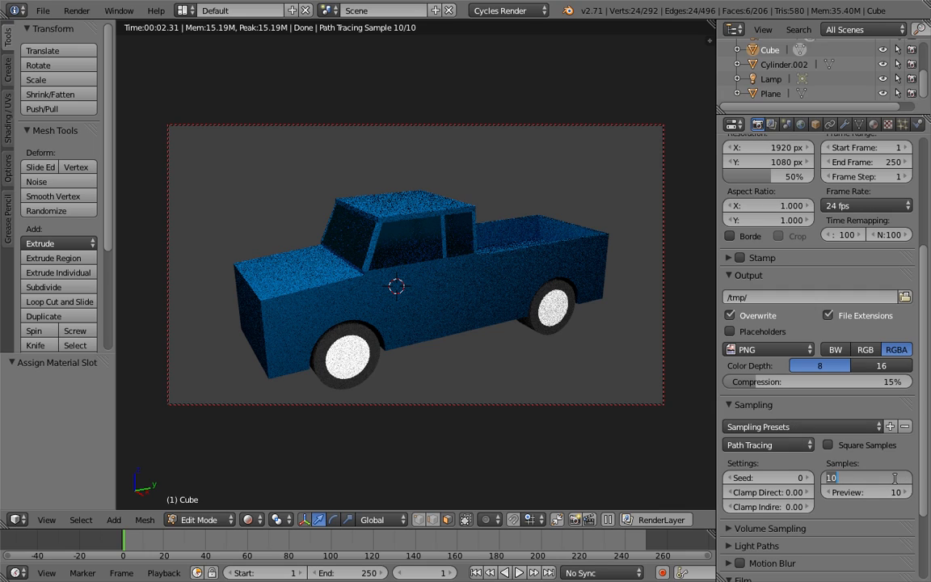
key(Return)
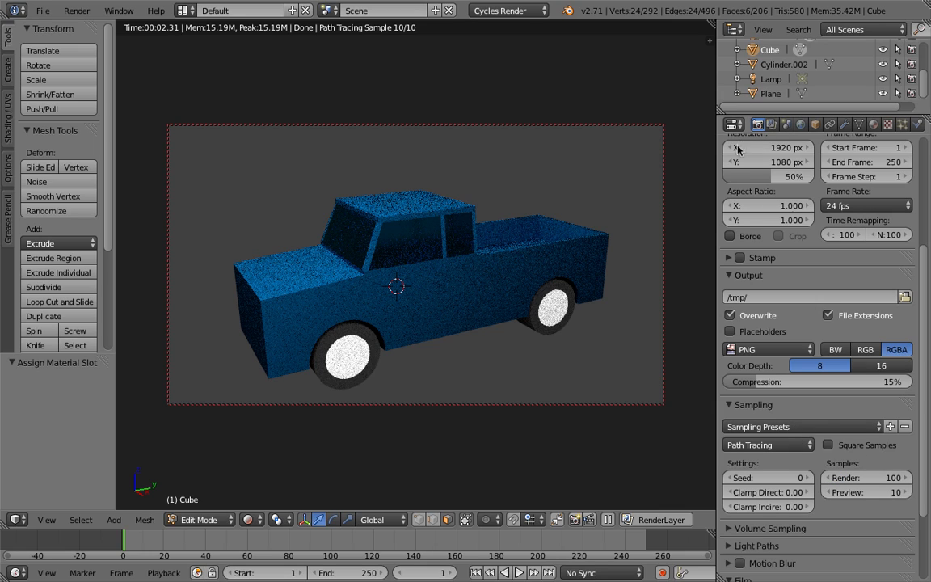
Render the truck image from the reframed camera with the higher sample count
scroll(730, 208, up, 4)
scroll(730, 208, up, 2)
click(757, 194)
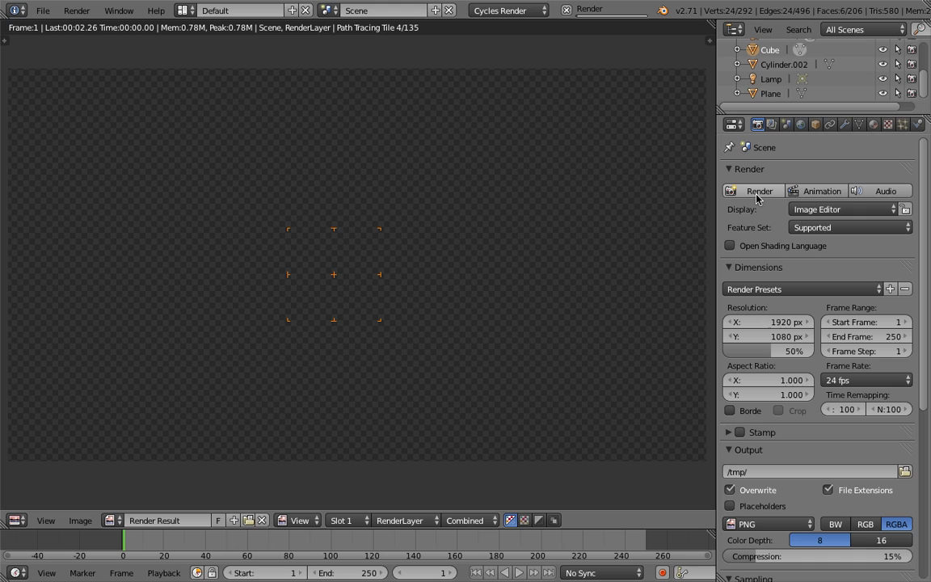